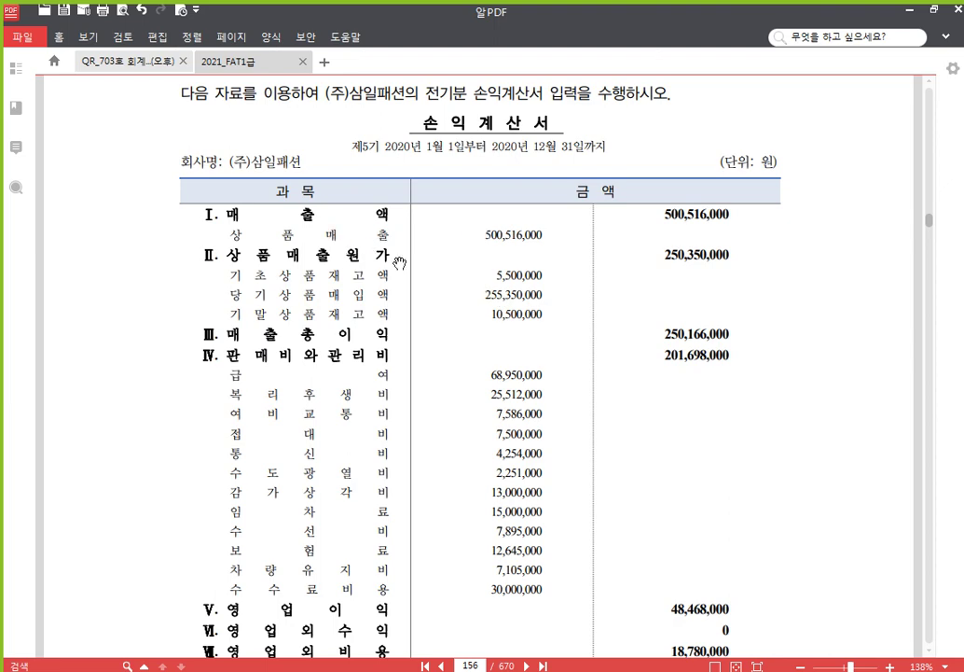
- Switch to the accounting program and enter account 401 상품매출 with 500,516,000 in the prior-period income statement's first row
click(406, 670)
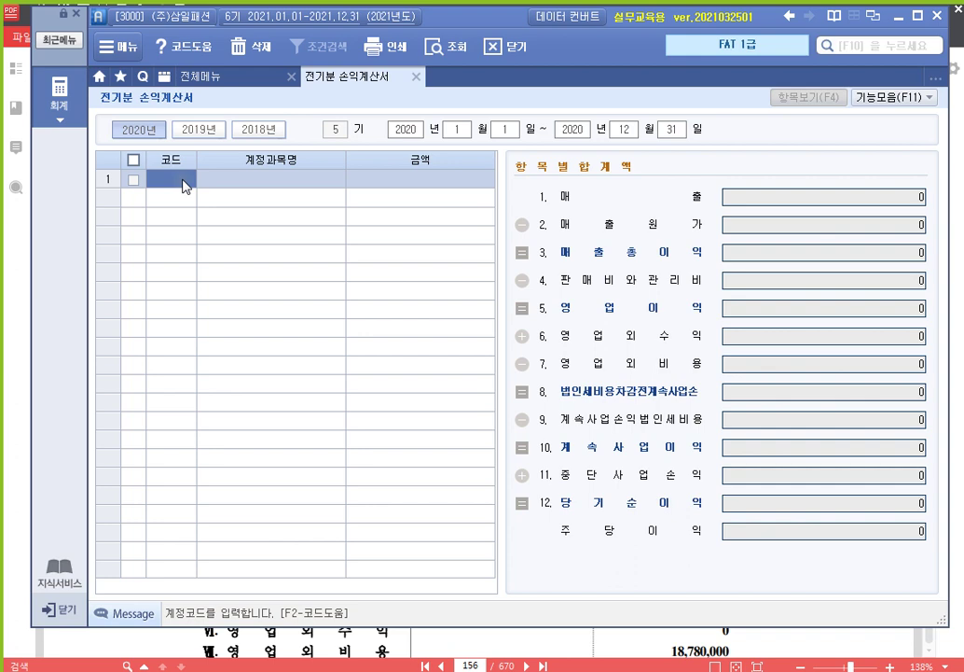
text(상품)
key(Return)
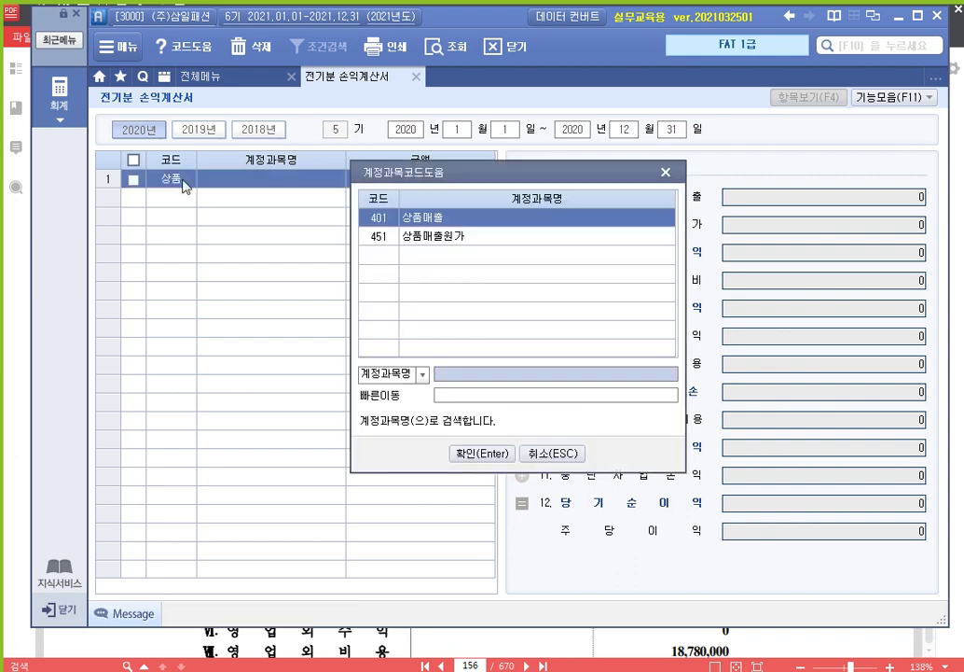
key(Return)
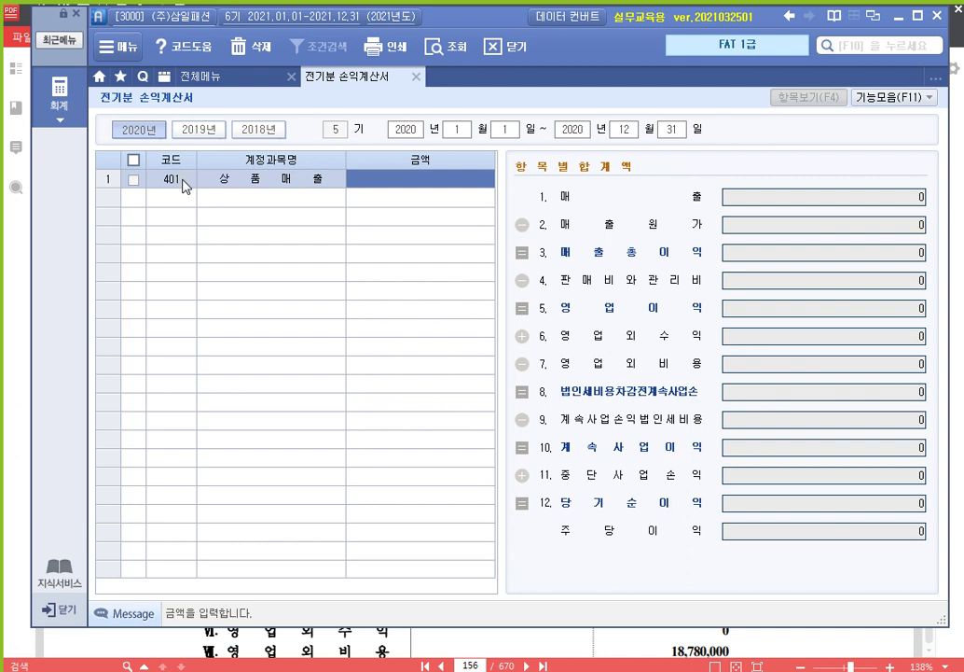
text(500,516,000)
key(Return)
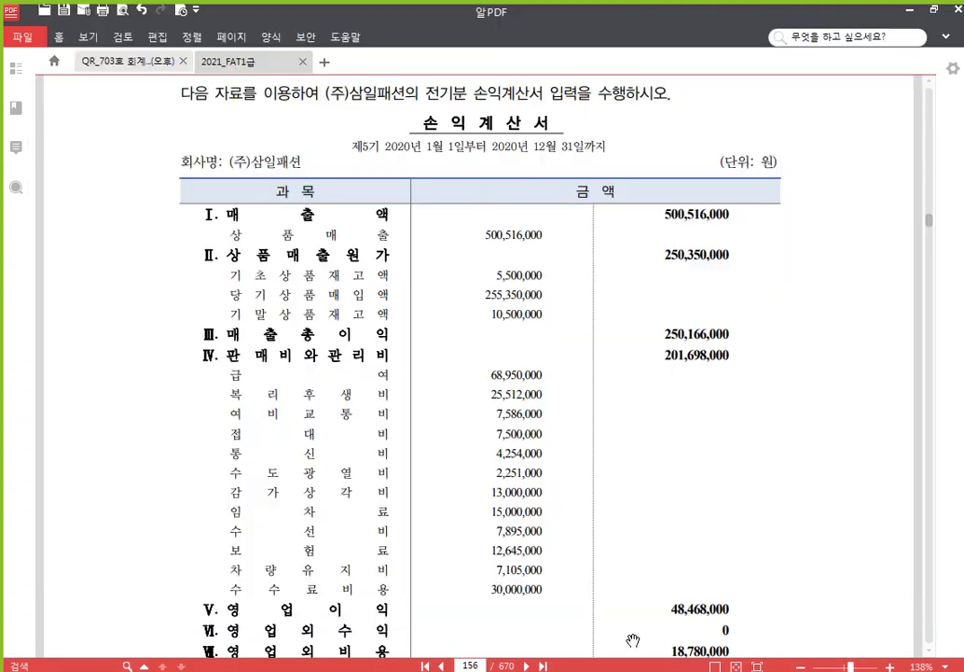
- Consult the PDF's cost-of-sales items, then add account 451 상품매출원가 in the accounting program's second row
click(631, 640)
drag(784, 299, 765, 246)
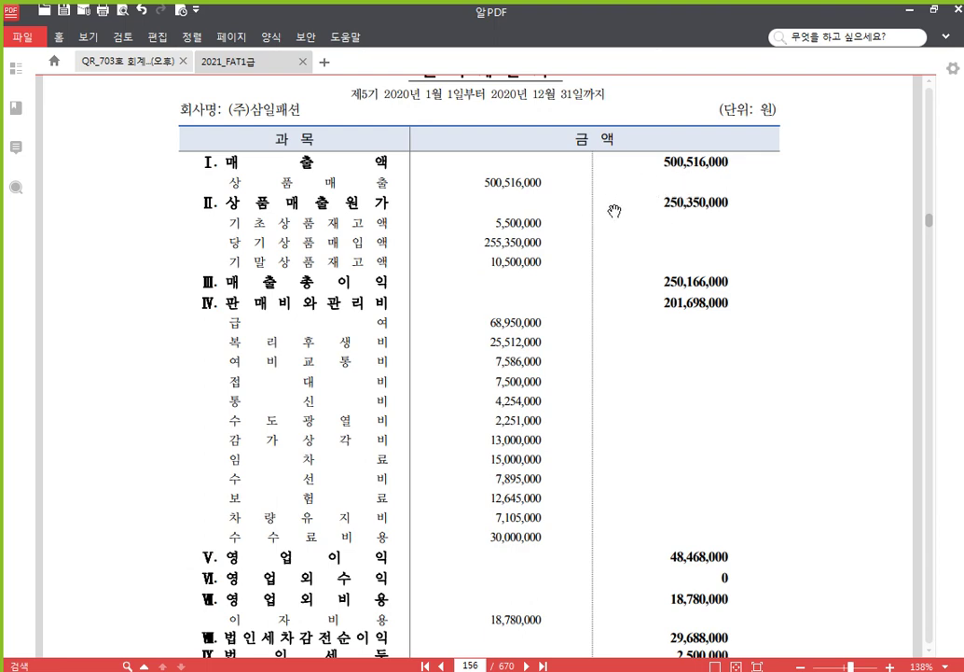
click(399, 671)
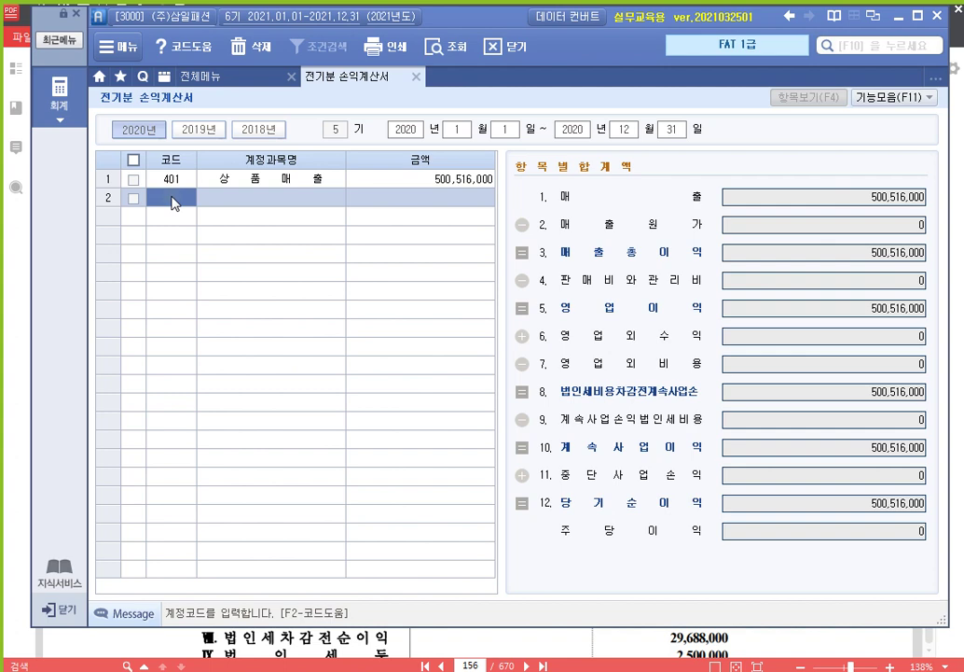
text(상품)
key(Return)
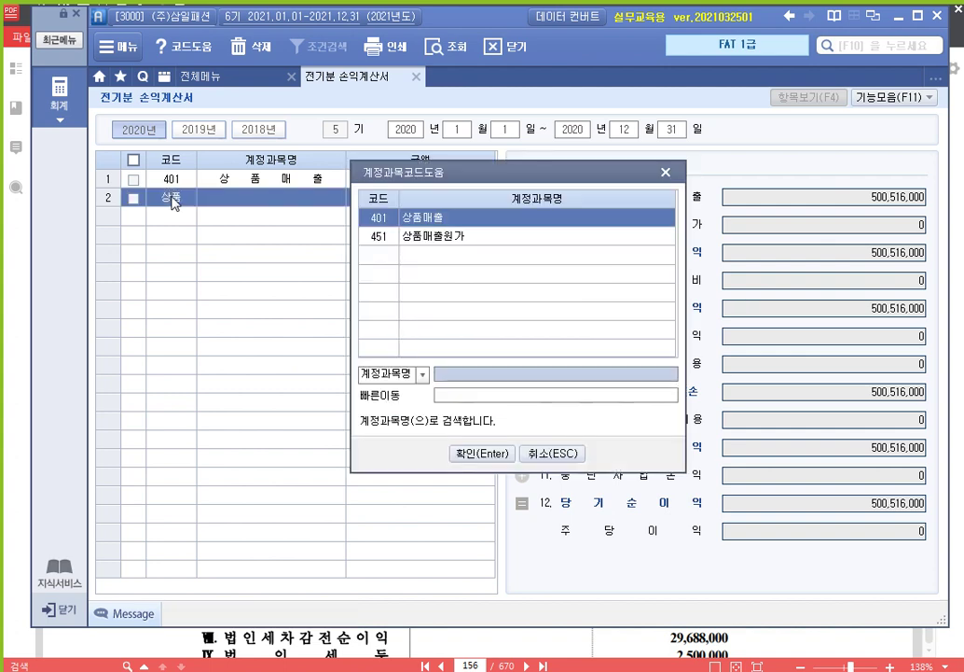
key(Down)
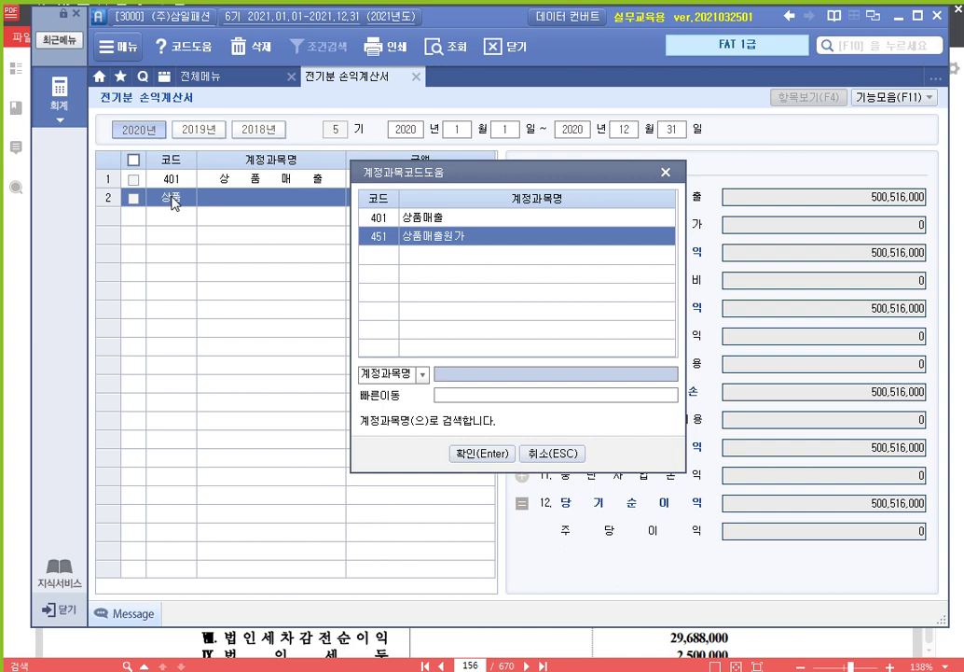
key(Return)
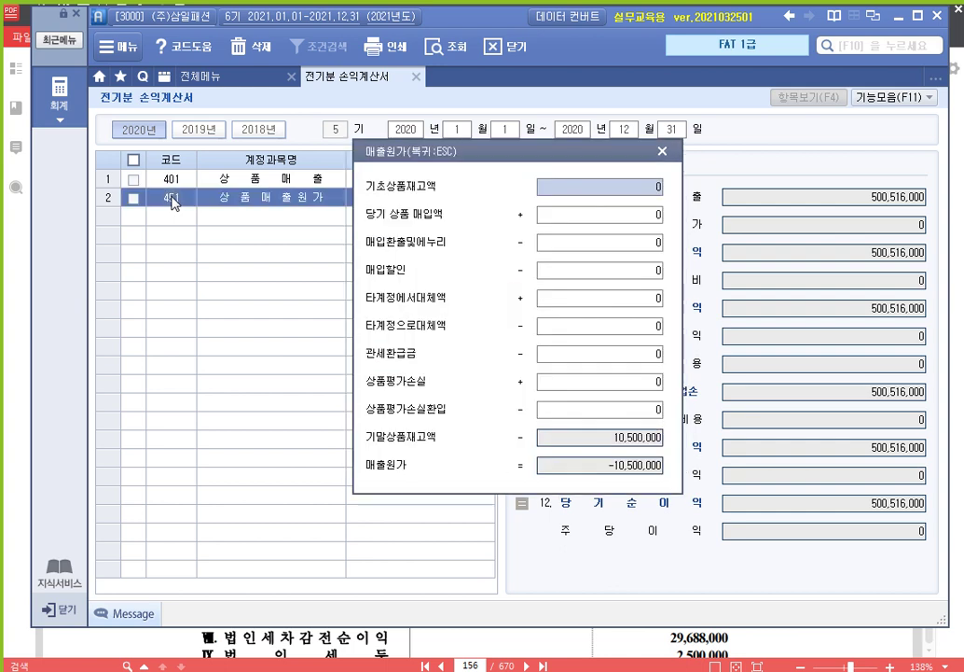
- Enter 5,500,000 as 기초상품재고액 and 255,350,000 as 당기 상품 매입액 in the cost-of-sales breakdown
drag(517, 152, 485, 86)
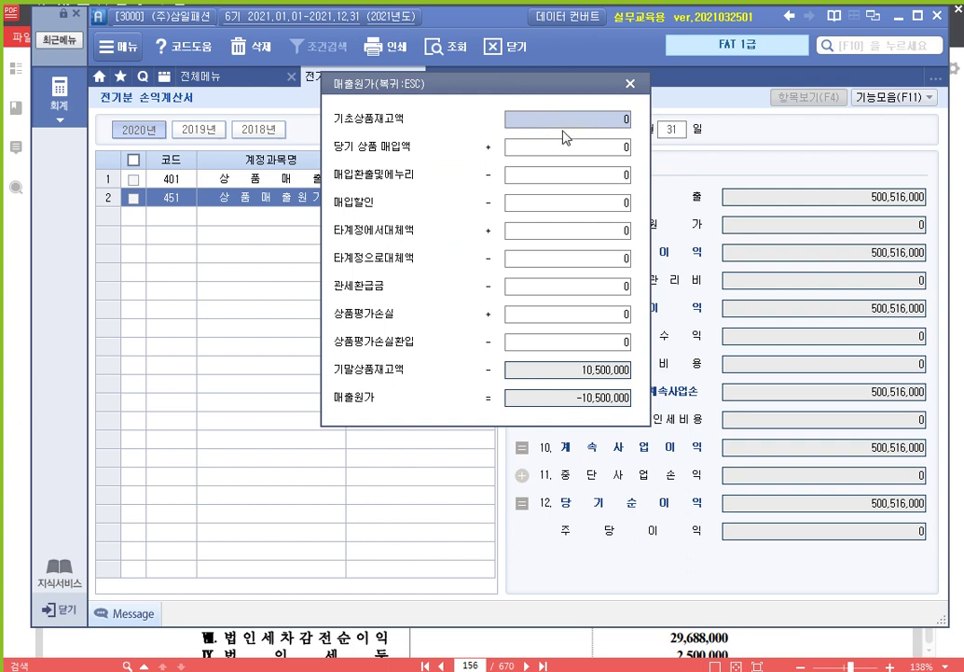
text(5500000)
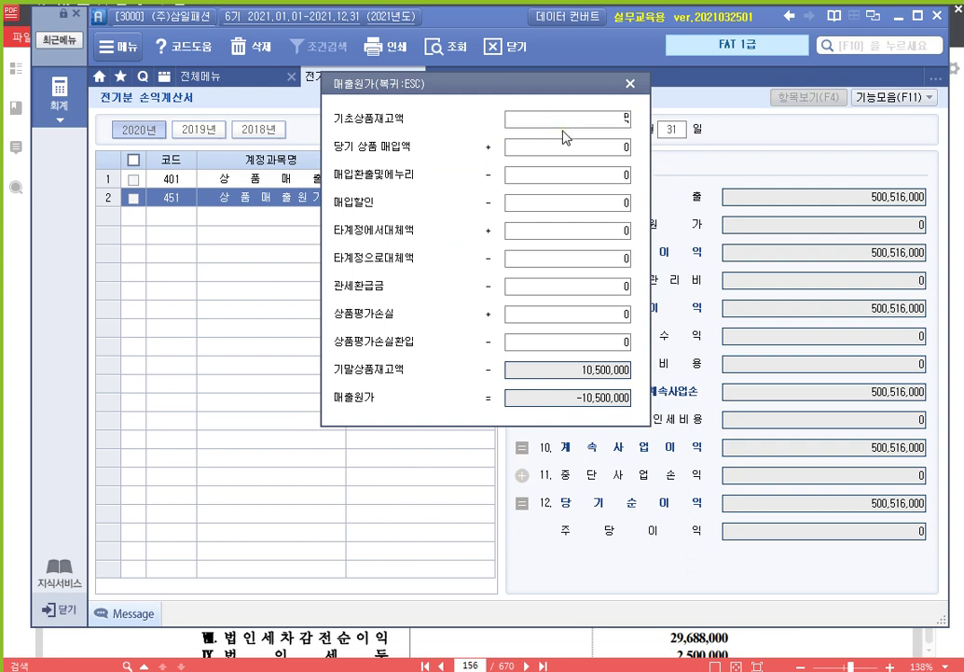
key(Return)
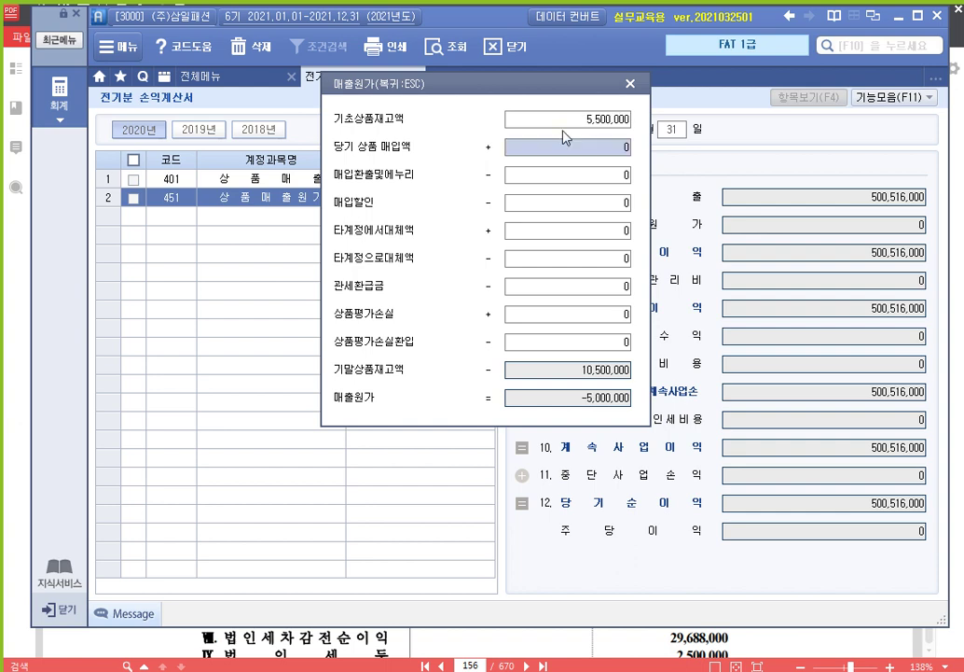
text(255,3)
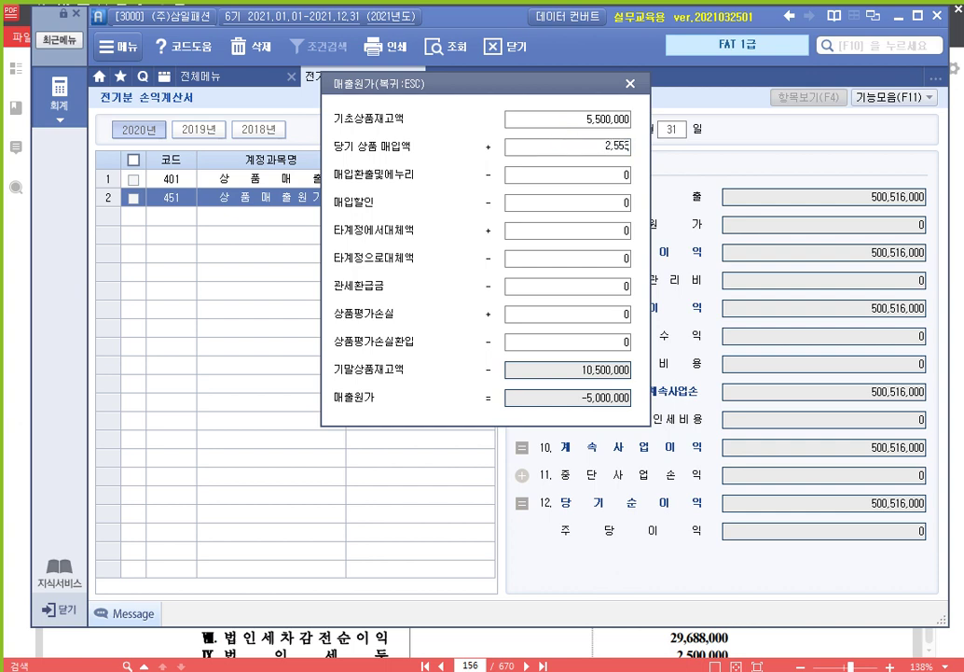
text(50,000)
key(Return)
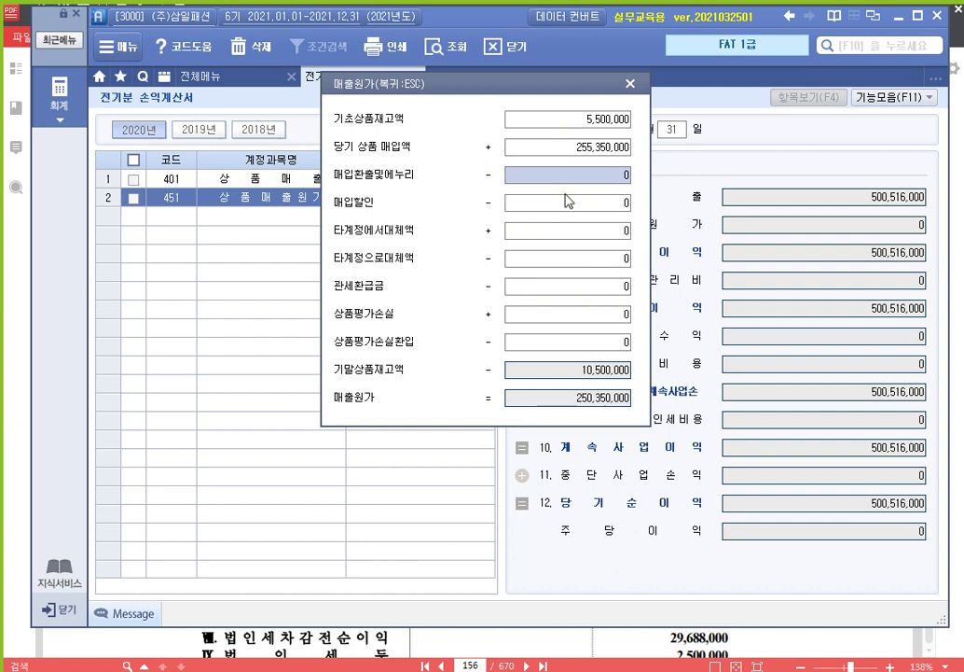
- Compare the 기말상품재고액 in the cost-of-sales breakdown with the 상품 amount on the PDF's page 154 balance sheet
click(618, 369)
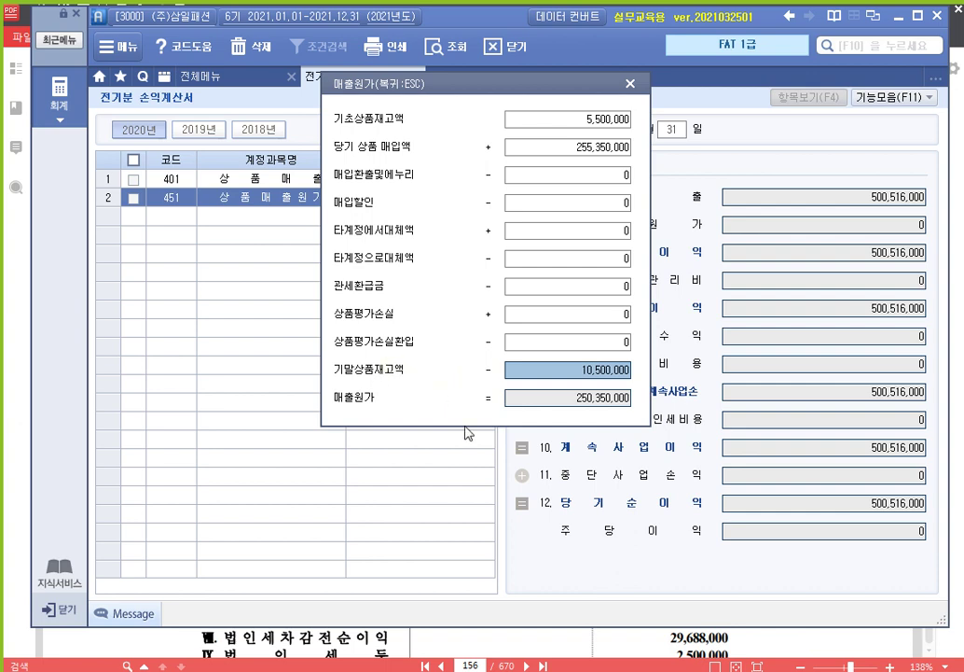
click(757, 650)
scroll(616, 401, up, 15)
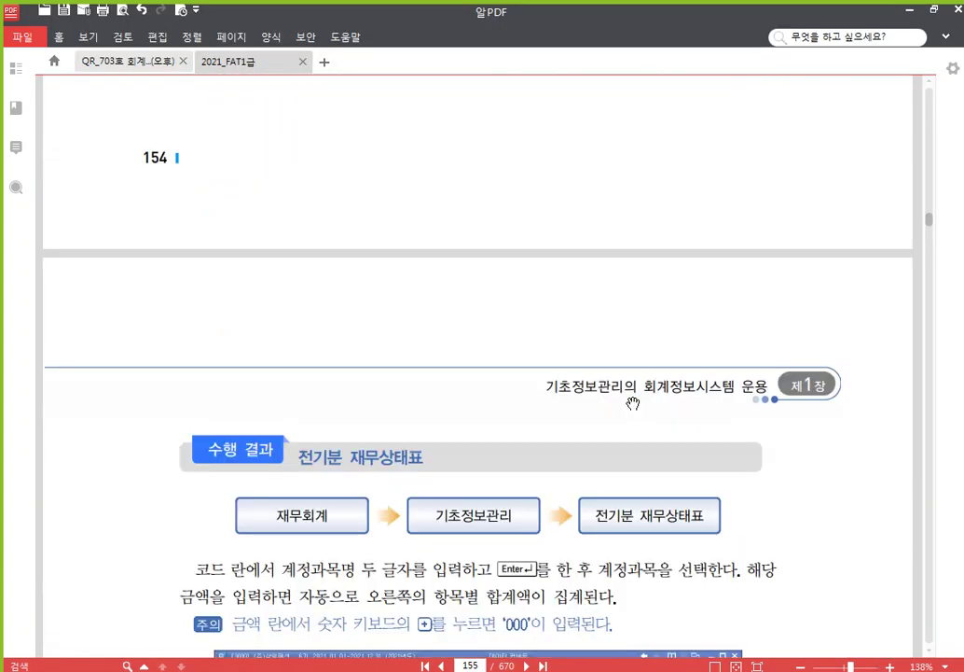
scroll(461, 306, down, 3)
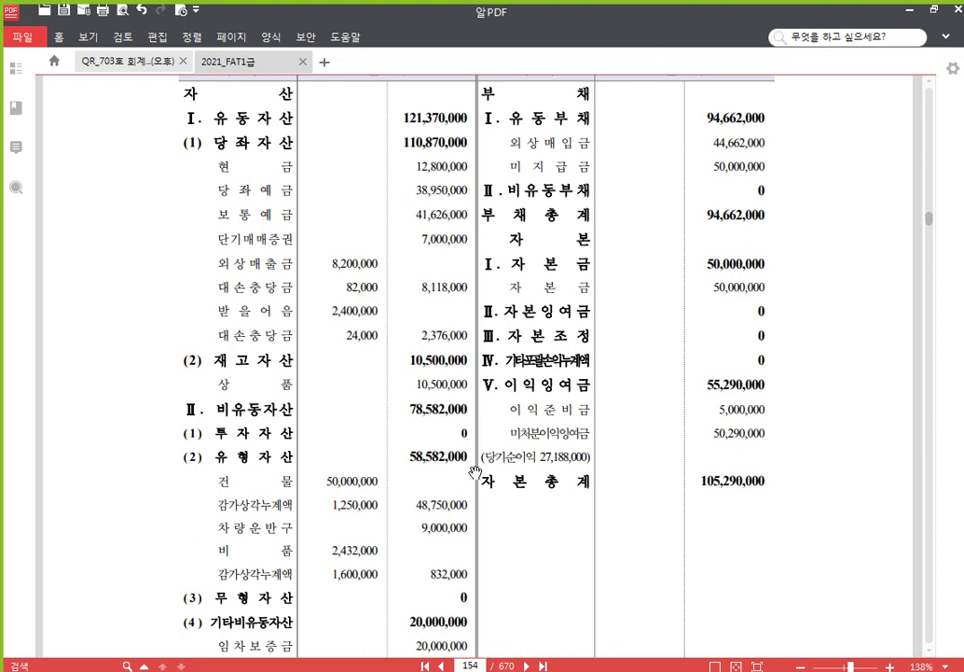
click(425, 670)
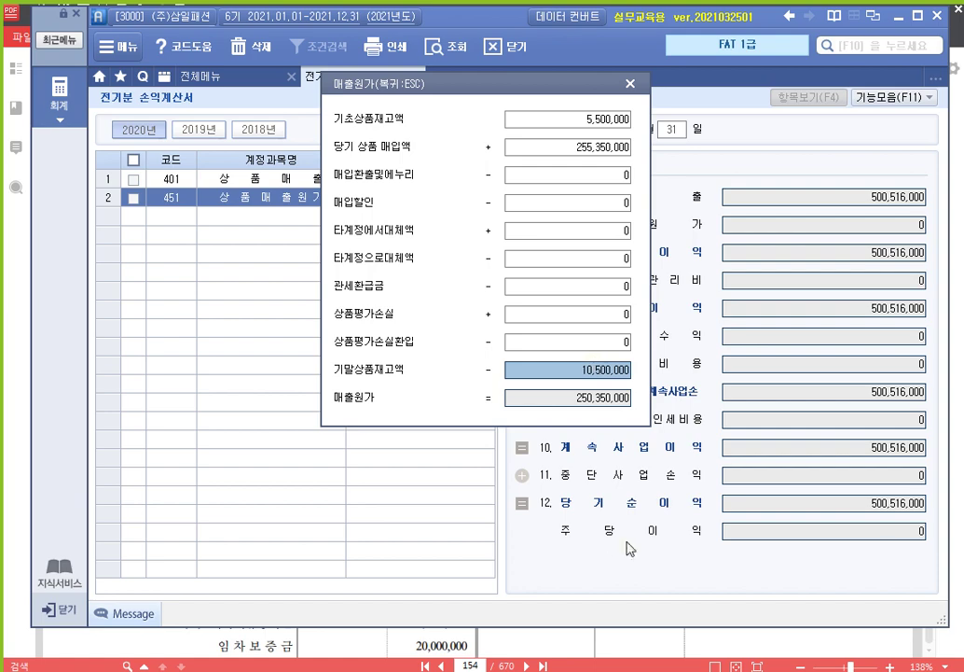
- Highlight the 기말상품재고액 amount in yellow in the income statement on page 156 of the PDF
click(545, 656)
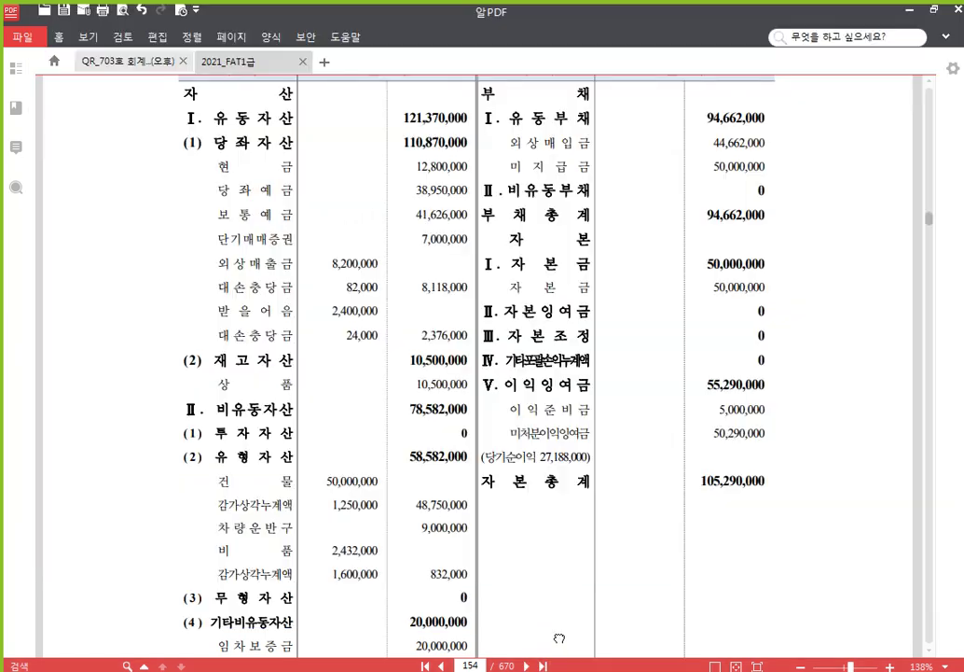
scroll(401, 378, down, 20)
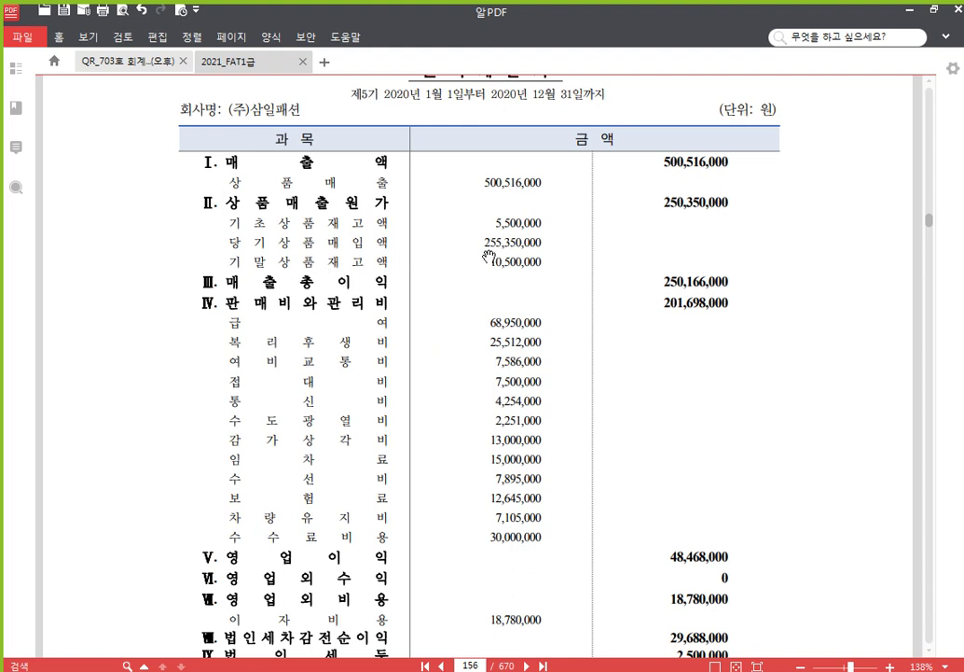
drag(491, 261, 541, 262)
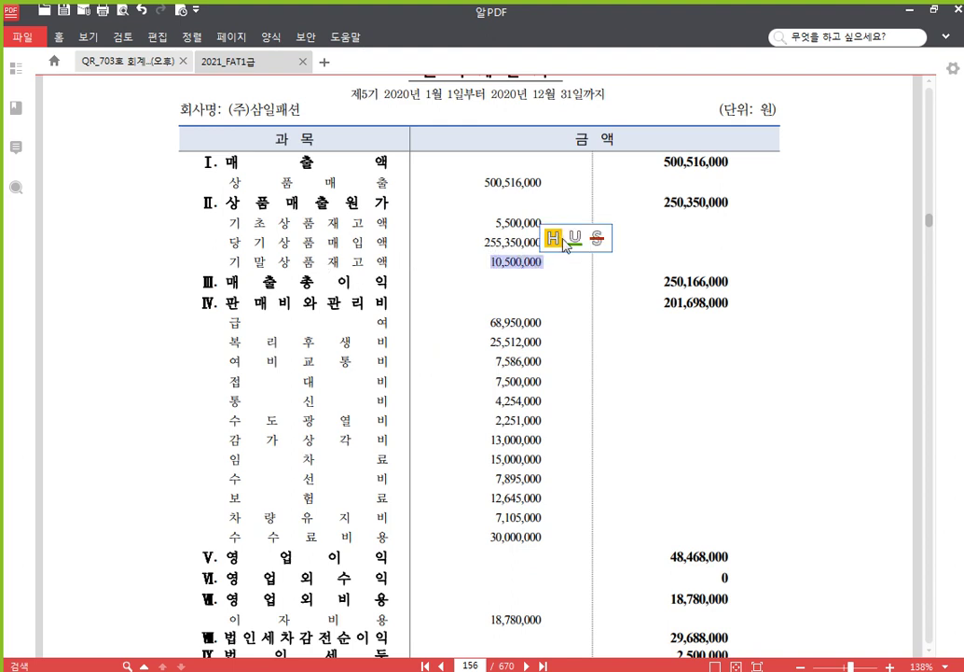
click(553, 238)
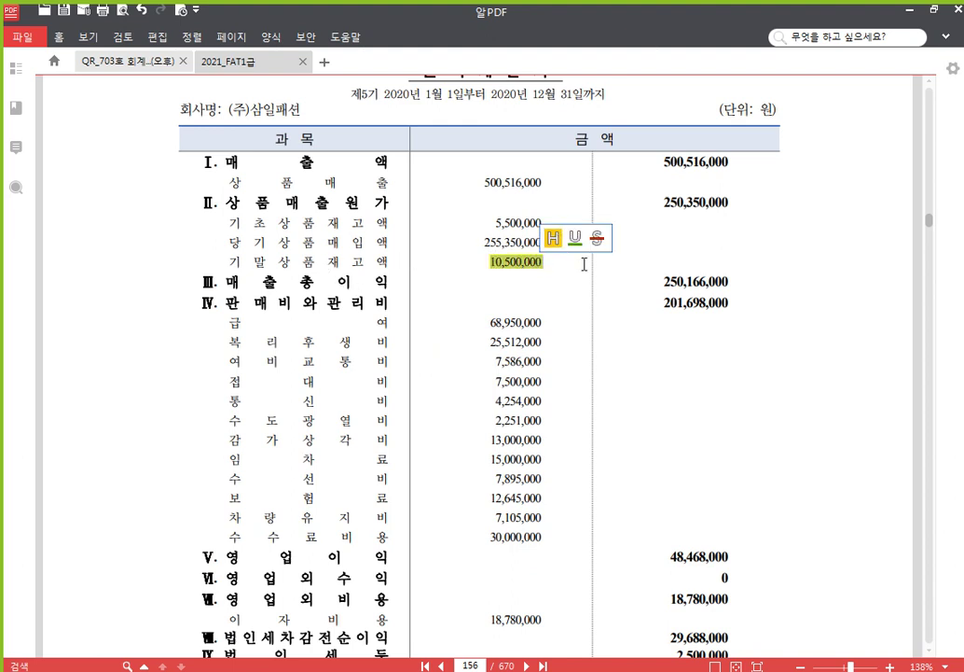
click(632, 265)
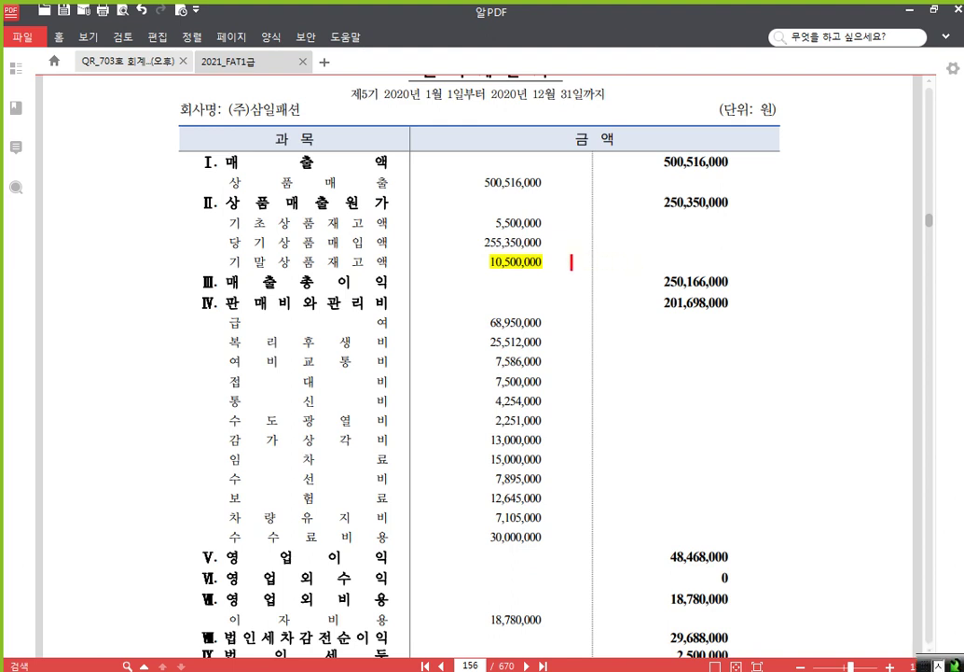
- Write the temporary red screen note "재무상태표에서 수정 반영" beside the highlighted amount, then clear it
click(583, 265)
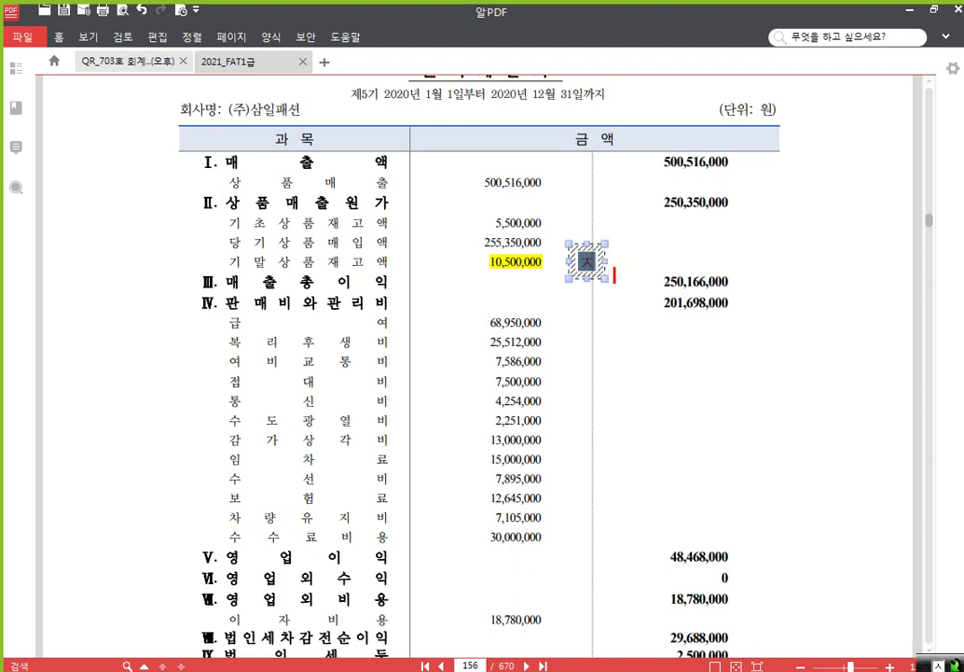
text(재무상태표)
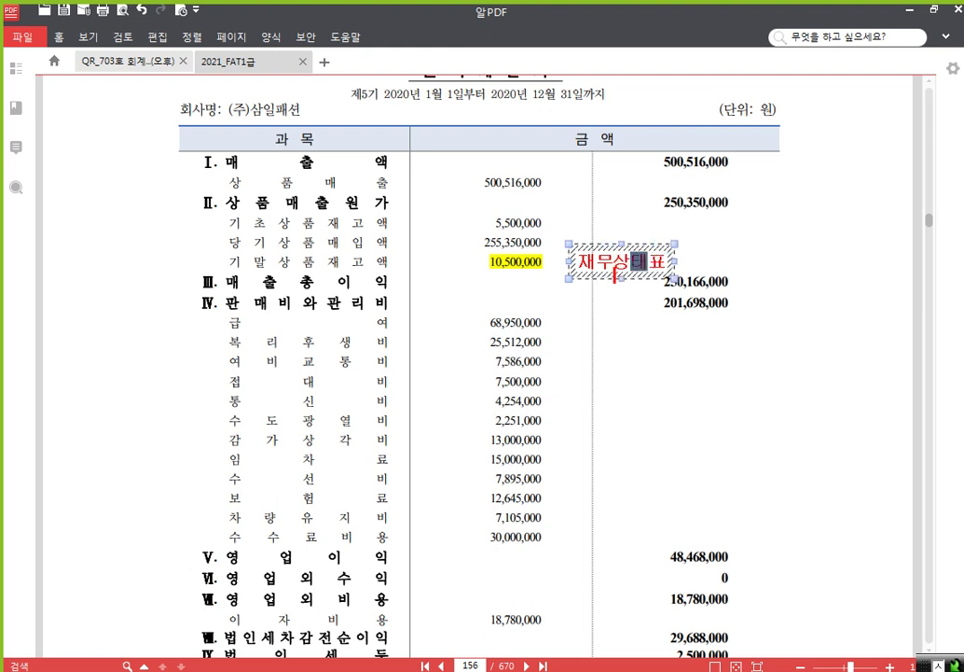
text(에서 수정 반영)
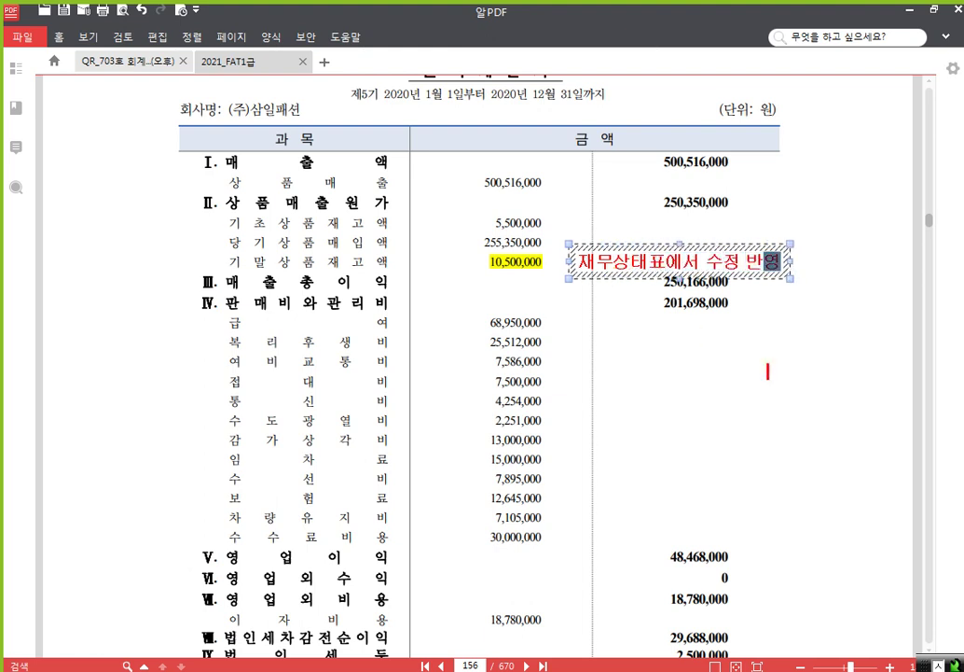
click(769, 366)
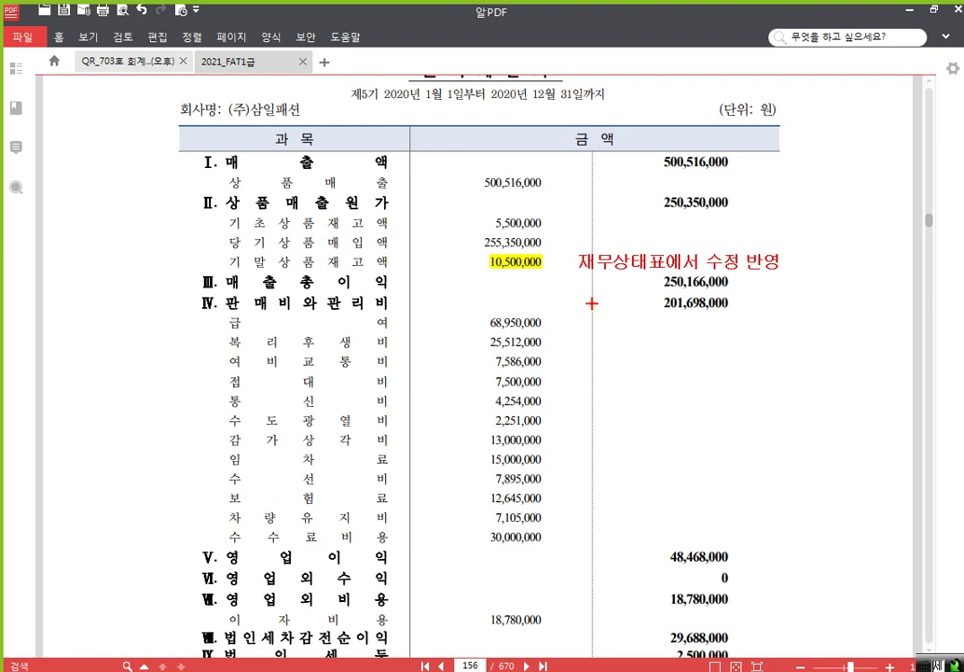
key(Escape)
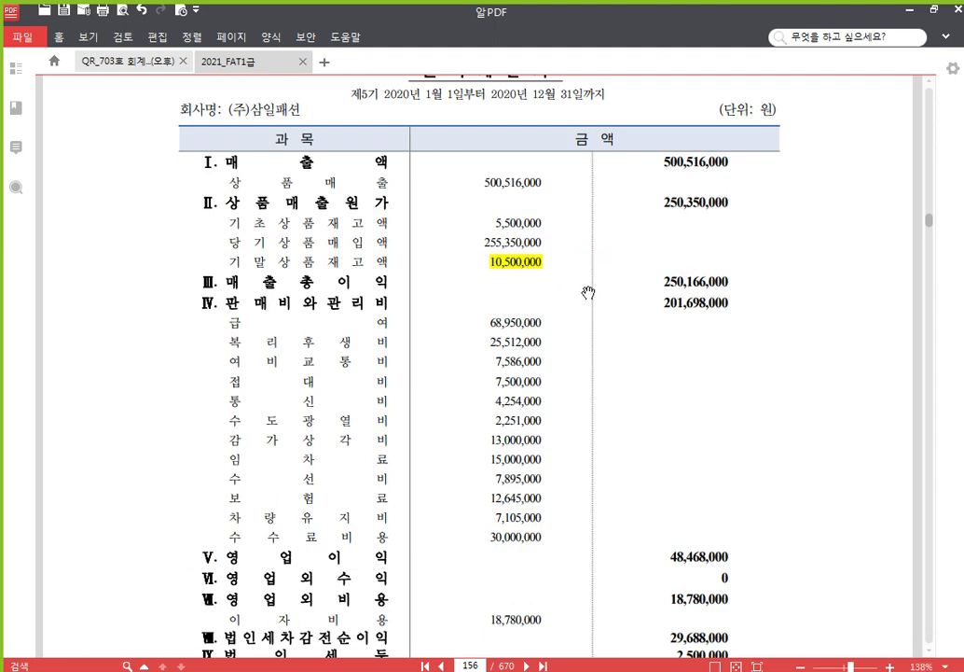
- Return to the accounting program and apply the cost-of-sales breakdown to the 상품매출원가 row
key(alt+Tab)
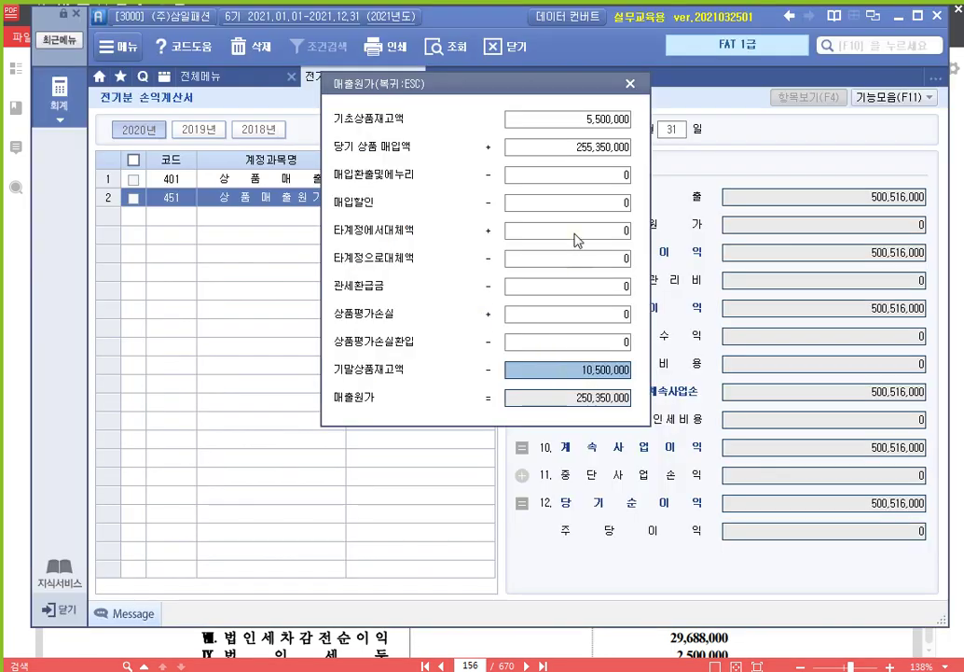
key(Return)
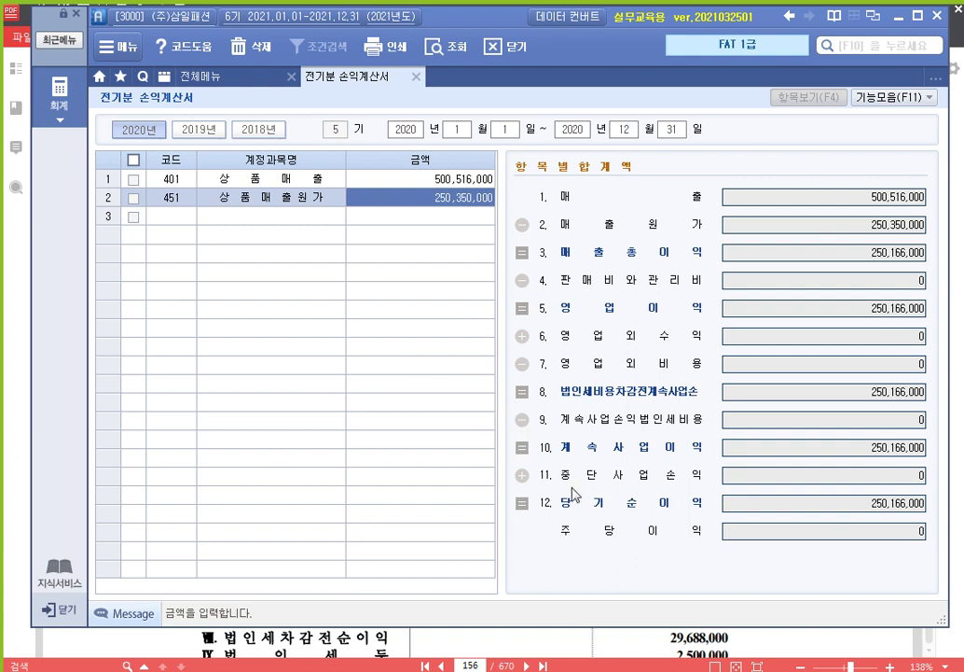
- Check the selling and administrative expenses in the PDF and enter account 801 급여 with 68,950,000 in row 3
click(693, 651)
scroll(344, 436, down, 3)
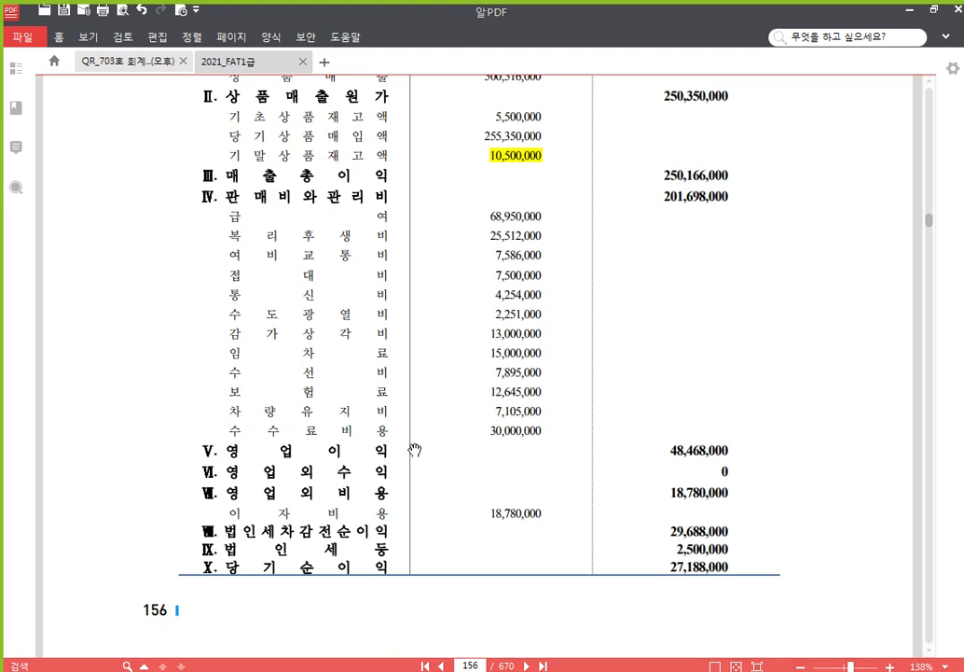
key(alt+Tab)
click(187, 222)
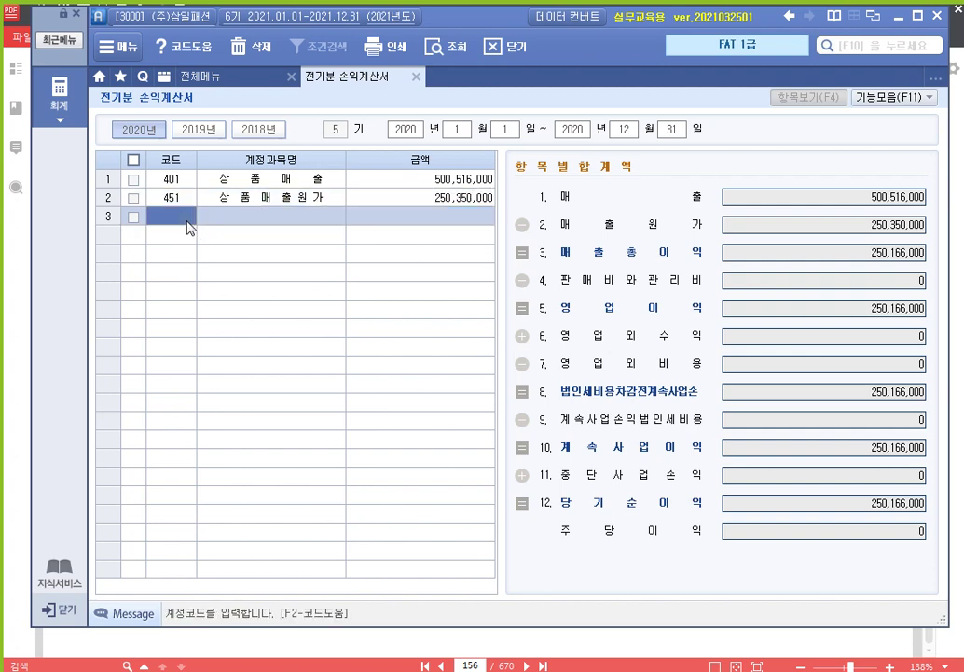
text(801)
key(Return)
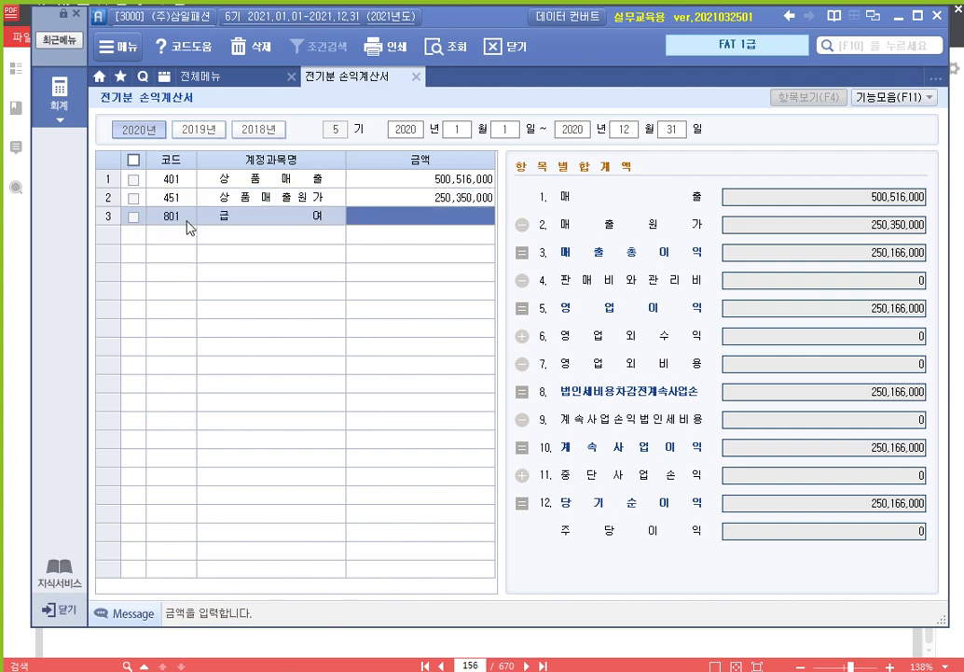
text(68950000)
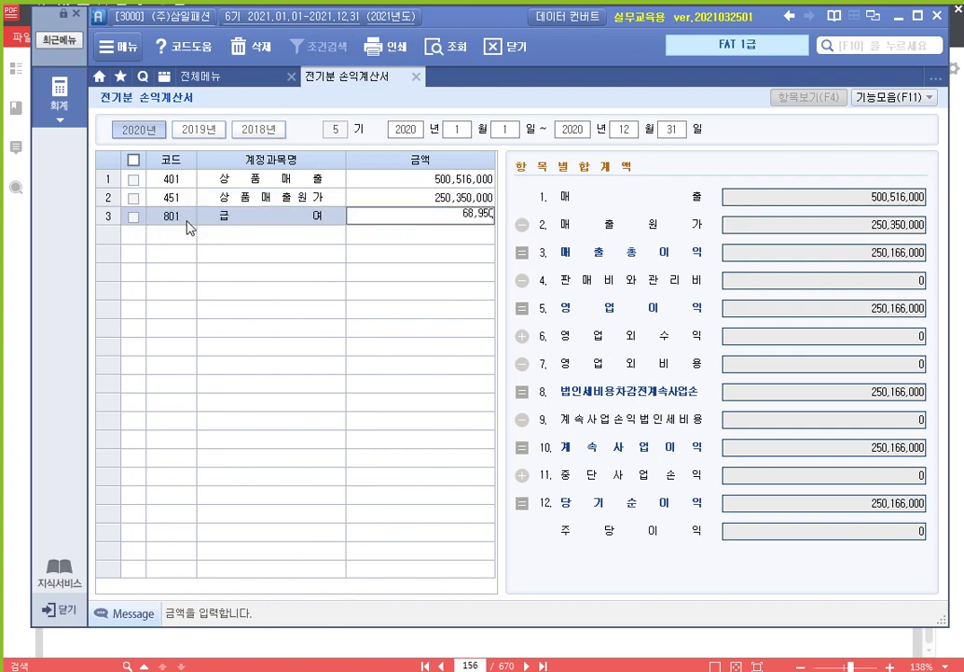
key(Return)
- Enter accounts 811 복리후생비 with 25,512,000 and 812 여비교통비 with 7,586,000 in rows 4 and 5
text(811)
key(Return)
text(25512000)
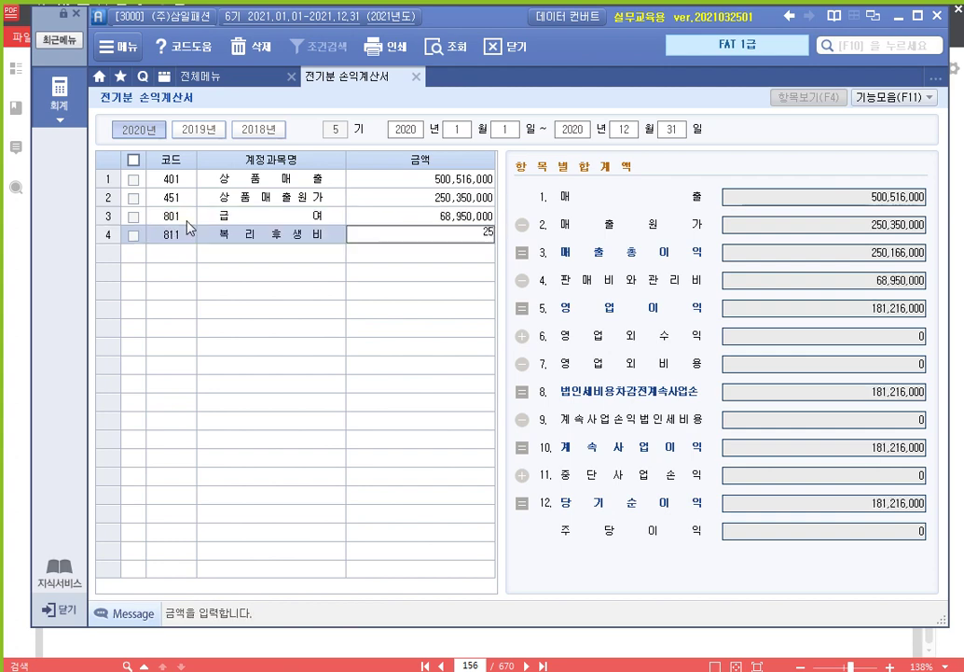
key(Return)
text(812)
key(Return)
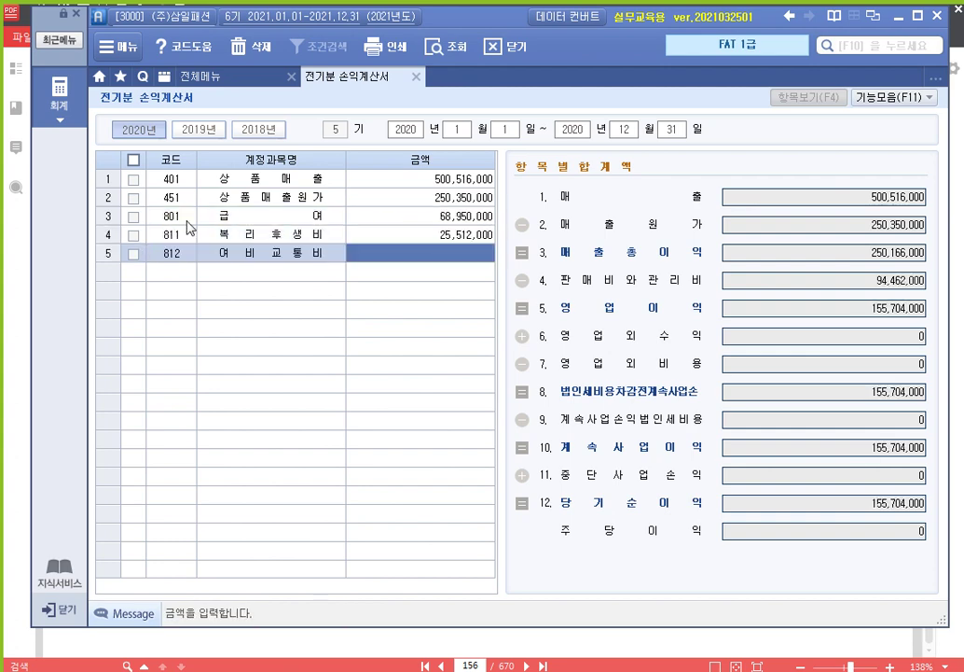
text(6)
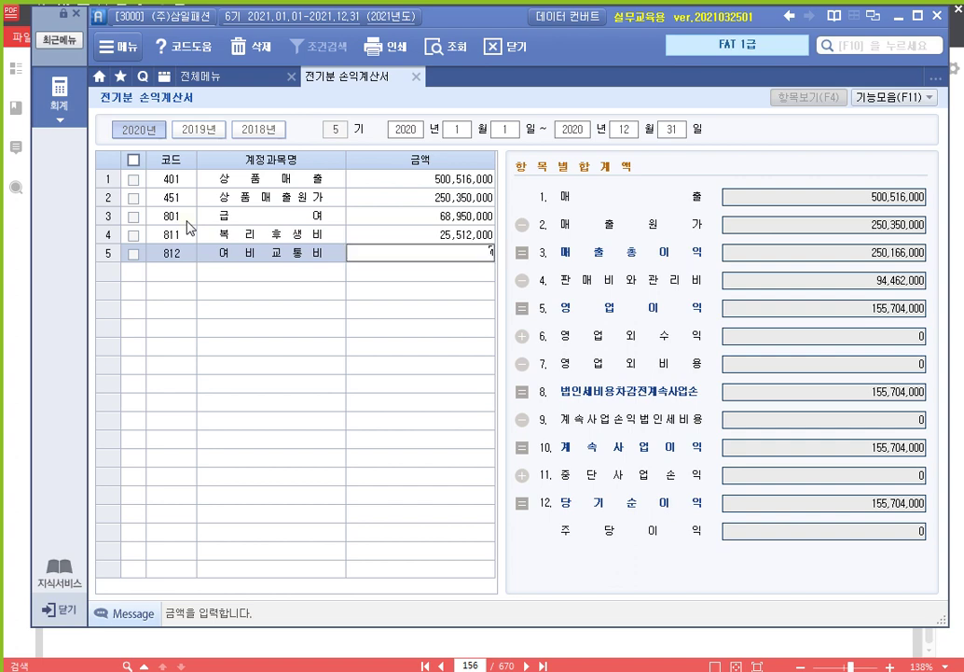
text(5860000)
key(Return)
- Enter accounts 813 접대비 with 7,500,000 and 814 통신비 with 4,254,000 in rows 6 and 7
text(81)
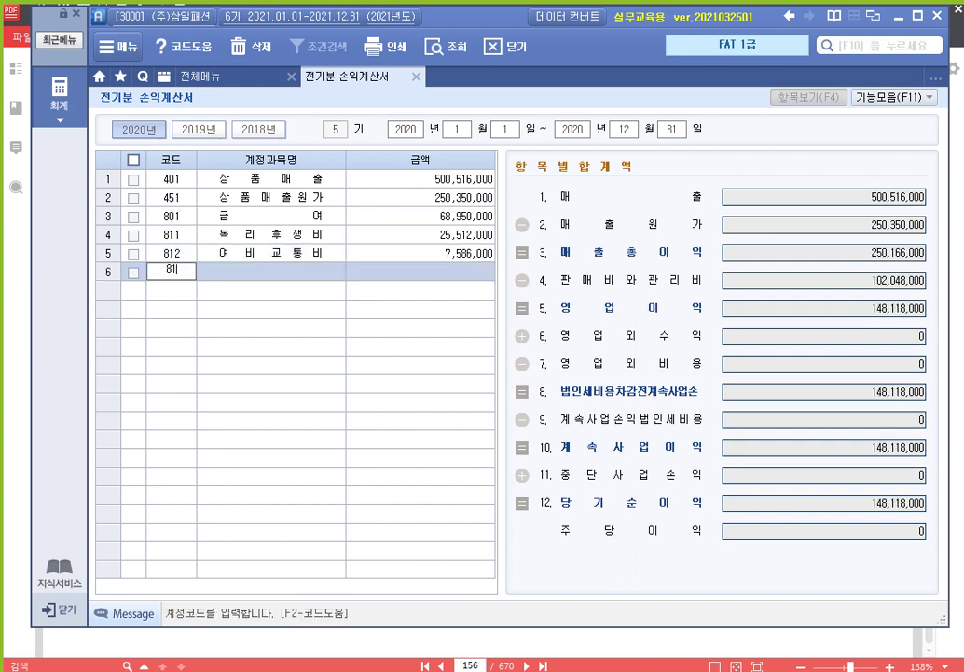
text(3)
key(Return)
text(7)
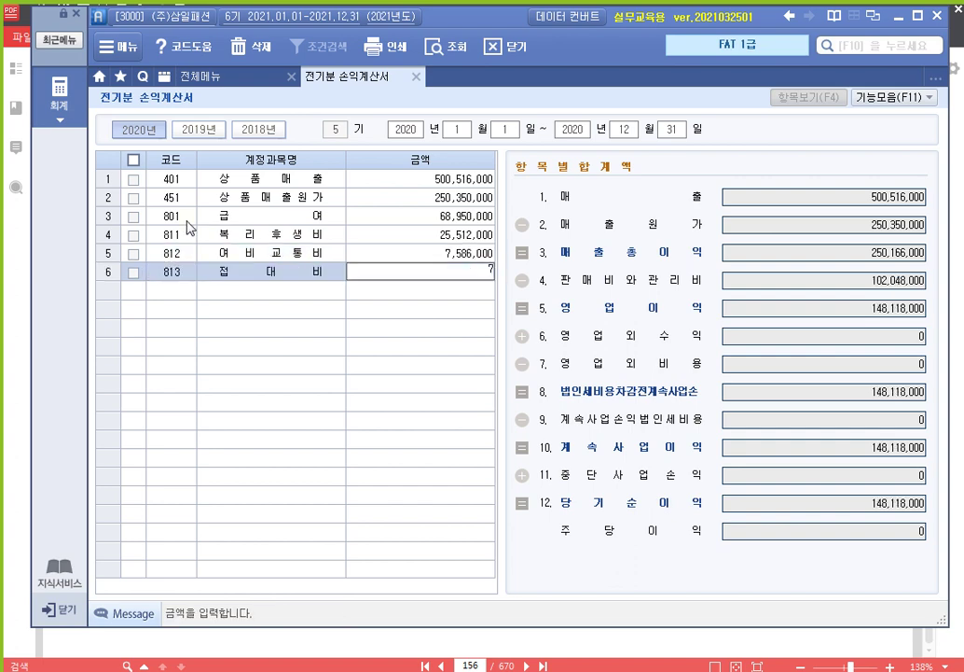
text(,500,000)
key(Return)
text(814)
key(Return)
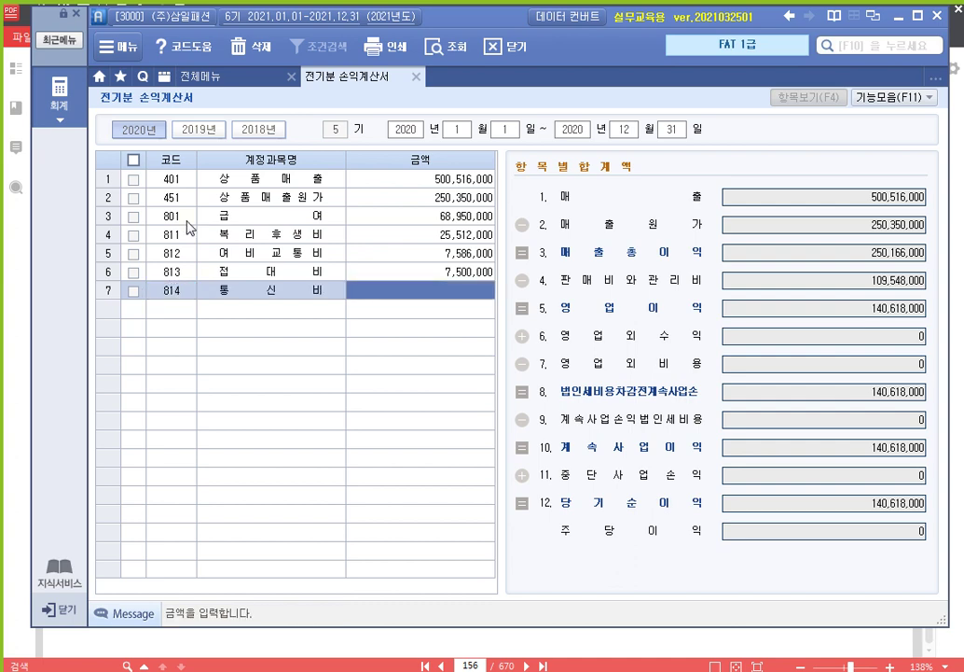
text(4254000)
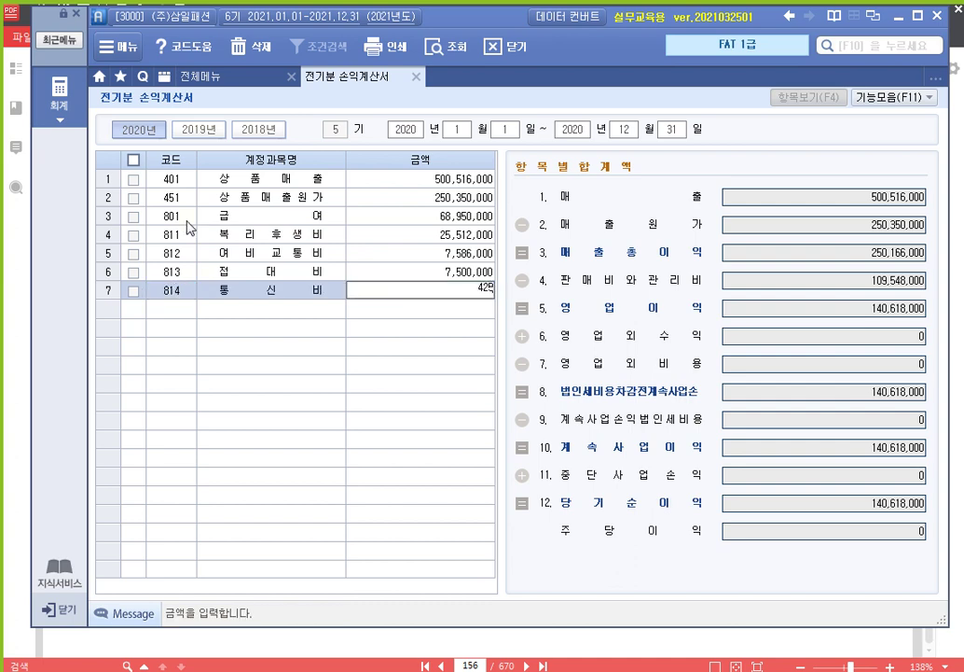
key(Return)
- Enter accounts 815 수도광열비 with 2,251,000 and 818 감가상각비 with 13,000,000 in rows 8 and 9
text(815)
key(Return)
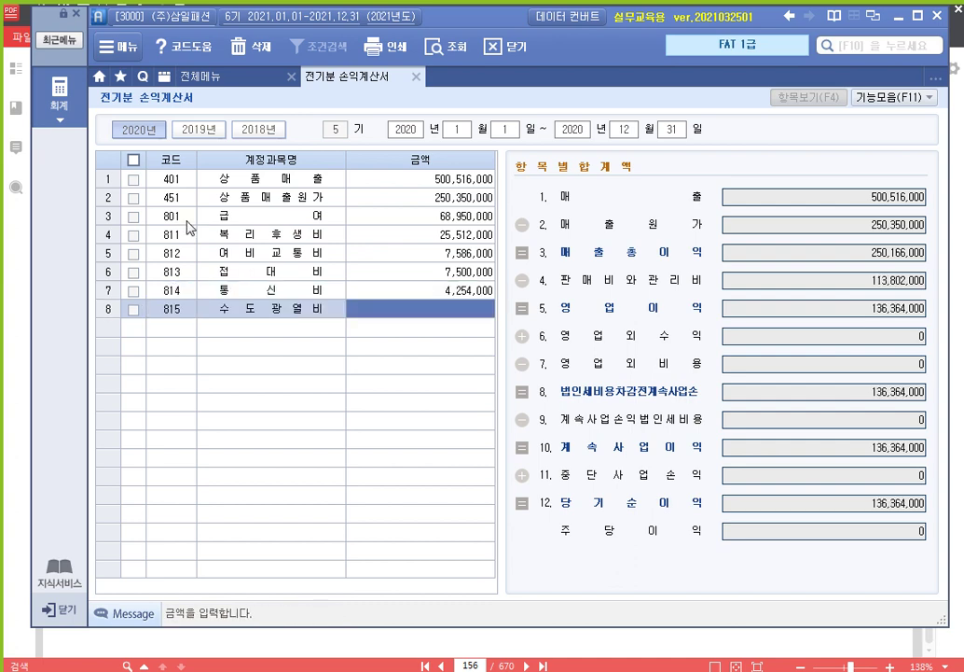
text(3)
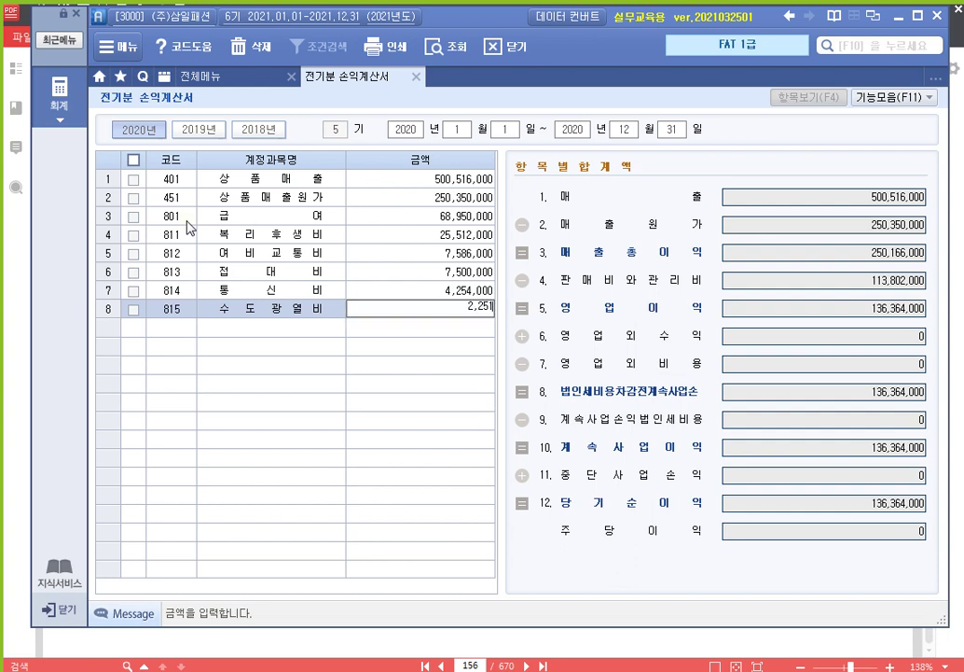
text(000)
key(Return)
text(818)
key(Return)
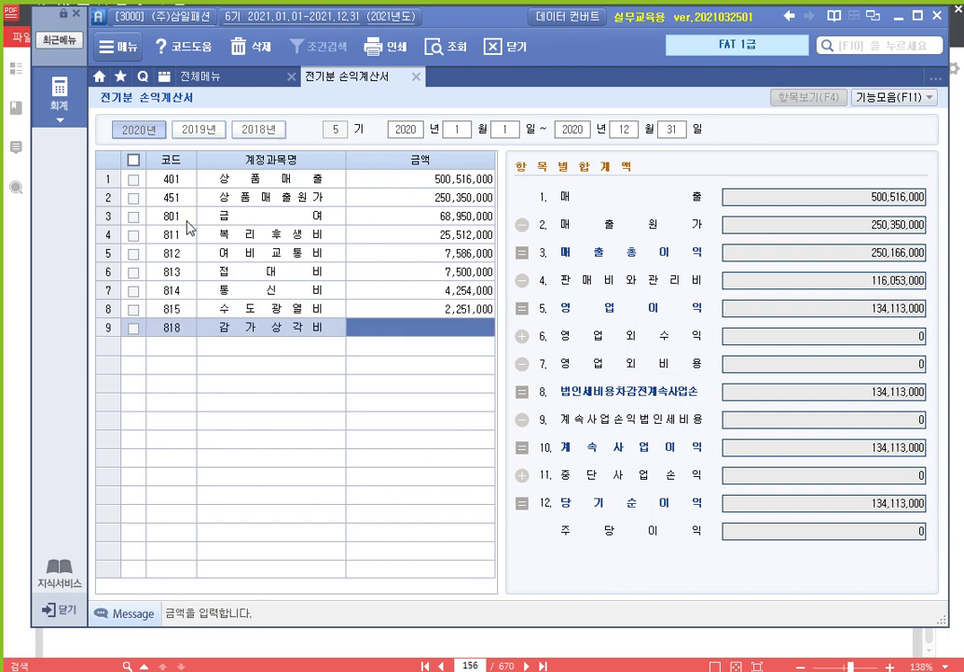
text(13000000)
key(Return)
- Enter accounts 819 임차료 with 15,000,000 and 820 수선비 with 7,895,000 in rows 10 and 11
text(821)
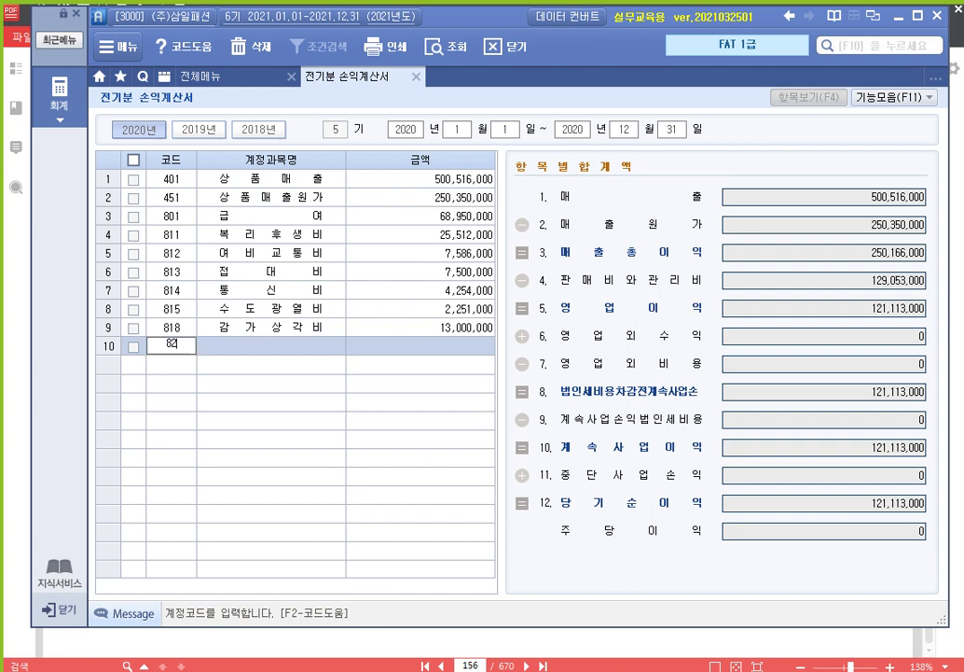
key(Return)
key(Left)
text(819)
key(Return)
text(15000000)
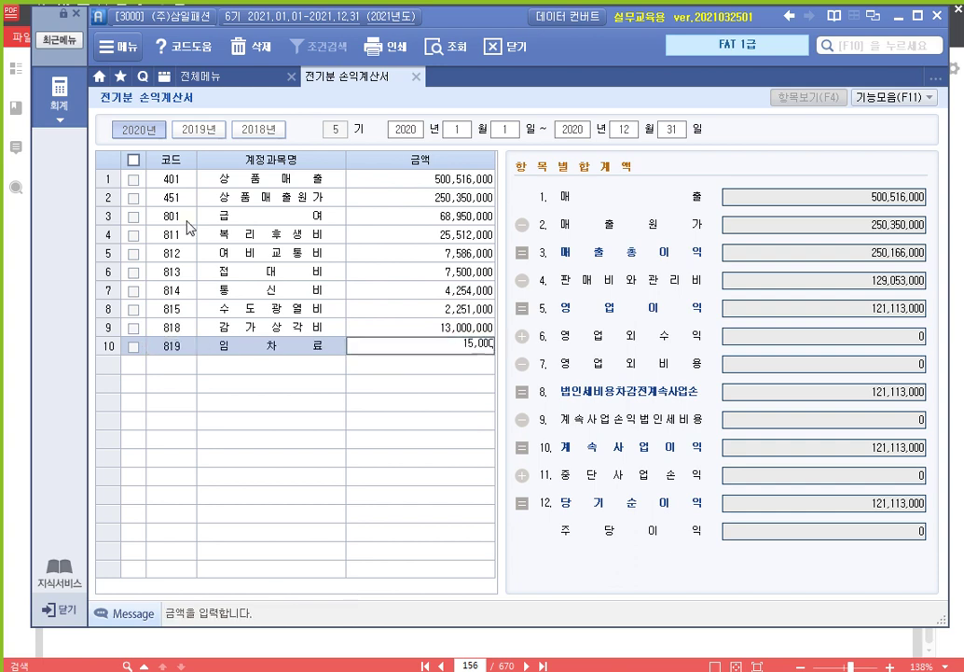
key(Return)
text(820)
key(Return)
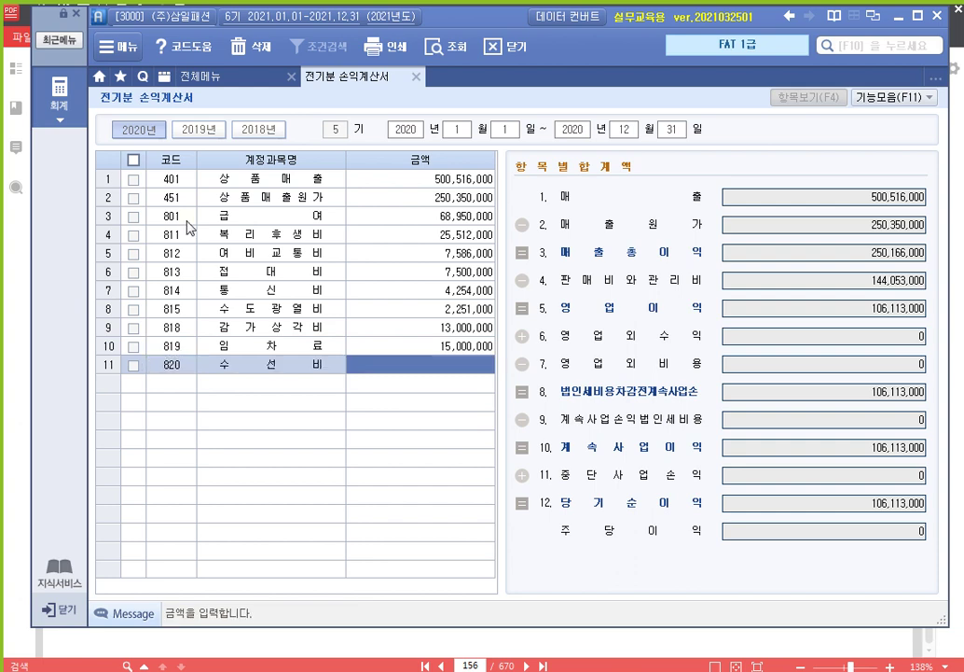
text(2895)
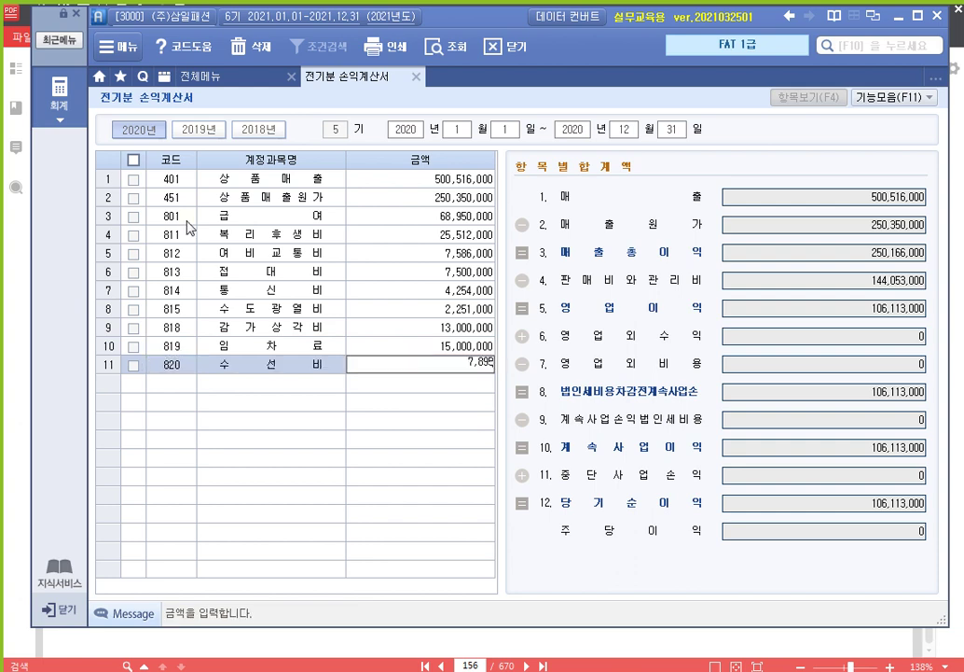
text(000)
key(Return)
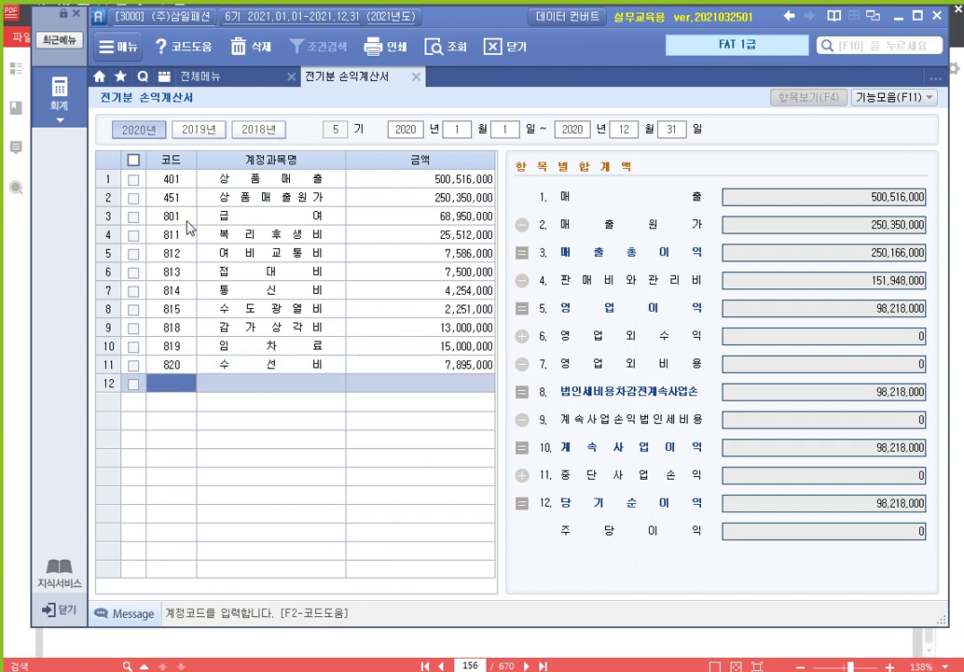
- Enter accounts 821 보험료 with 12,645,000 and 822 차량유지비 with 7,105,000 in rows 12 and 13
text(821)
key(Return)
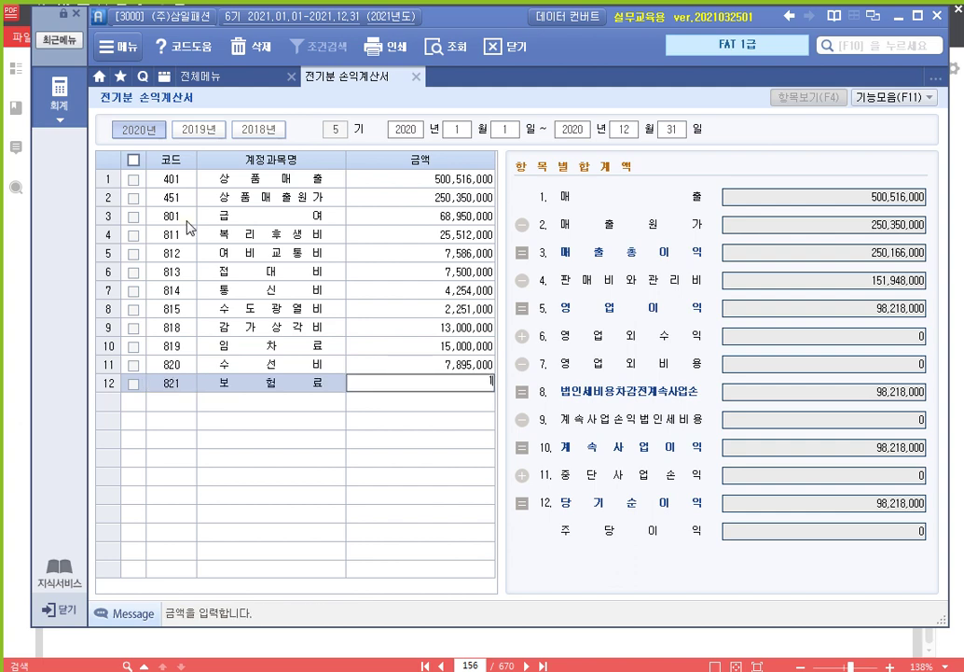
text(12,645,000)
key(Return)
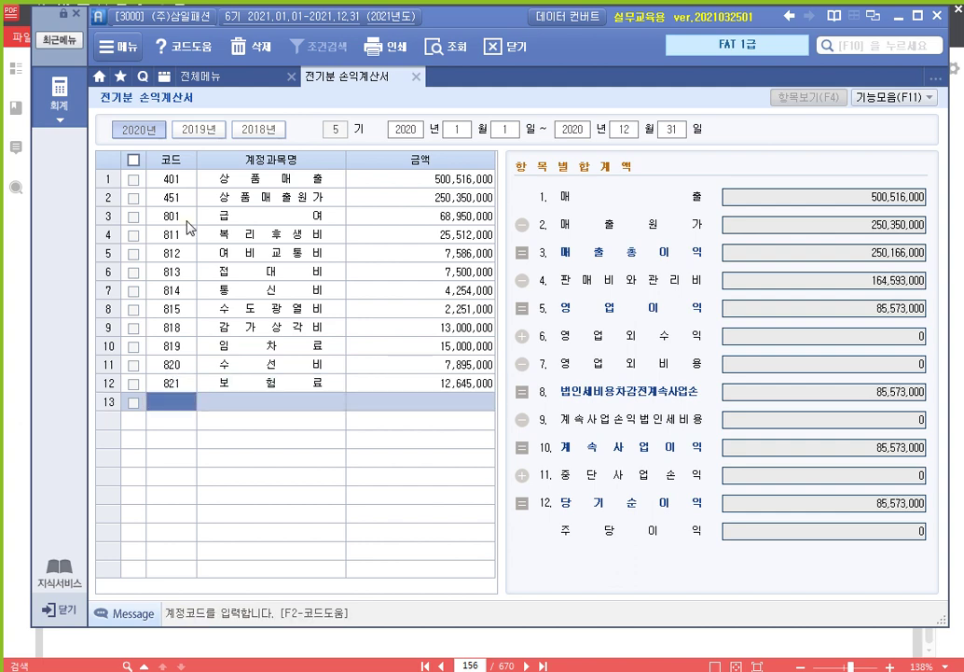
text(822)
key(Return)
text(7)
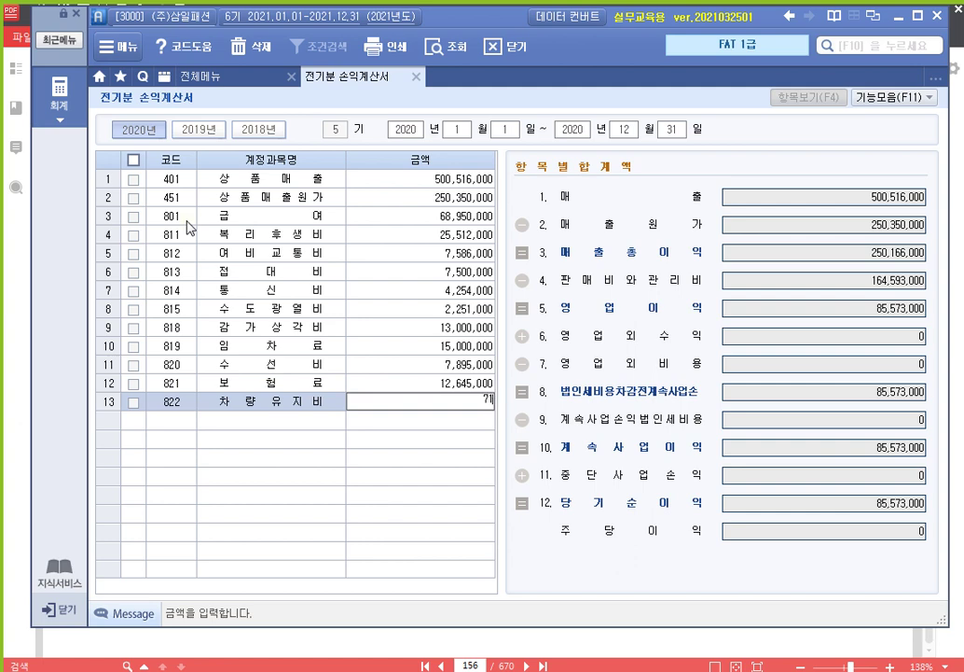
text(,105,000)
key(Return)
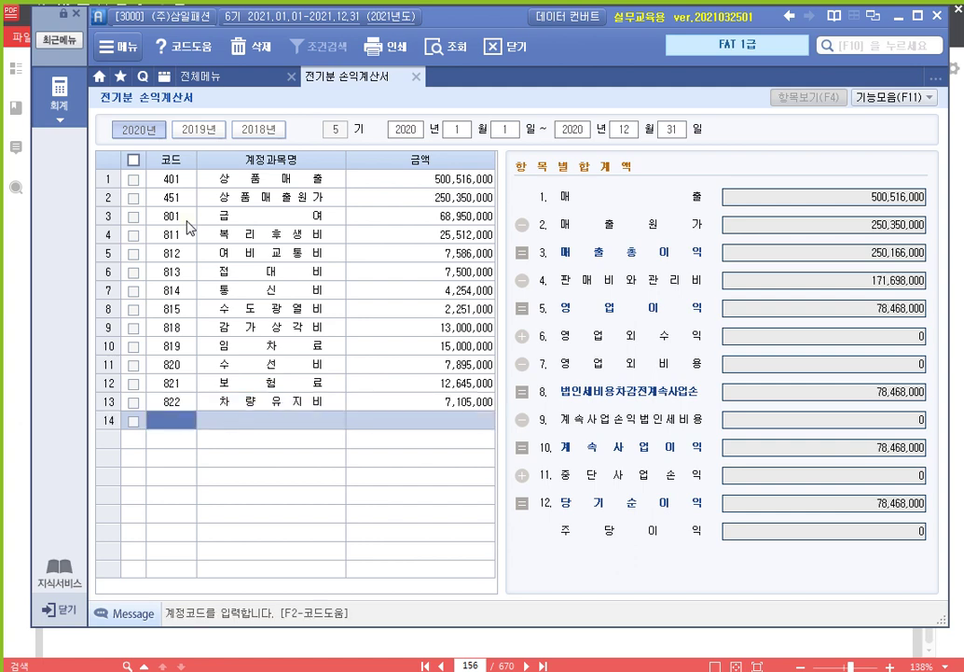
- Enter account 831 수수료비용 with 30,000,000 in row 14 and check the 영업이익 total
text(831)
key(Return)
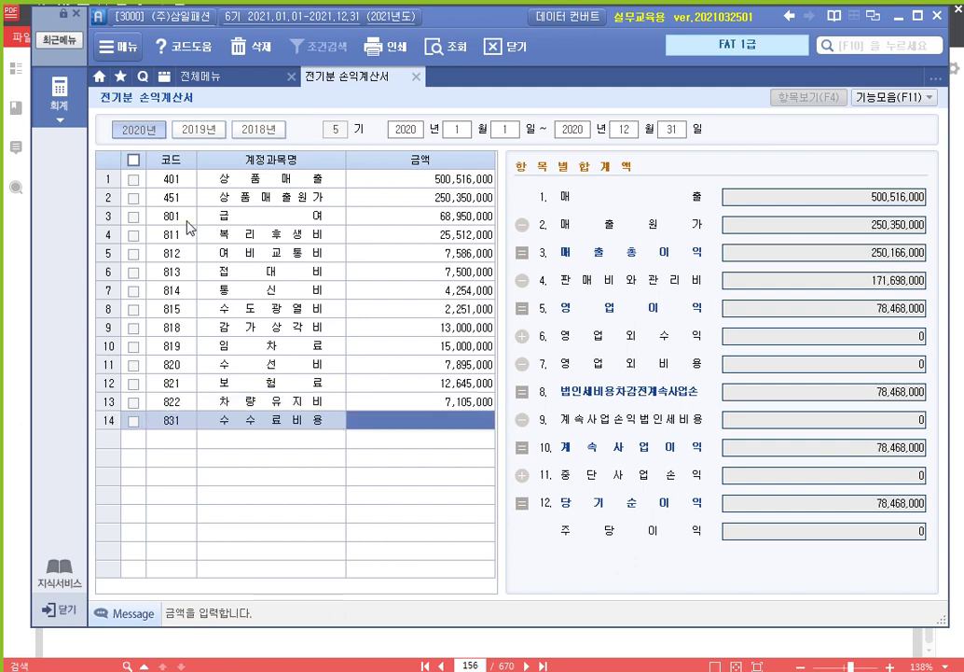
text(30000000)
key(Return)
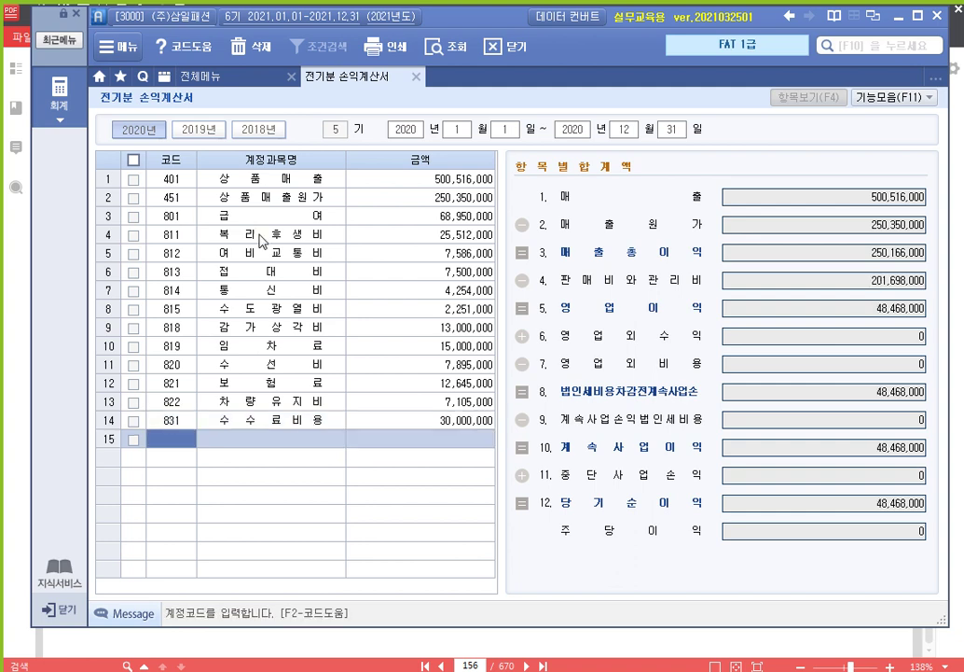
click(818, 315)
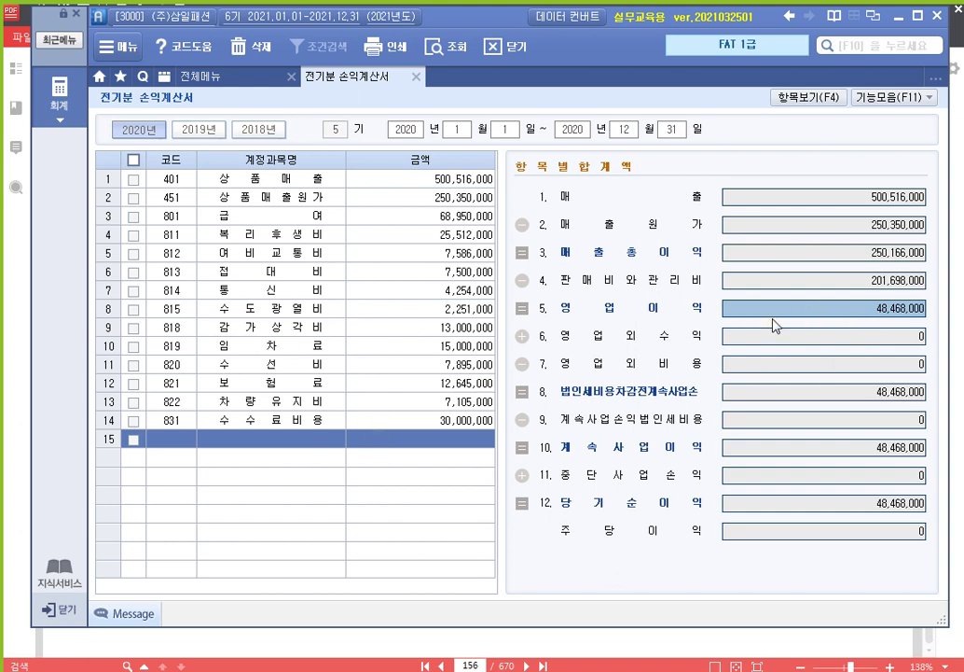
key(ctrl)
key(ctrl)
key(ctrl)
- Check the non-operating expenses in the PDF and enter account 931 이자비용 with 18,780,000 in row 15 of the accounting program
click(711, 640)
drag(640, 414, 643, 258)
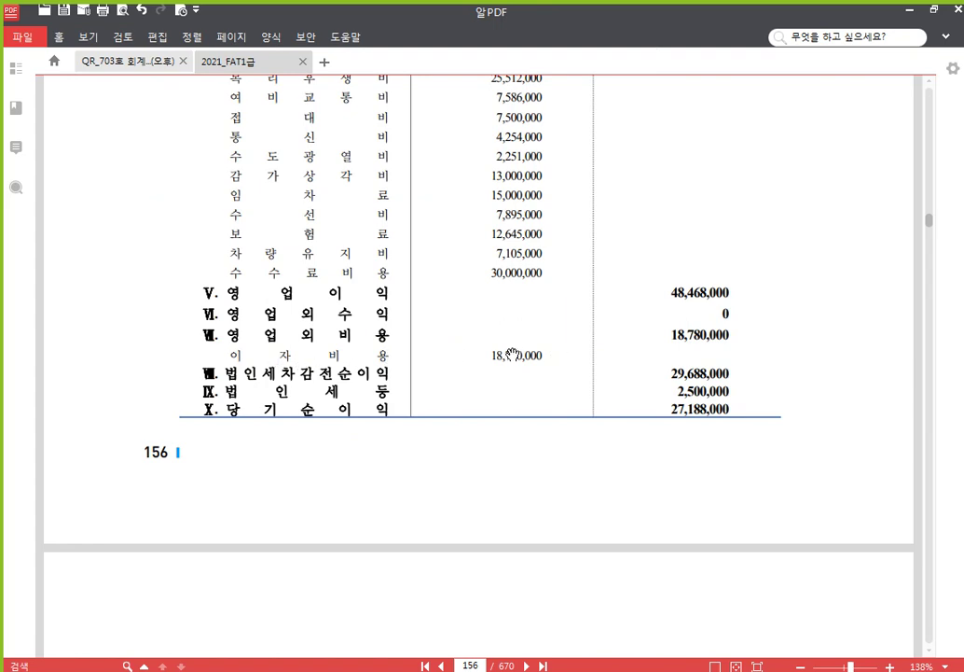
key(alt+Tab)
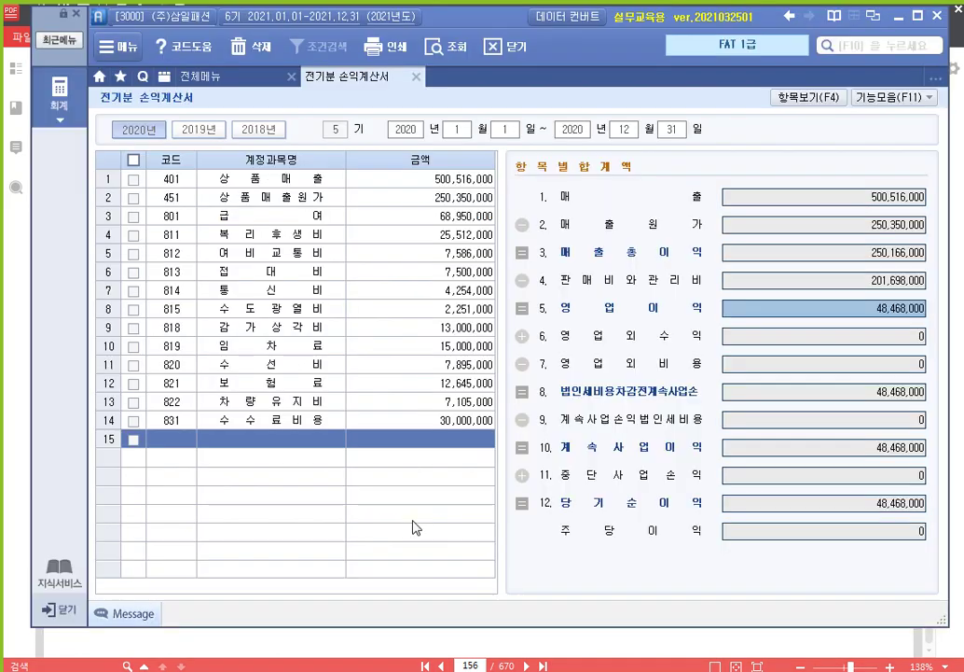
click(184, 440)
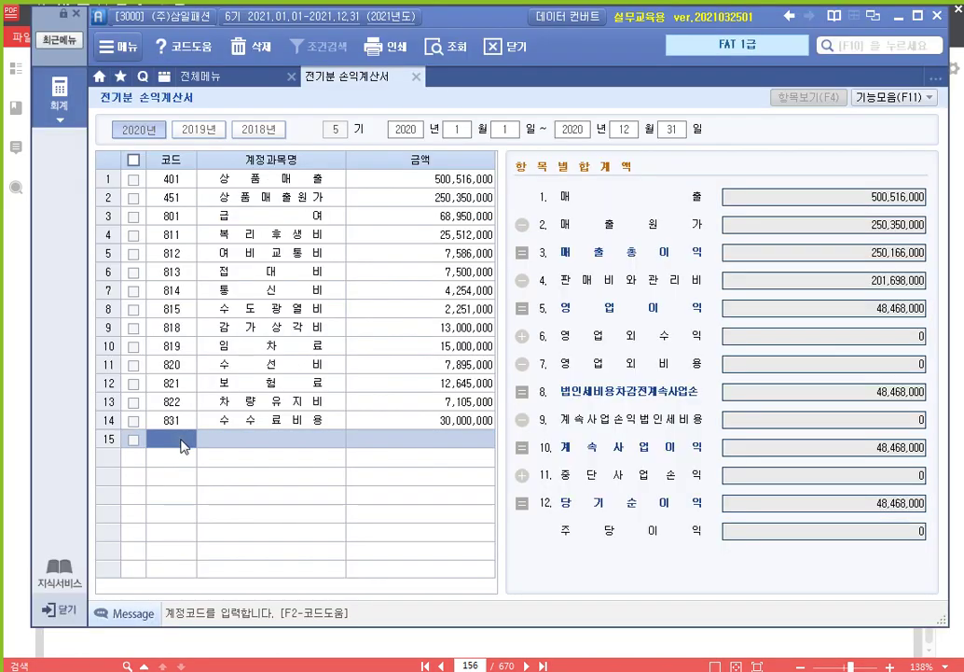
text(931)
key(Return)
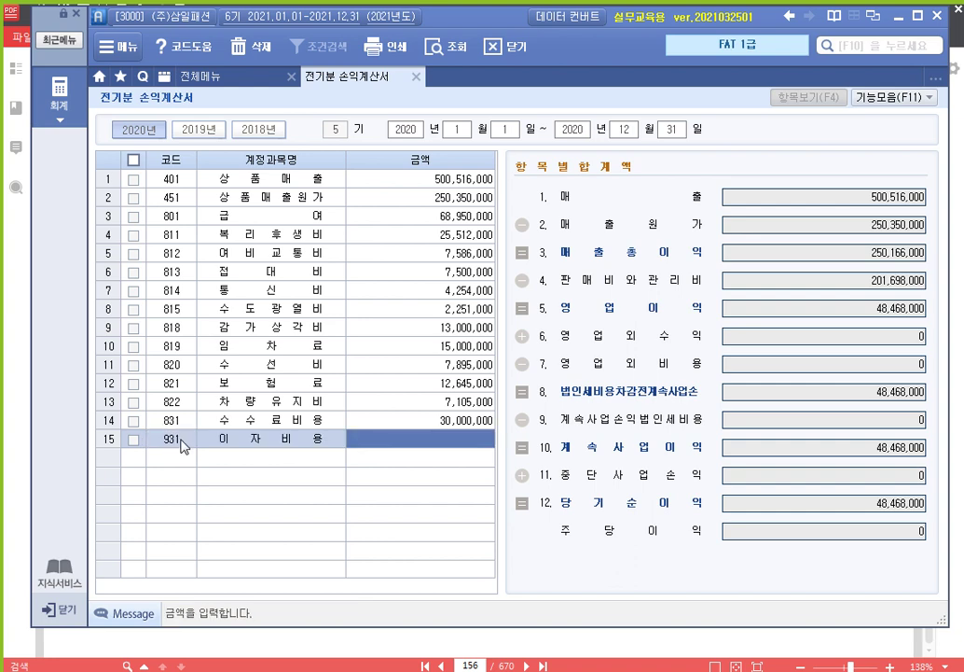
text(18780000)
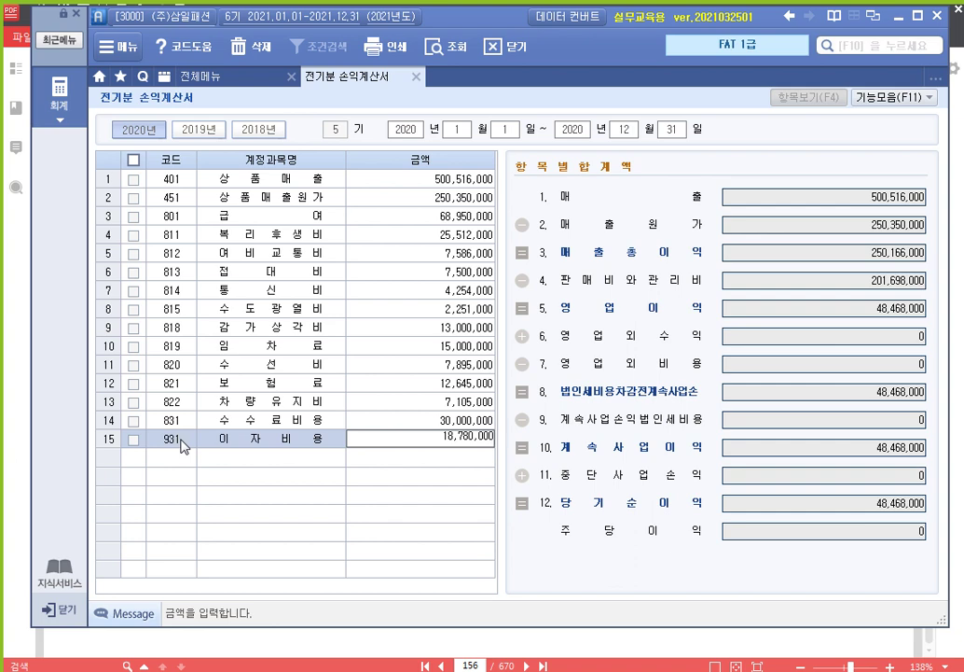
key(Return)
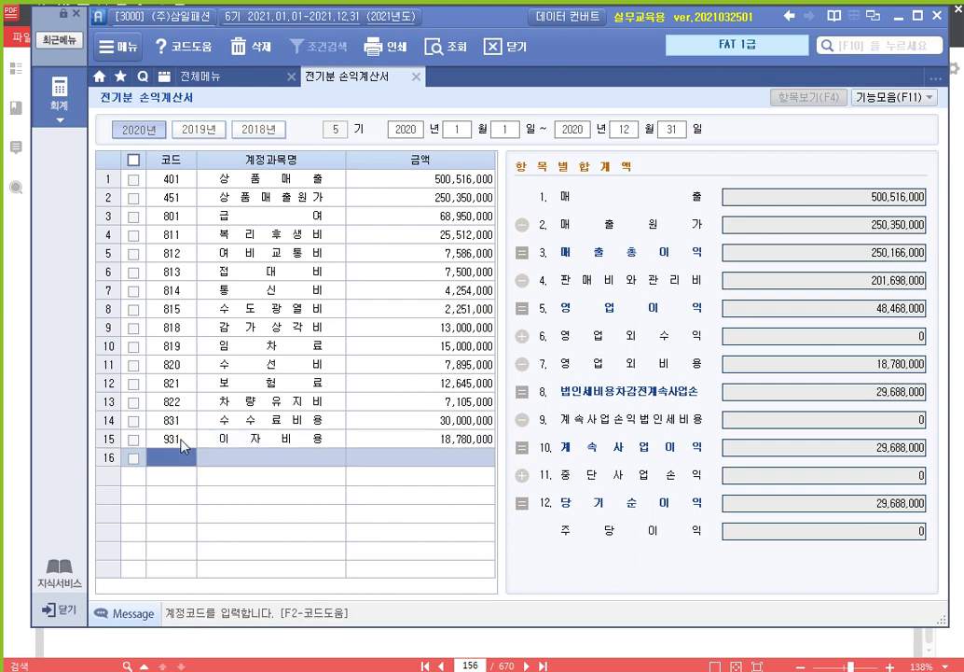
click(180, 436)
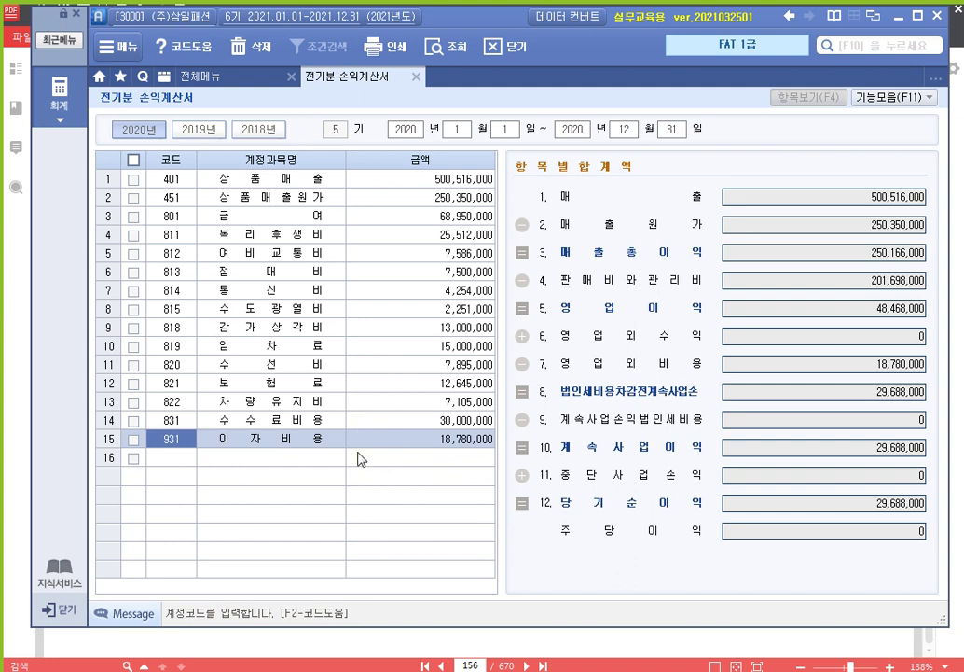
- Switch to the PDF and highlight the 법인세등 item in yellow in the income statement on page 156
click(657, 641)
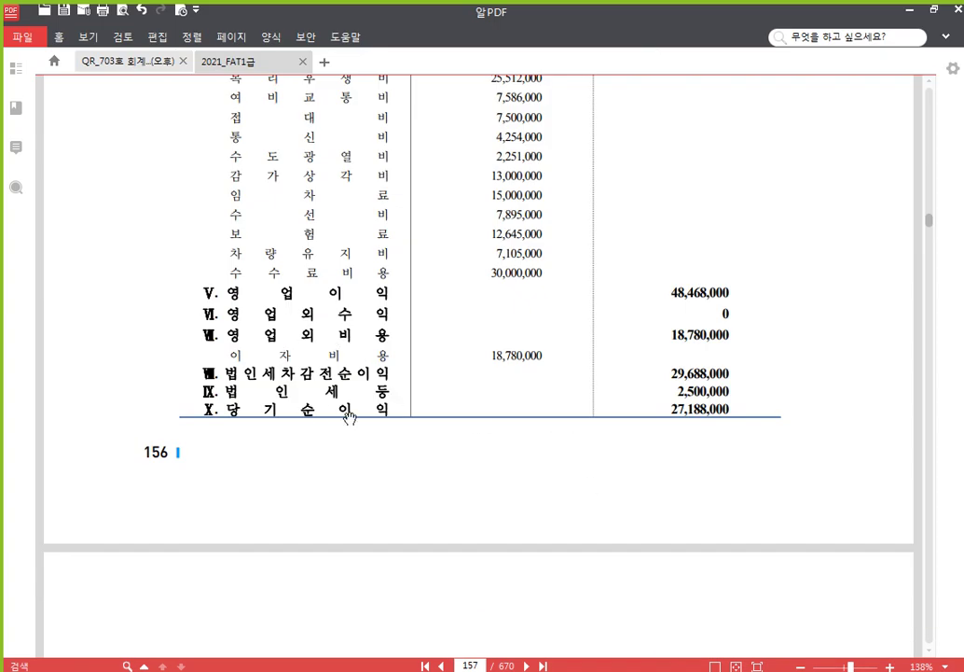
scroll(453, 508, down, 1)
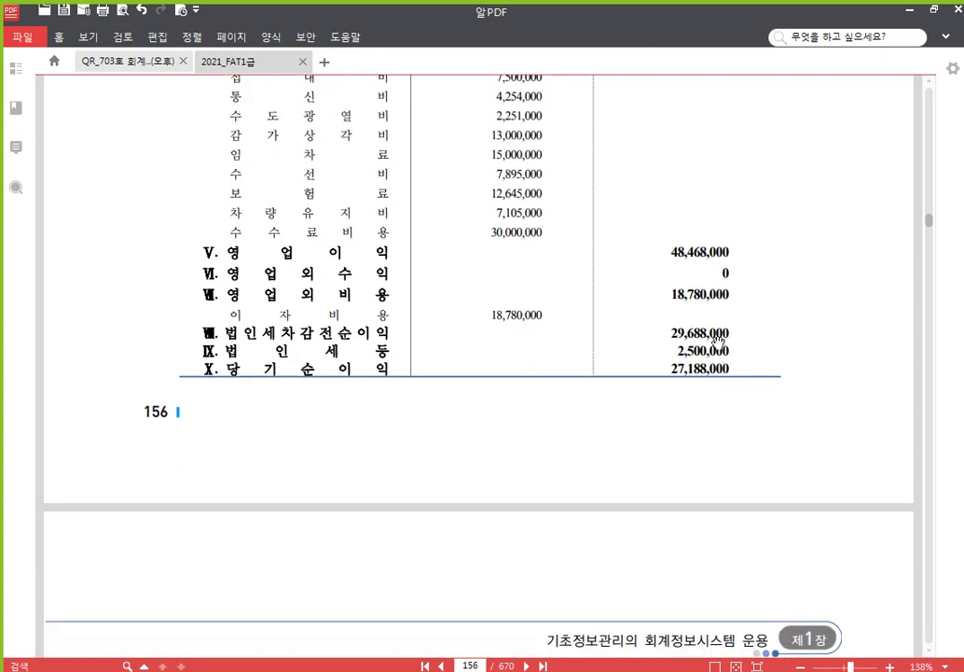
drag(224, 351, 390, 352)
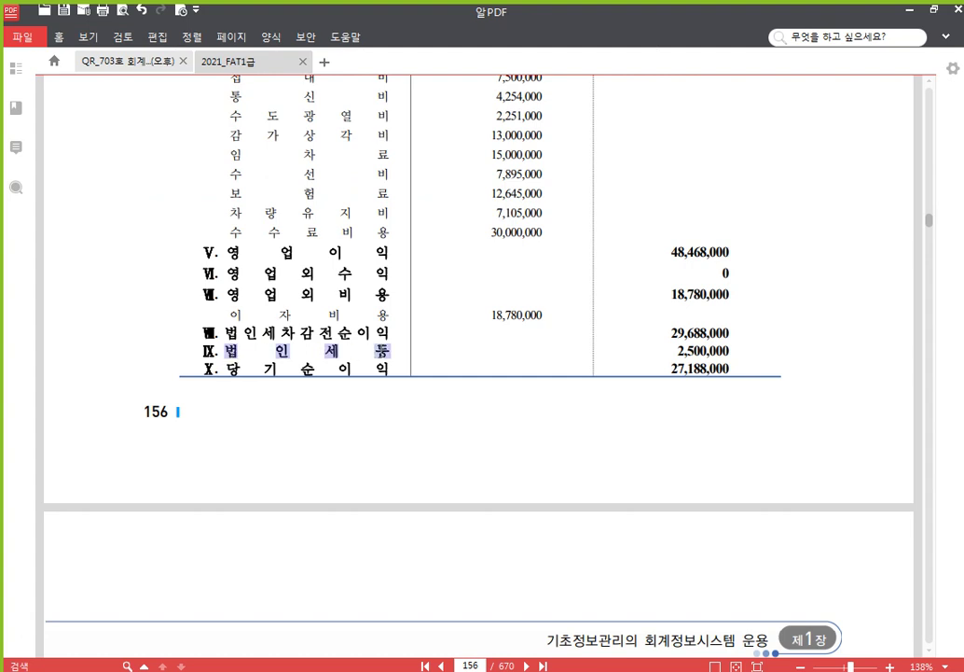
click(398, 329)
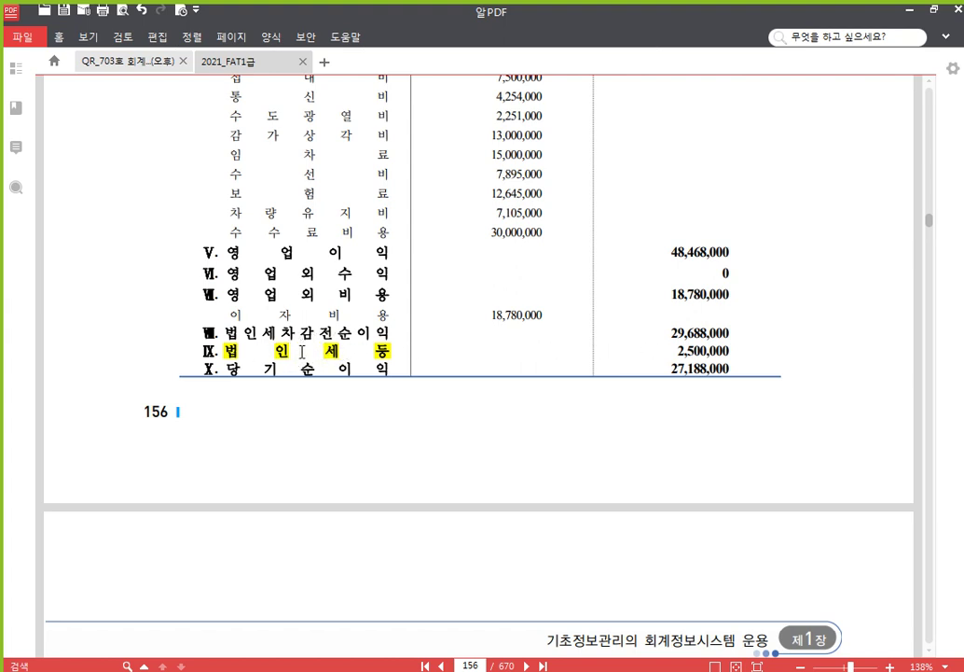
- Switch to the accounting program, enter account 998 법인세등 with 2,500,000 in row 16, and check the 당기순이익 total
key(alt+Tab)
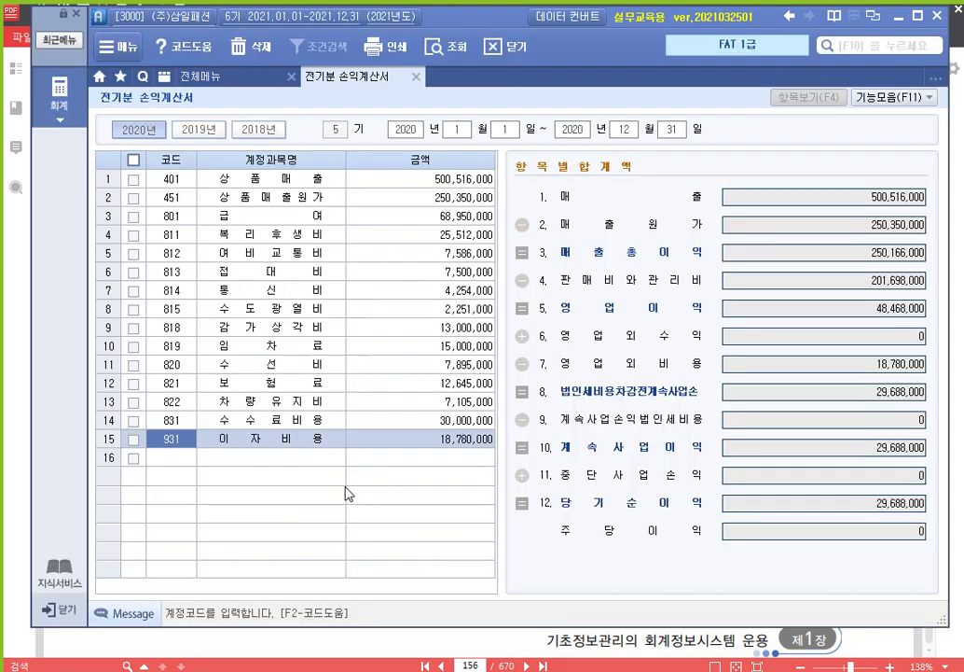
click(185, 459)
text(998)
key(Return)
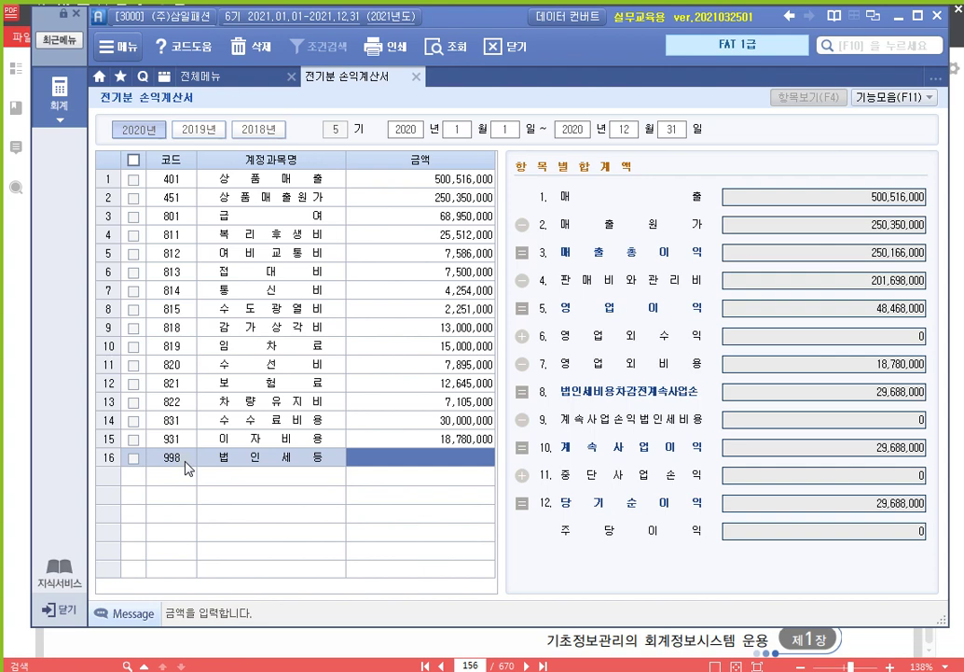
text(2500000)
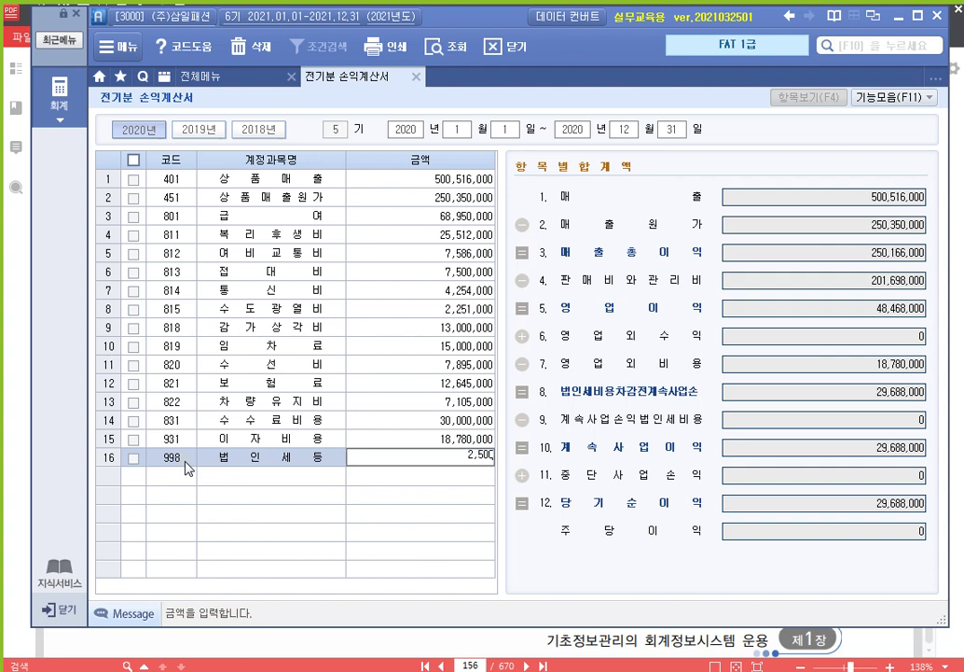
key(Return)
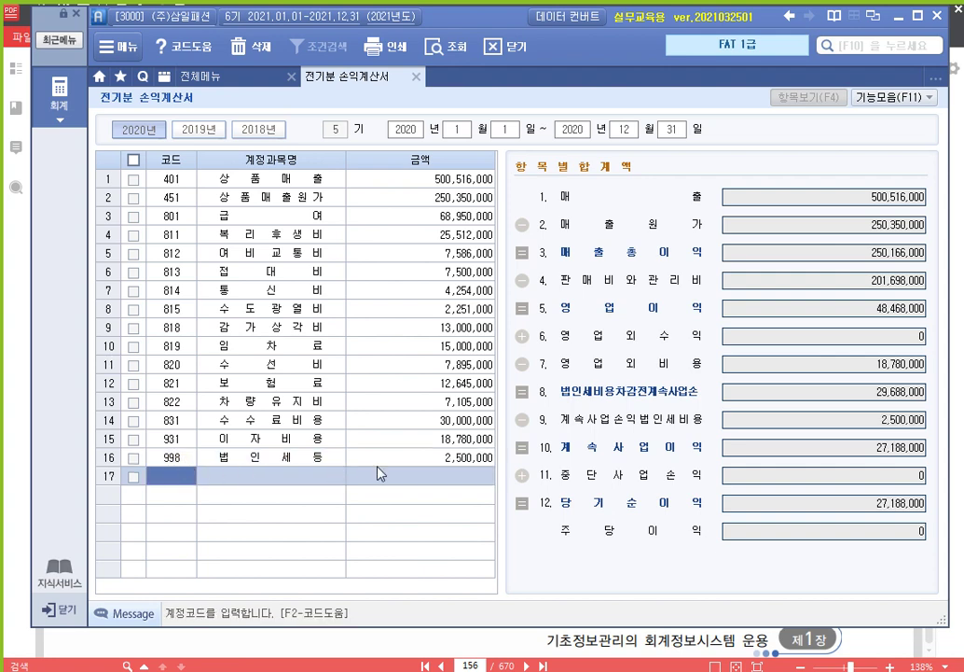
click(419, 461)
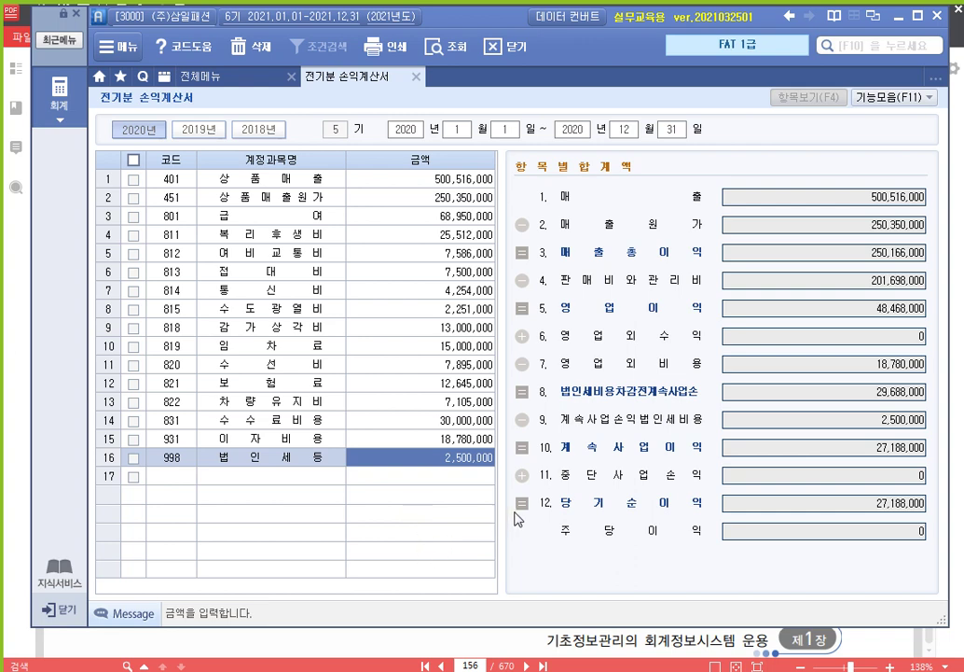
click(855, 510)
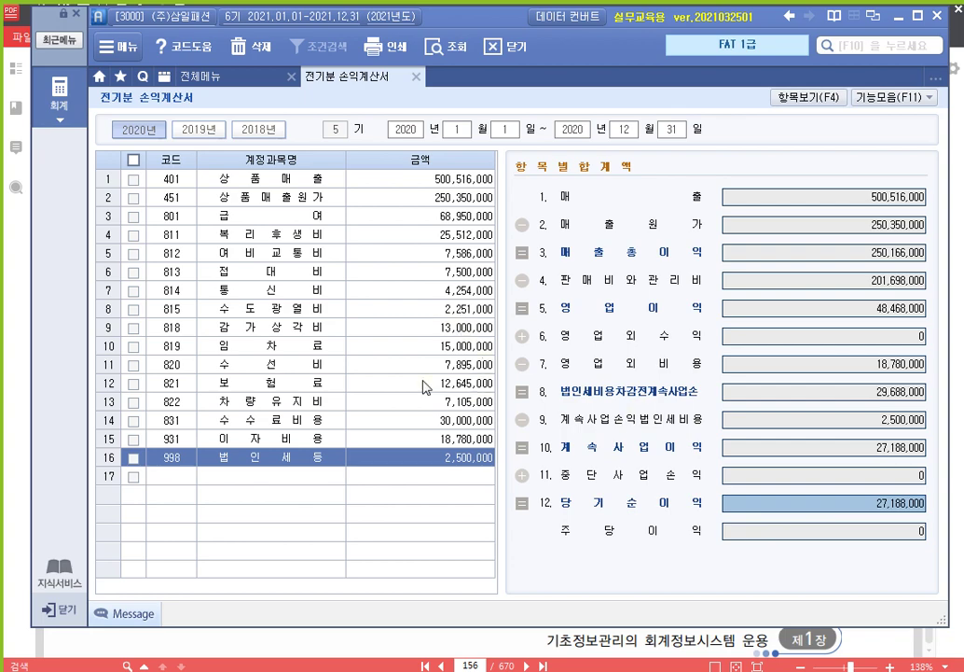
- Switch to the 20210413.hwp notes in Hangul and arrange its narrowed window beside the account code list of the accounting program
drag(383, 16, 360, 16)
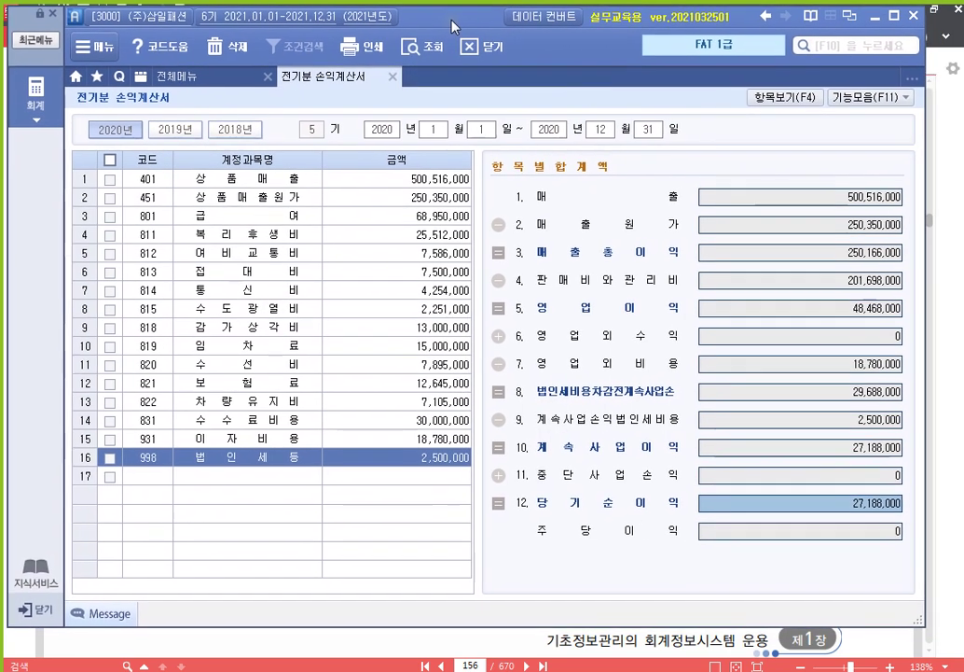
drag(451, 20, 451, 21)
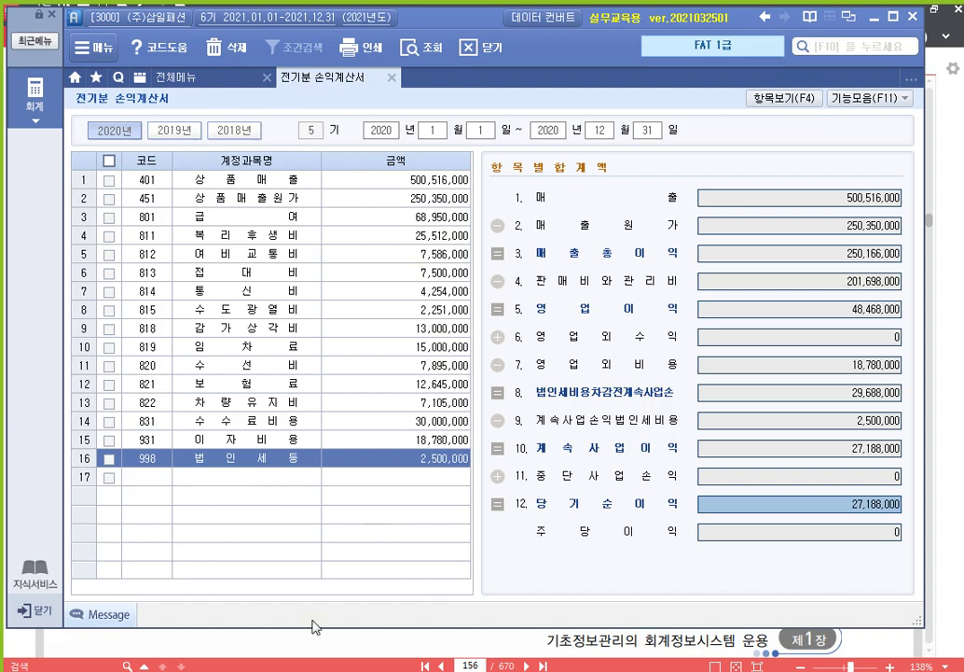
click(280, 670)
double_click(737, 13)
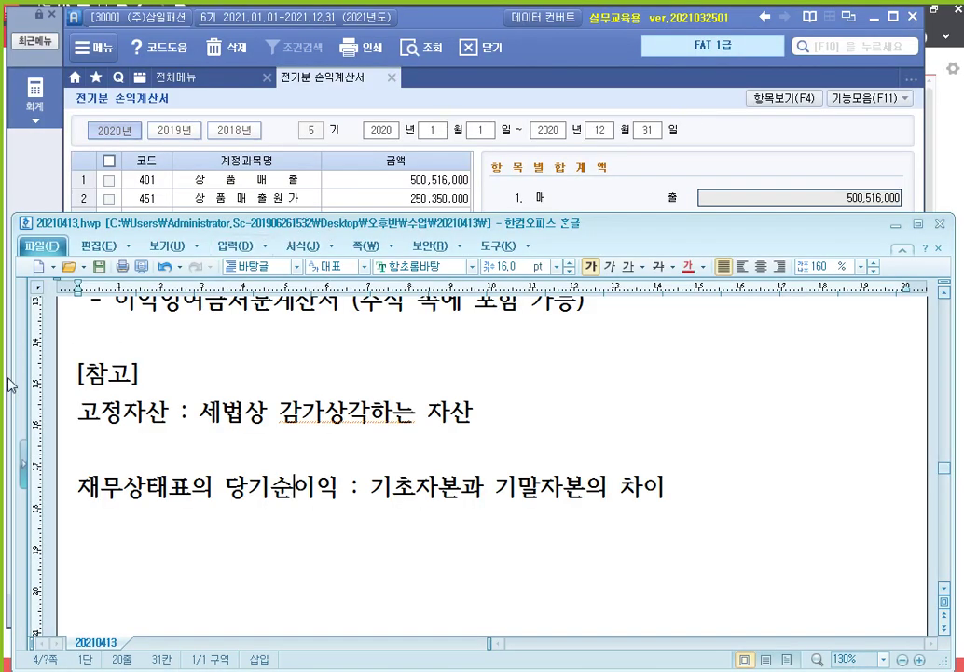
drag(12, 310, 356, 365)
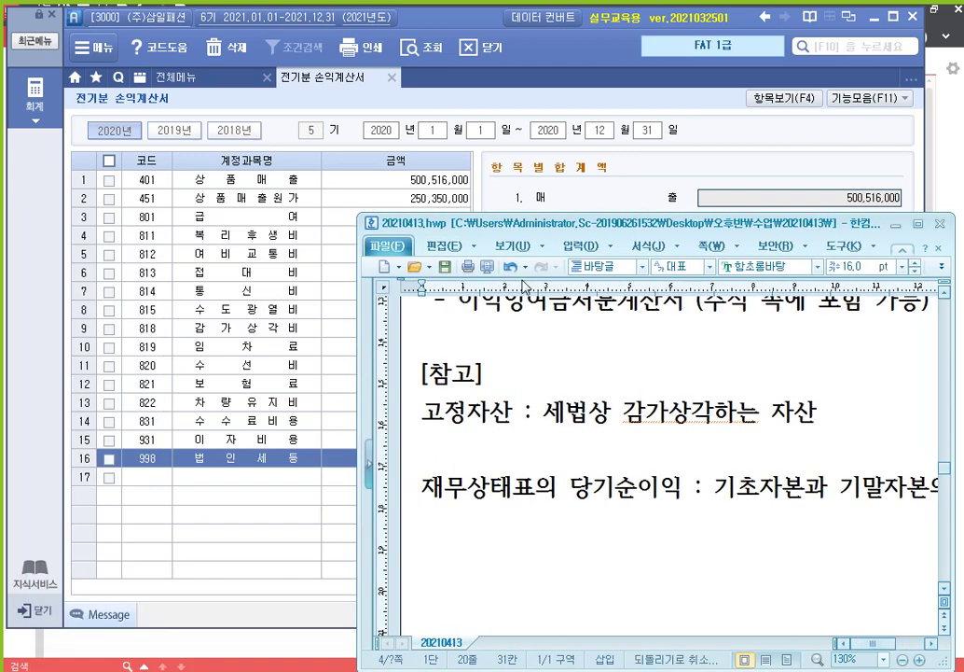
drag(589, 214, 570, 34)
- Add the heading 코드번호 below the 당기순이익 note, leaving a blank line between them
scroll(456, 362, down, 2)
key(Return)
key(Return)
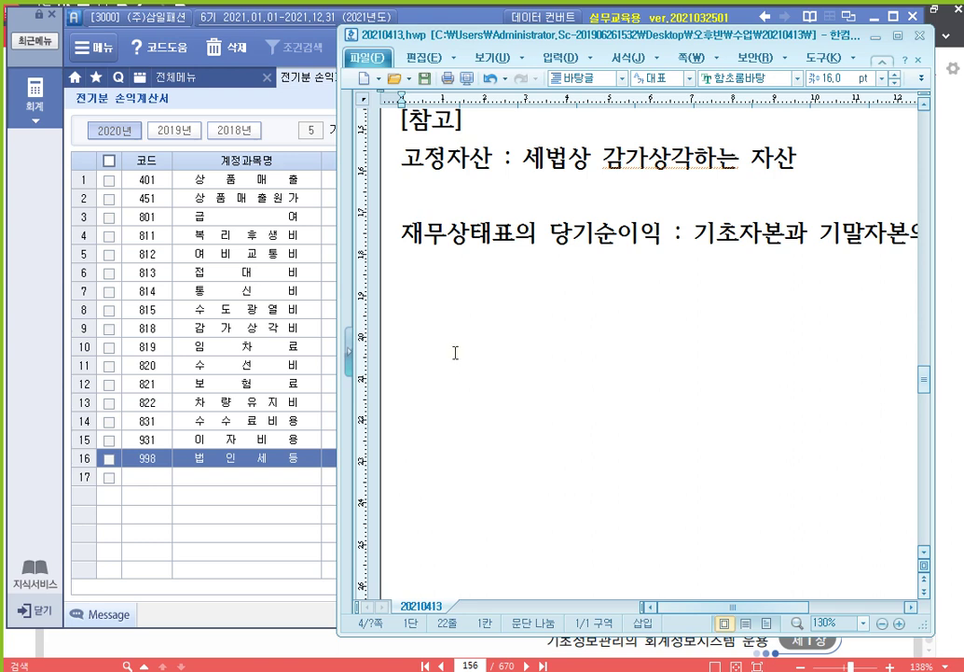
text(코드번)
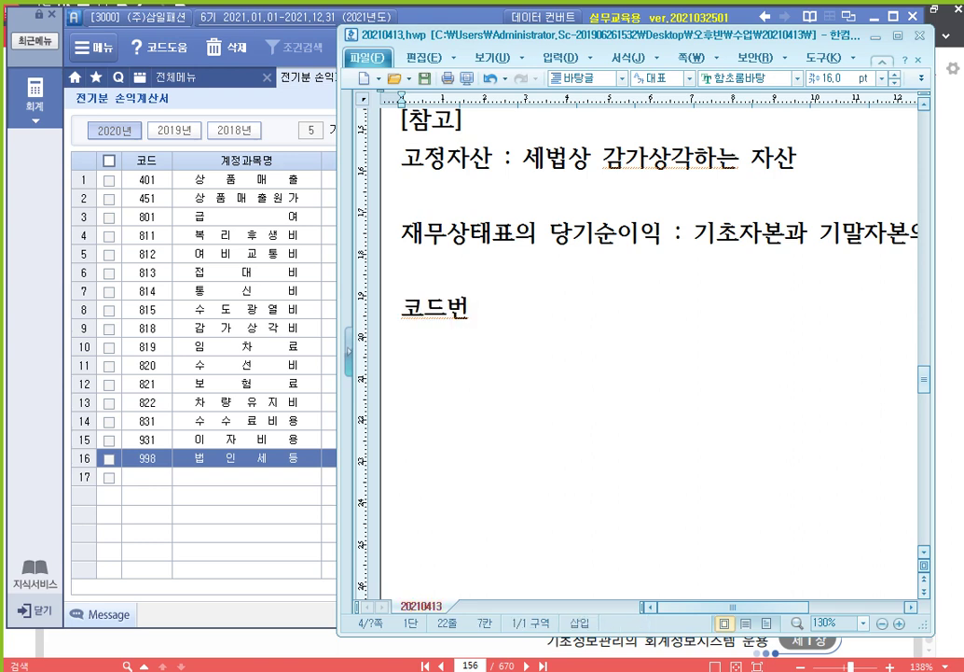
text(호)
key(Return)
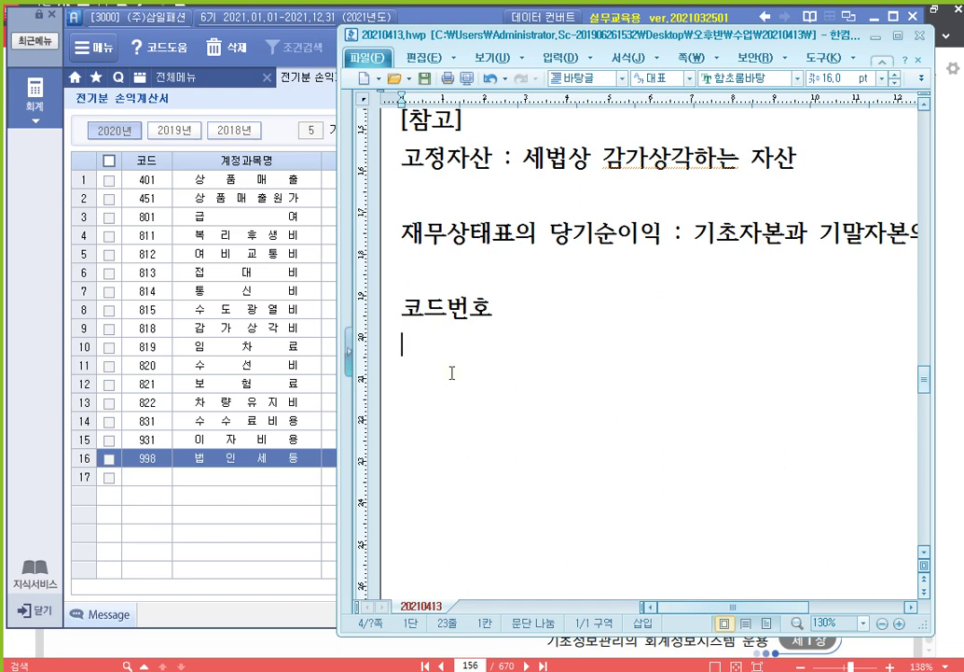
- Write the line "영업수익(매출) : 400번대" under the 코드번호 heading
text(영업수익)
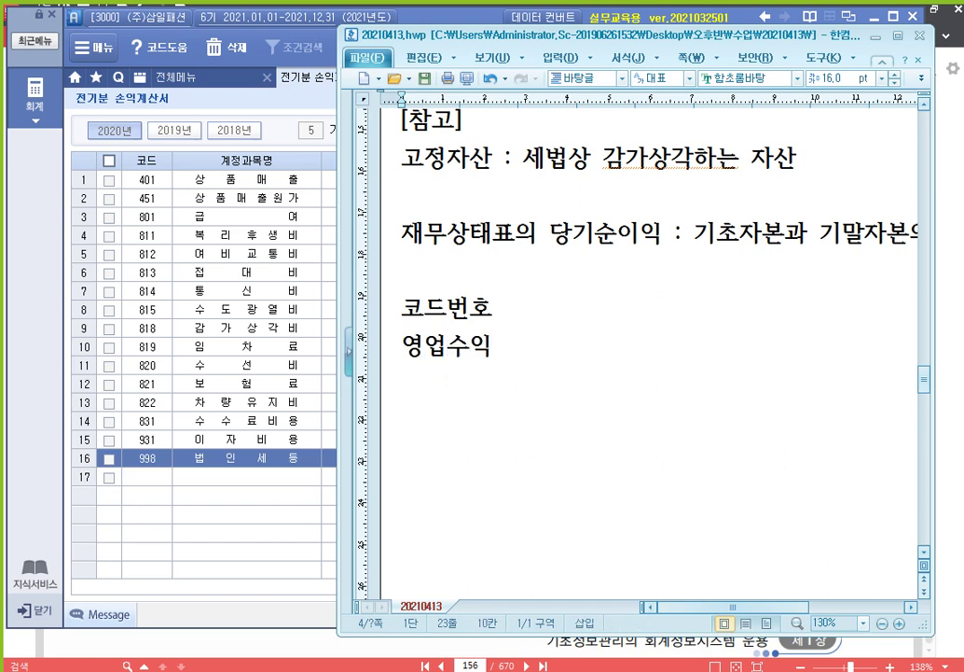
text((매)
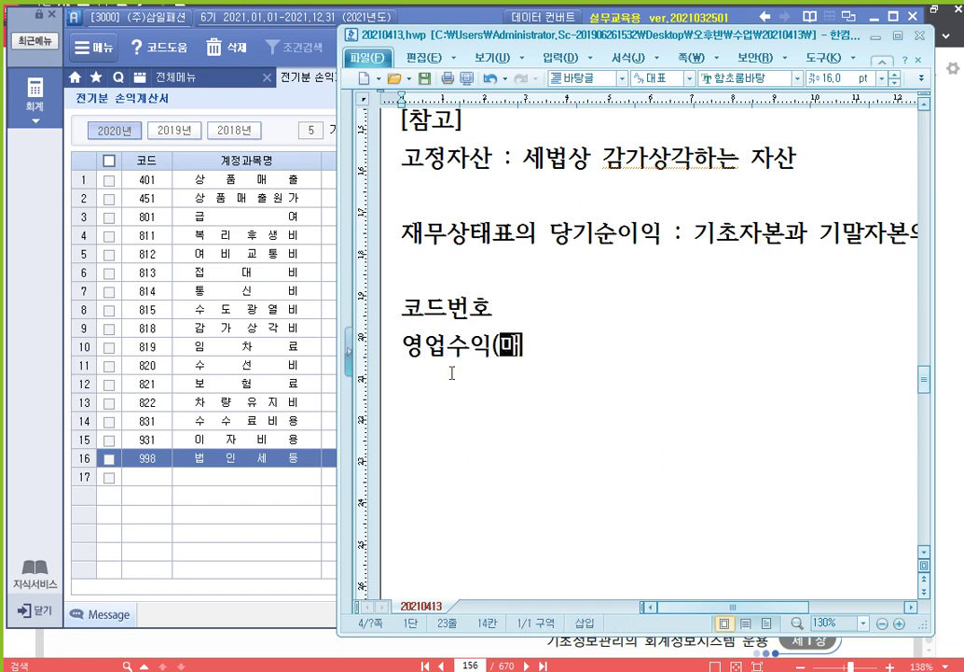
text(출))
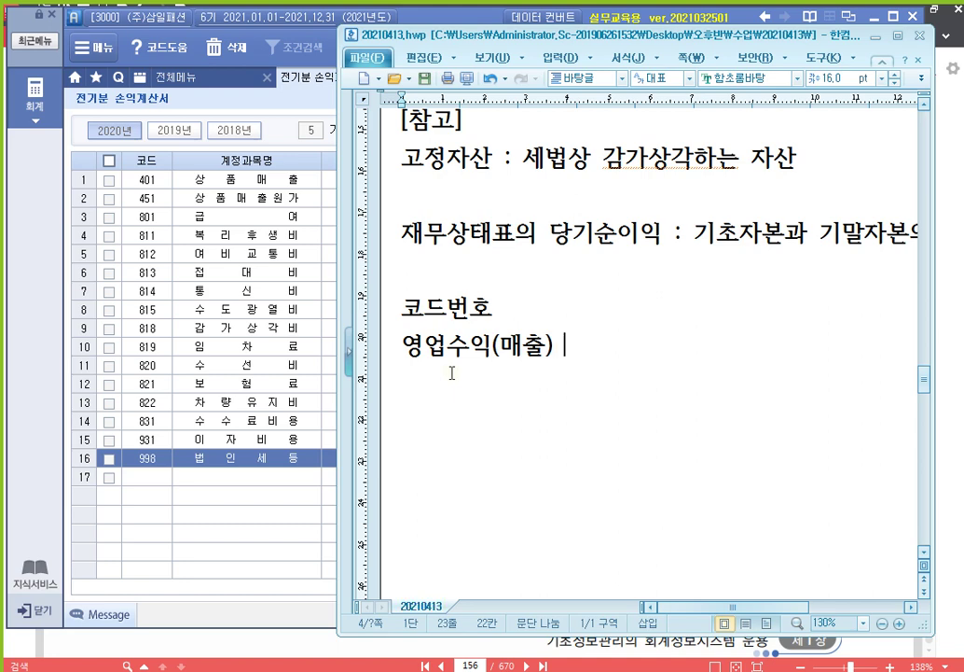
text(: 400)
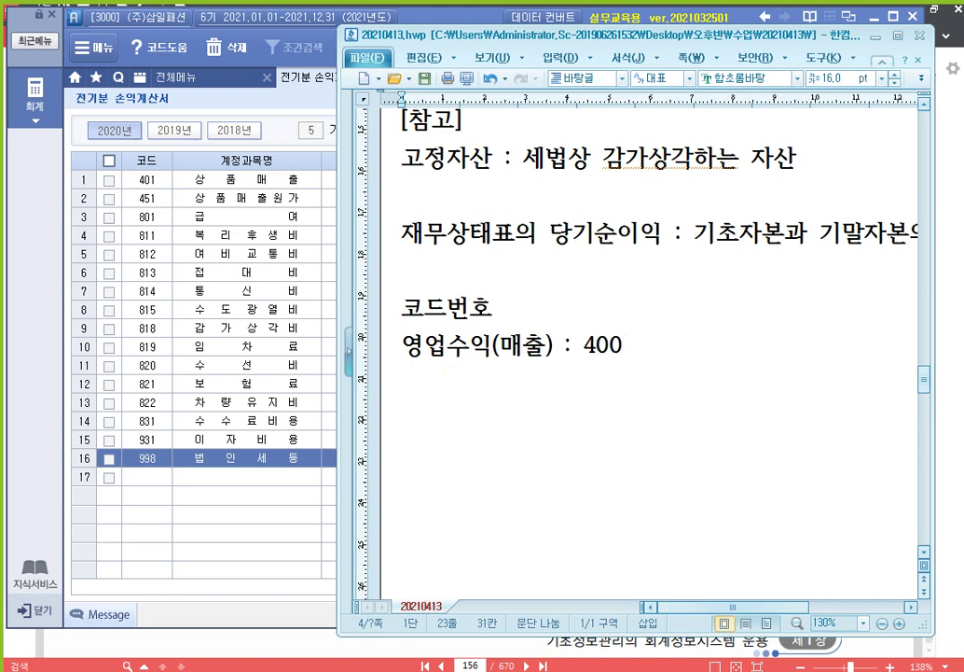
text(번대)
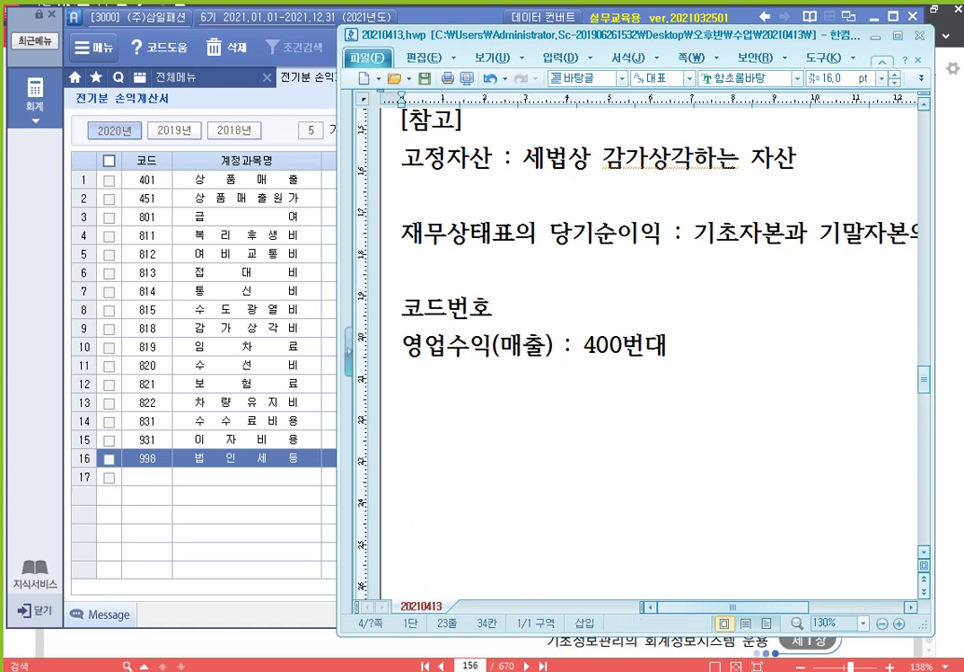
key(Return)
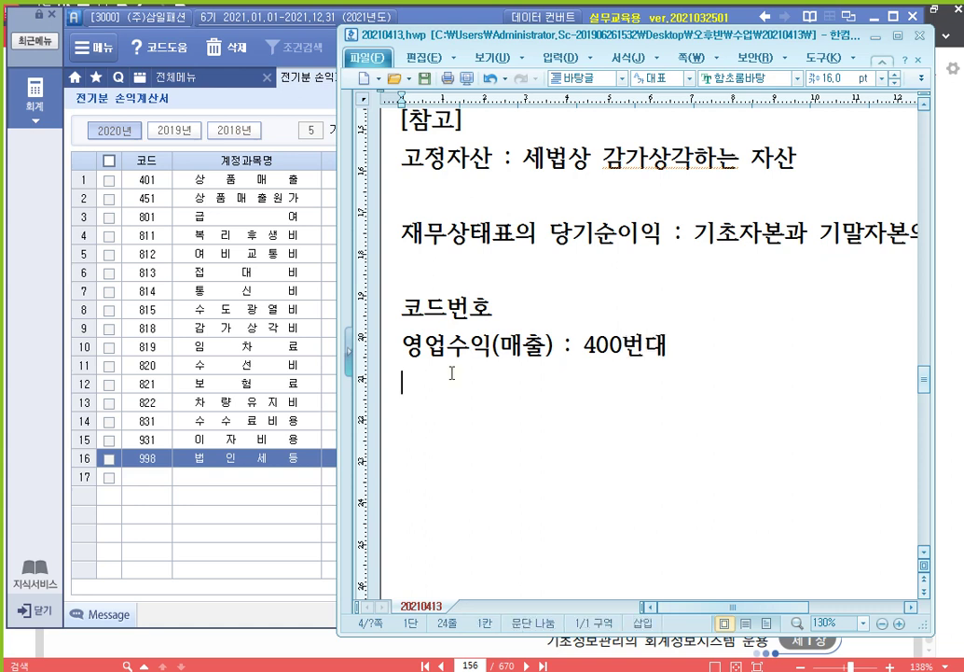
- Add the line "판관비 : 800번대" and point out expense accounts 801 to 831 in the accounting program's list
text(판고)
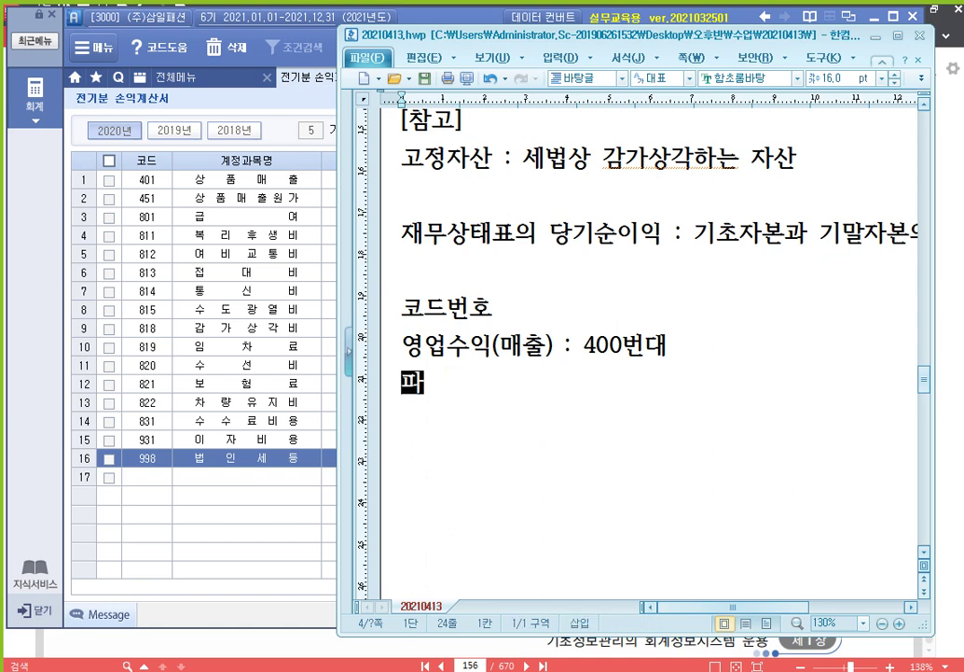
text(관비)
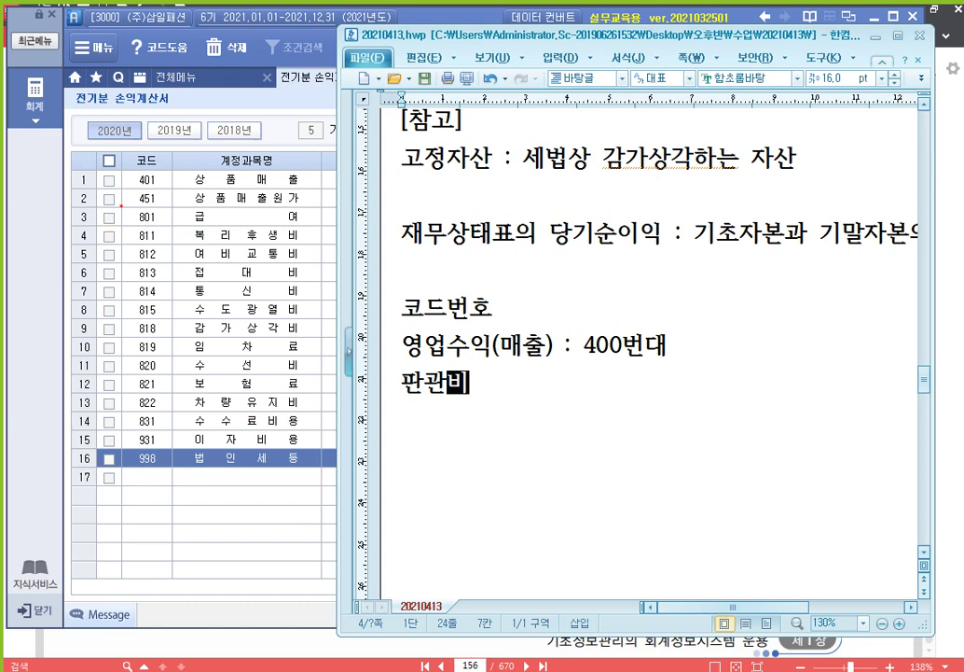
mouse_move(122, 206)
mouse_down()
mouse_move(261, 298)
mouse_move(320, 377)
mouse_move(320, 427)
mouse_up()
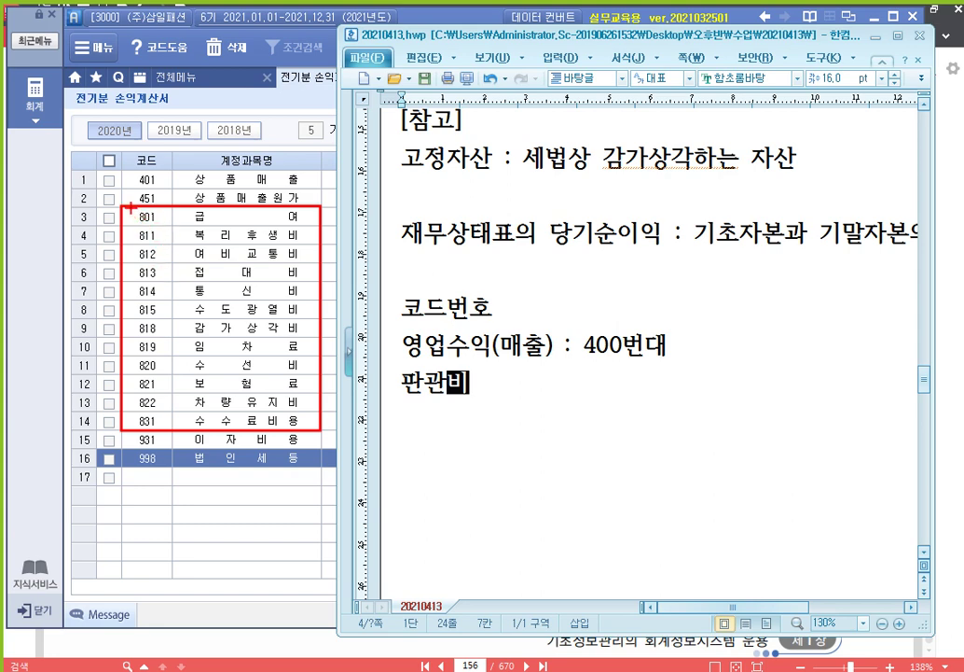
drag(128, 207, 164, 429)
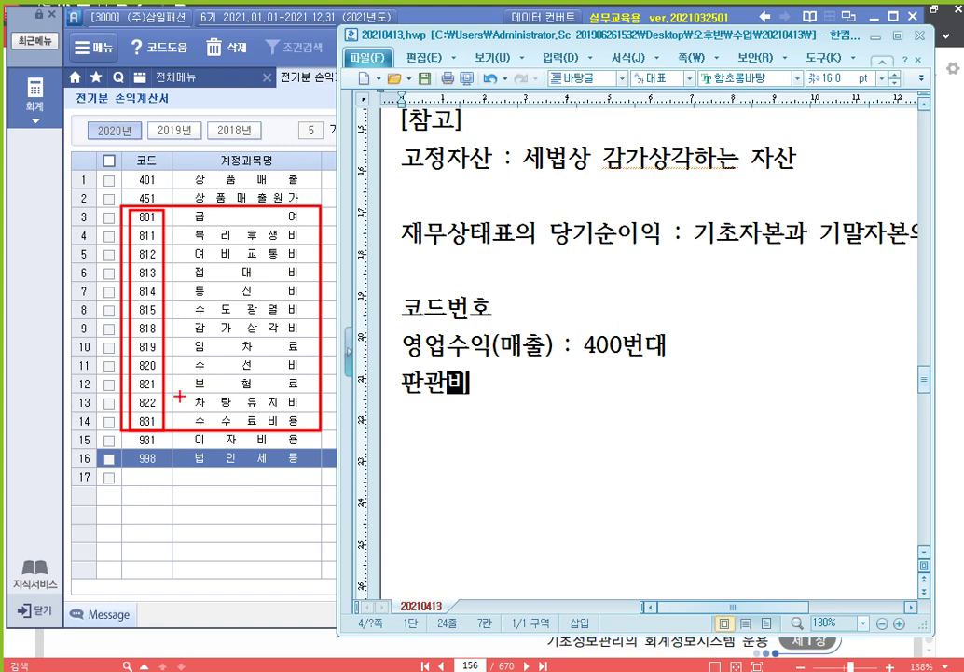
key(Escape)
text(:)
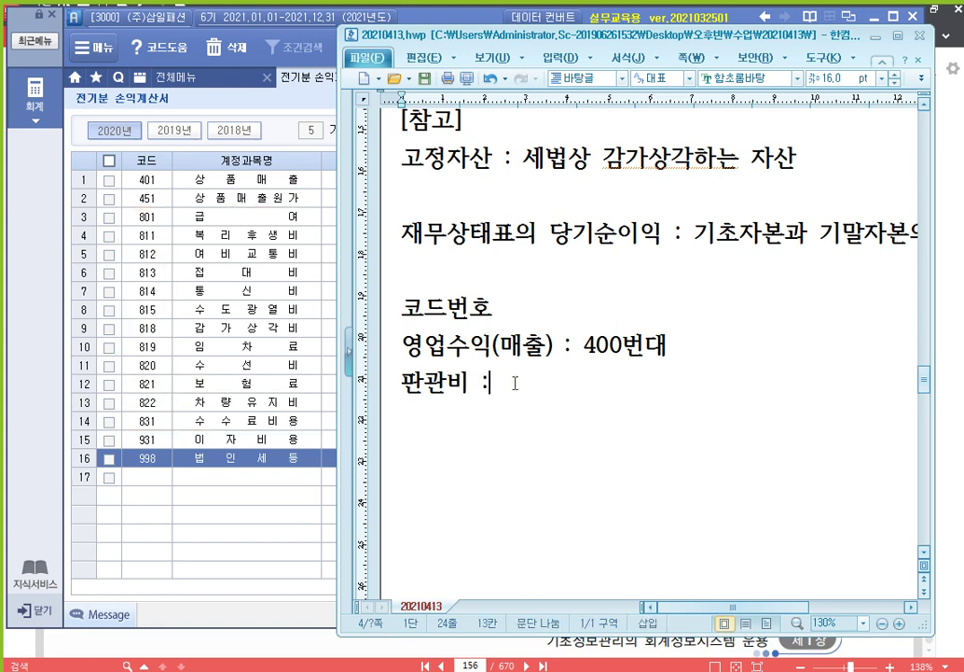
text( 800번대)
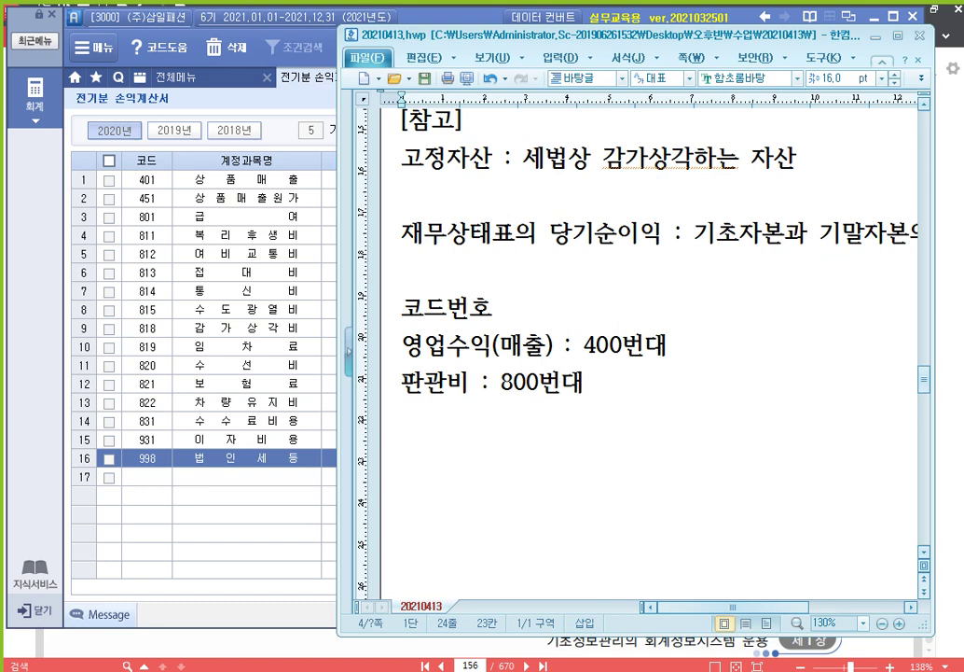
- Expand the term 판관비 in the 800번대 line to 판매관리비
key(Left)
key(Left)
key(Left)
key(Left)
key(Left)
key(Left)
key(Left)
key(Left)
key(Left)
key(Left)
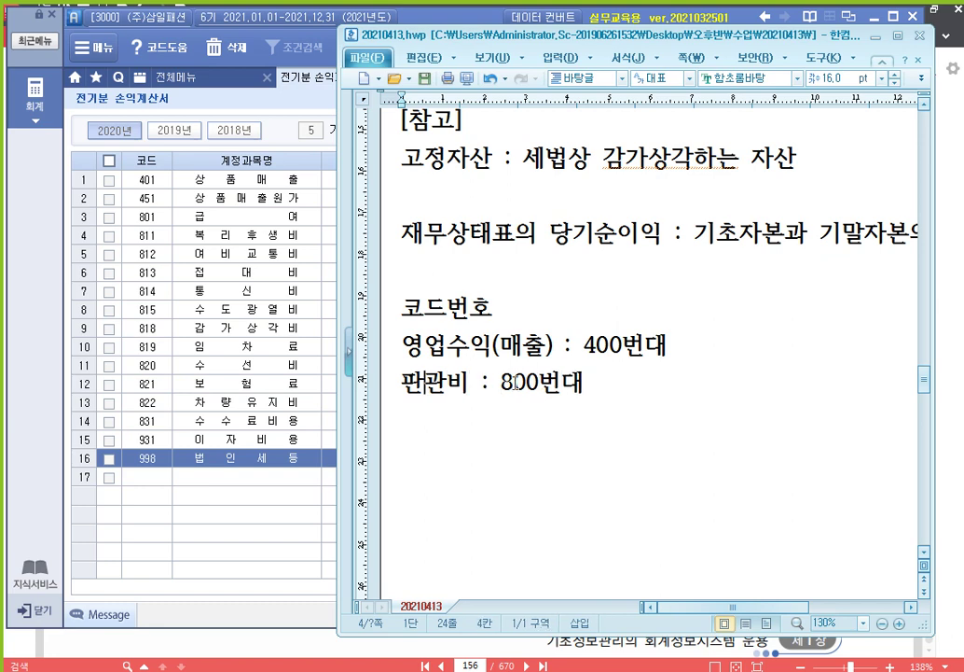
text(매)
key(Right)
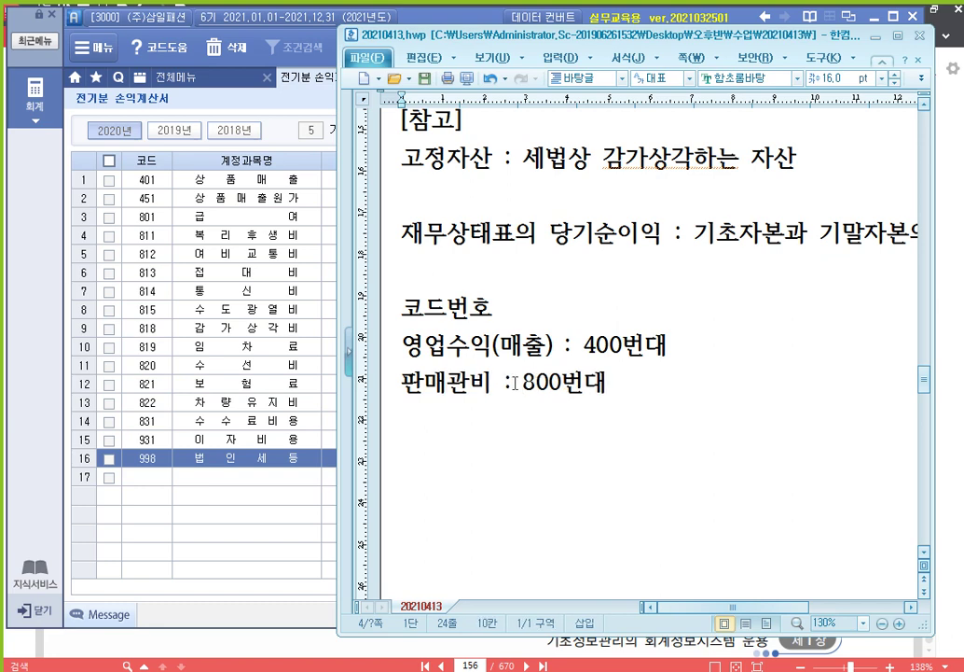
text(리)
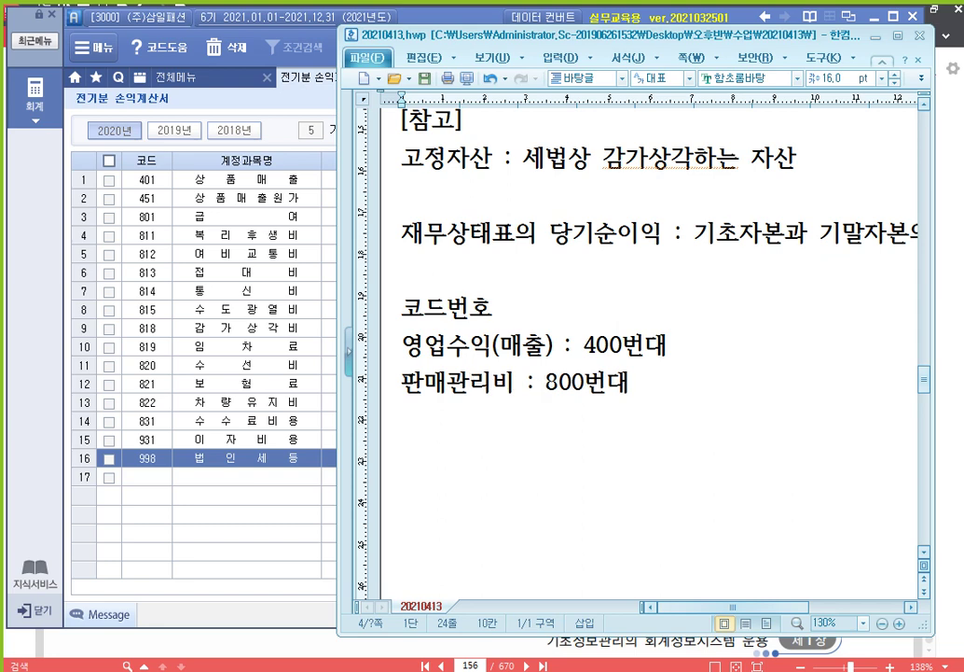
key(shift+Left)
- Add the lines "영업외수익 : 900번대" and "영업외비용 : 900번대" below the 판매관리비 line
key(Return)
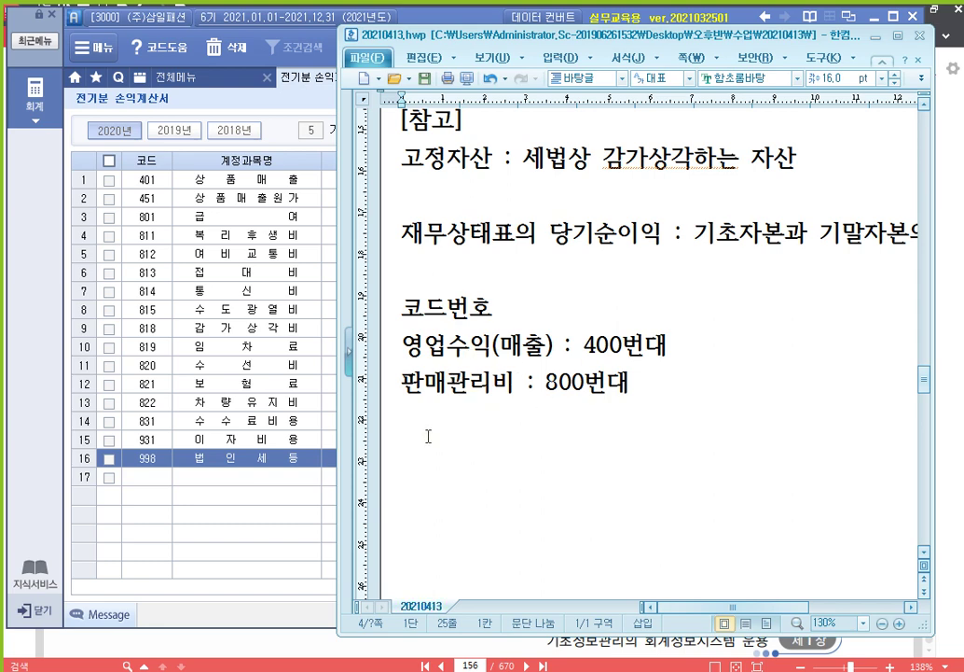
text(영업)
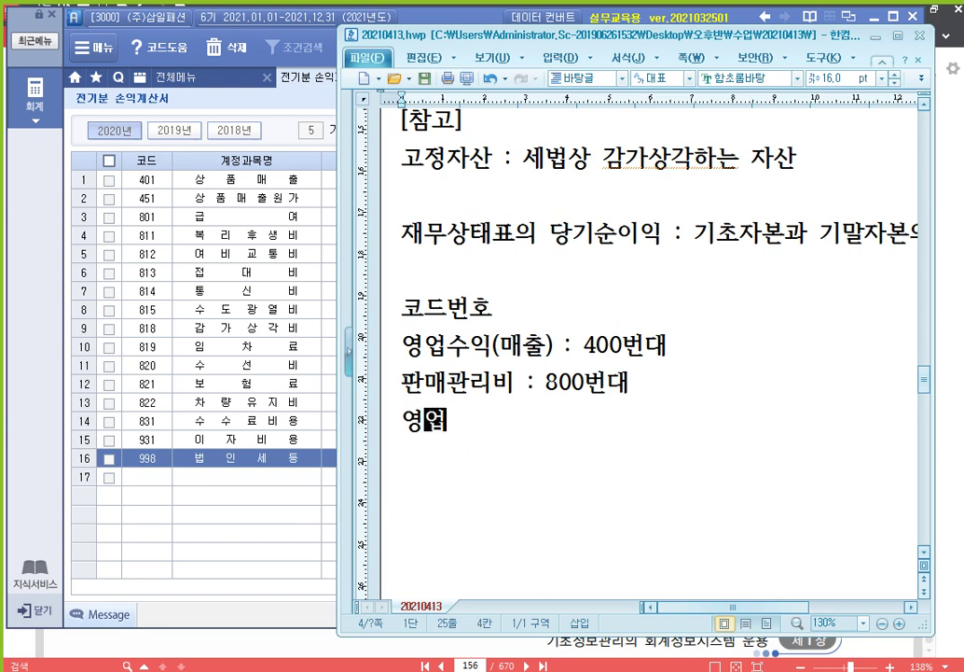
text(외수익)
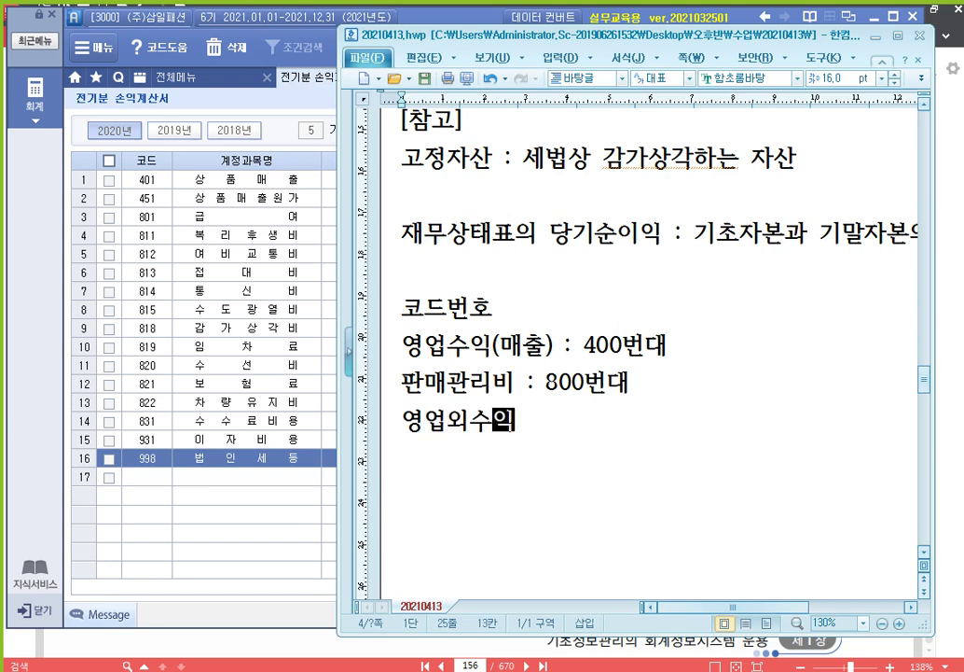
key(Return)
text(영업외비용)
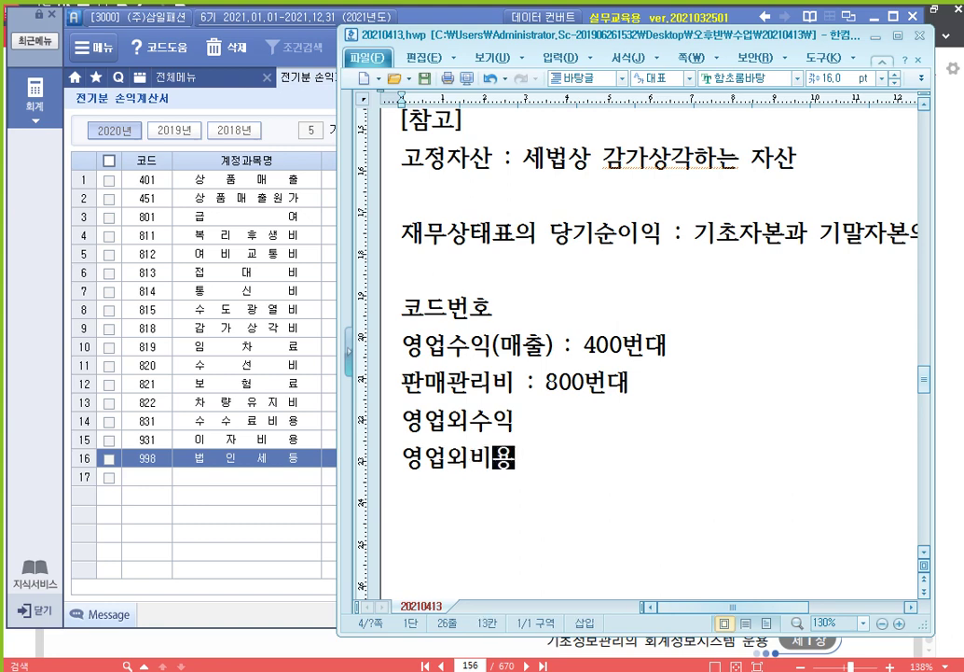
key(Up)
text(:)
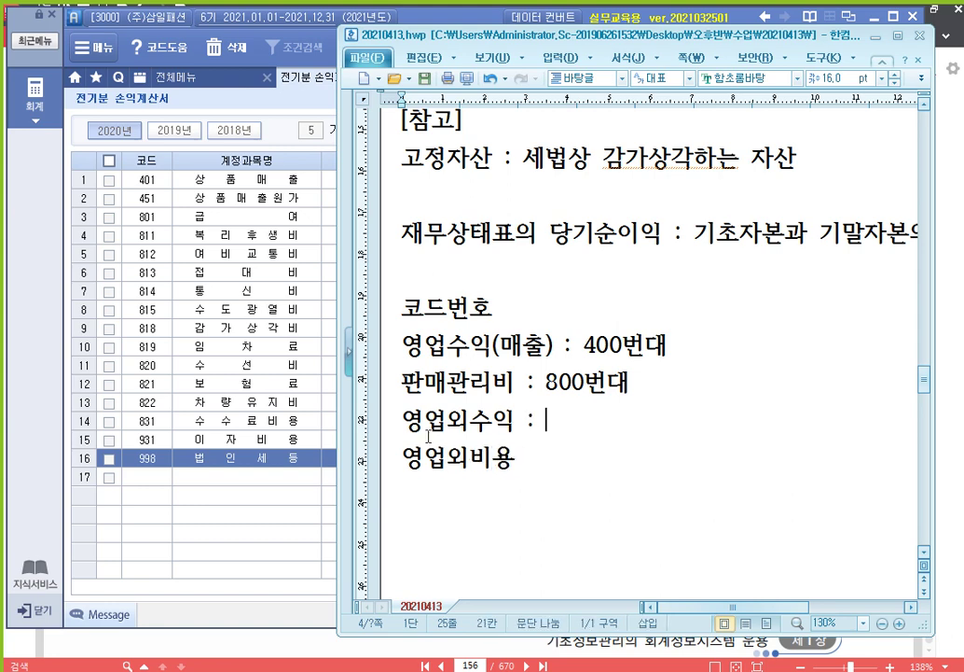
text( 900ㅂ번대)
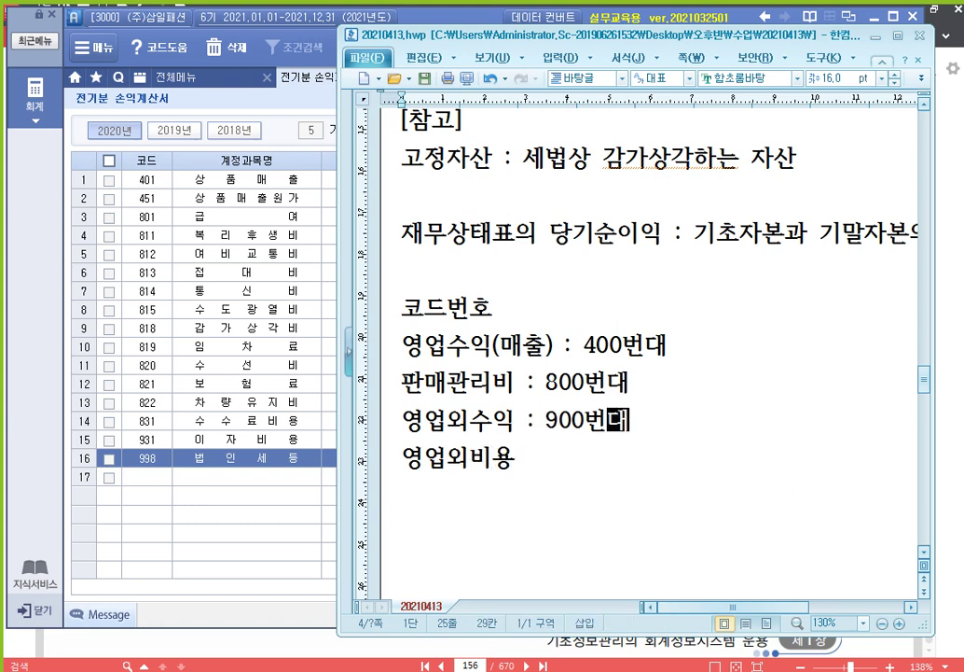
key(Down)
text(: 900번대)
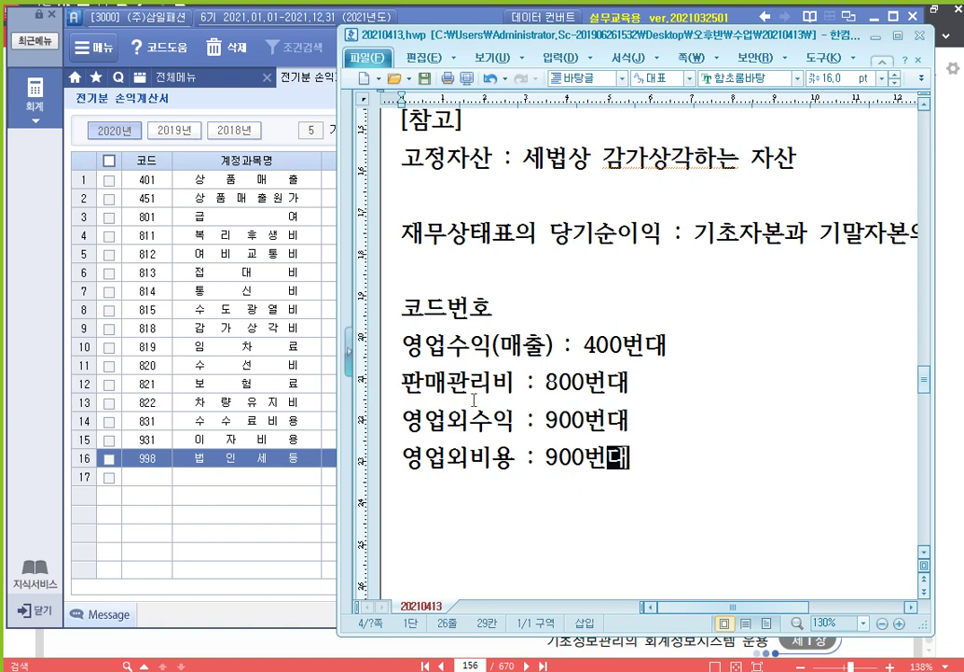
- Open 일반전표입력 in the accounting program and start a debit (차변) line dated January 1, 2021
click(215, 445)
click(357, 632)
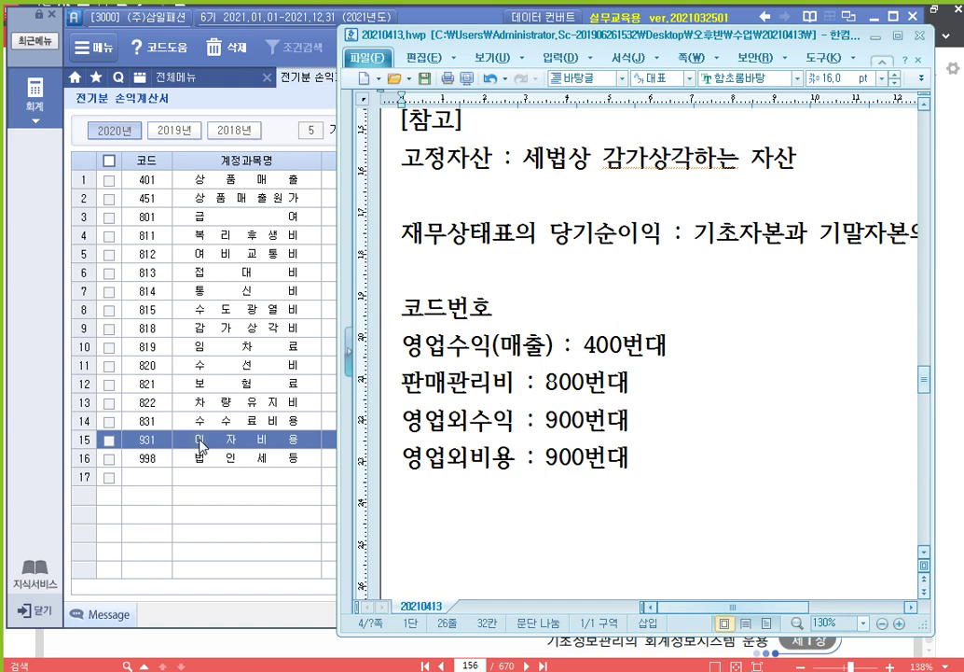
click(208, 89)
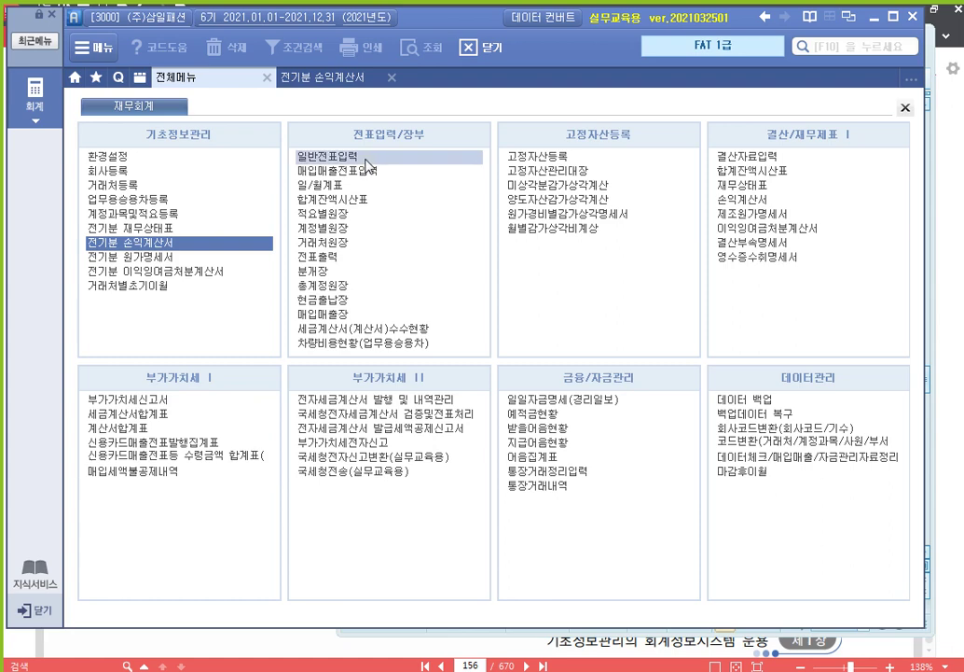
click(367, 159)
text(1)
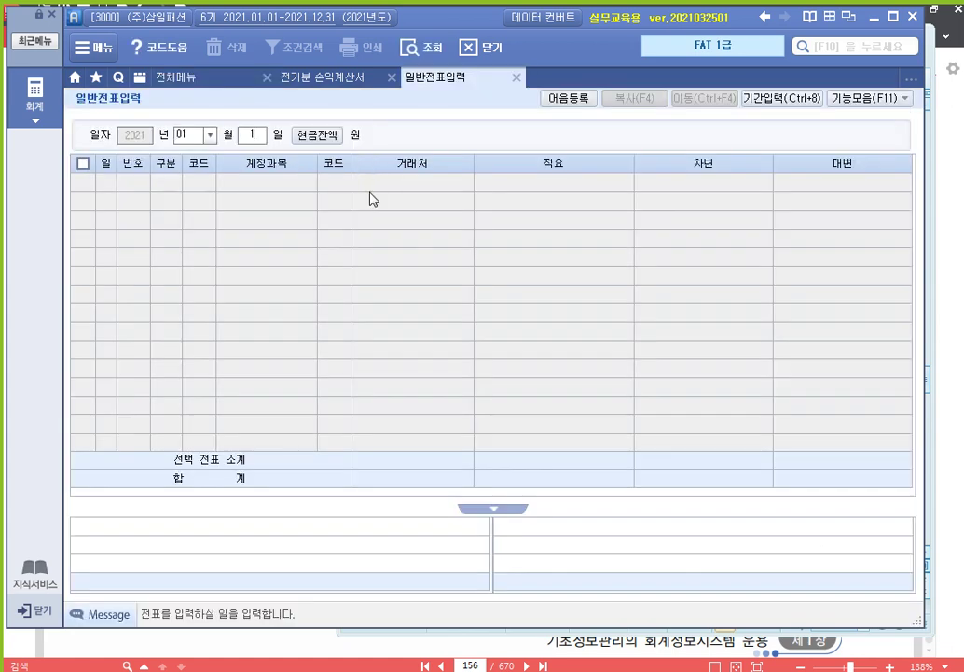
key(Return)
text(3)
key(Return)
- Try filling the debit line's account code by searching 수수료 and 수수, and dismiss the account list without choosing another code
text(수수료)
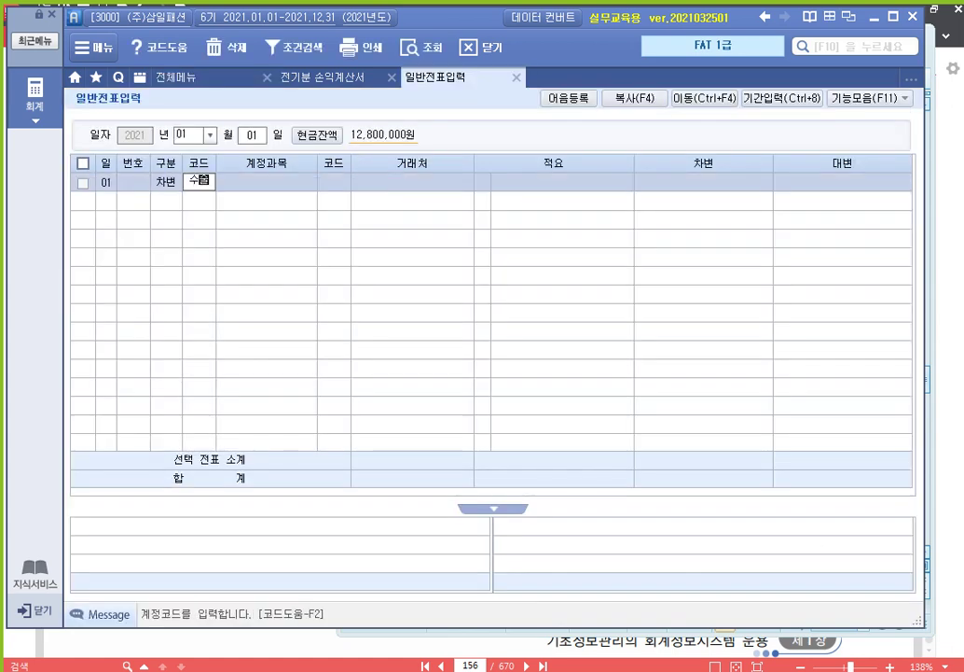
key(Return)
click(194, 182)
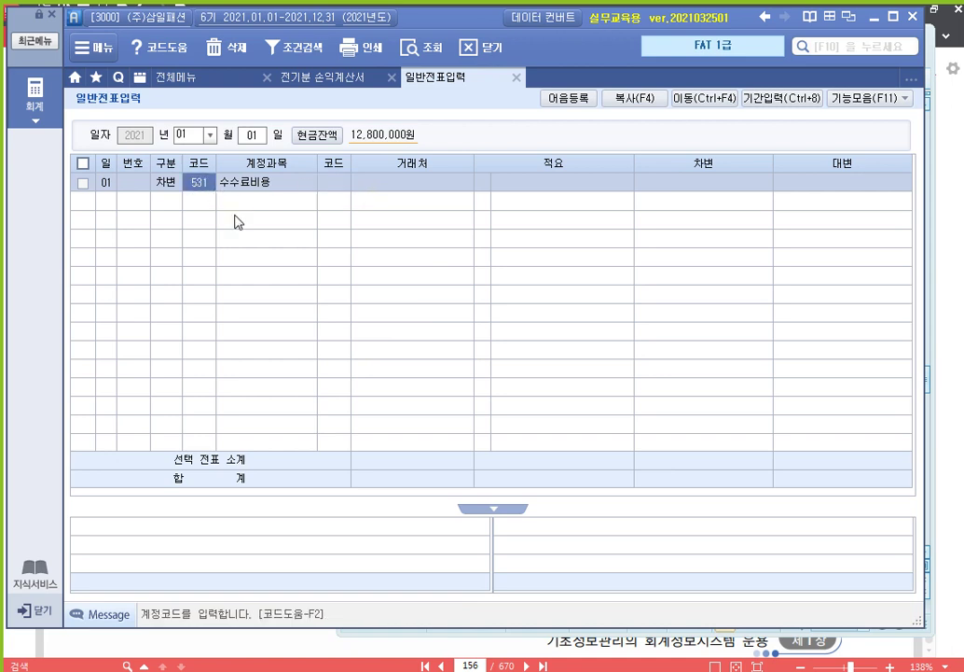
text(수수)
key(Return)
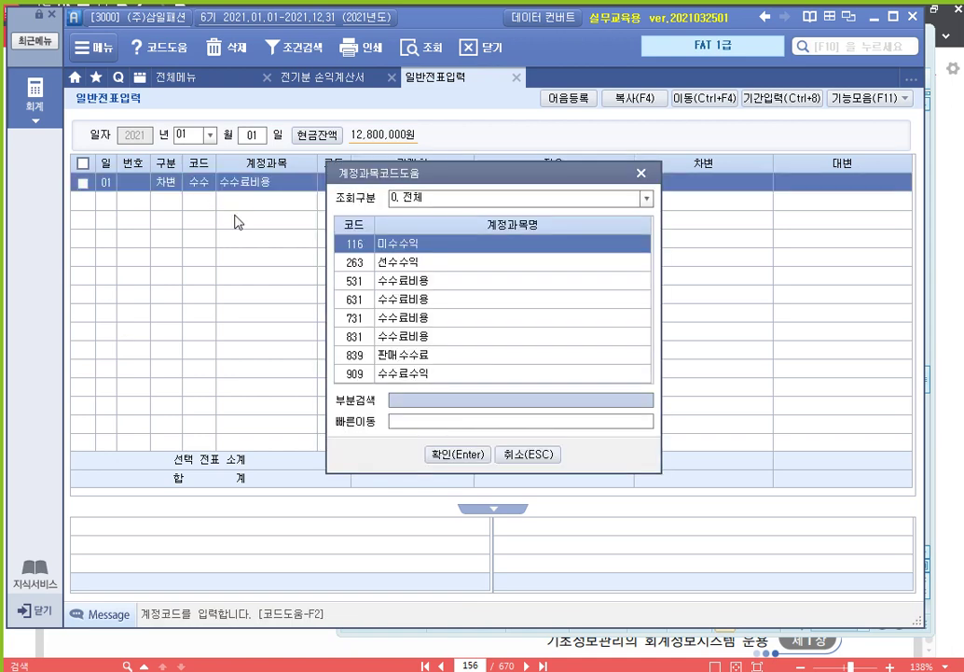
key(Escape)
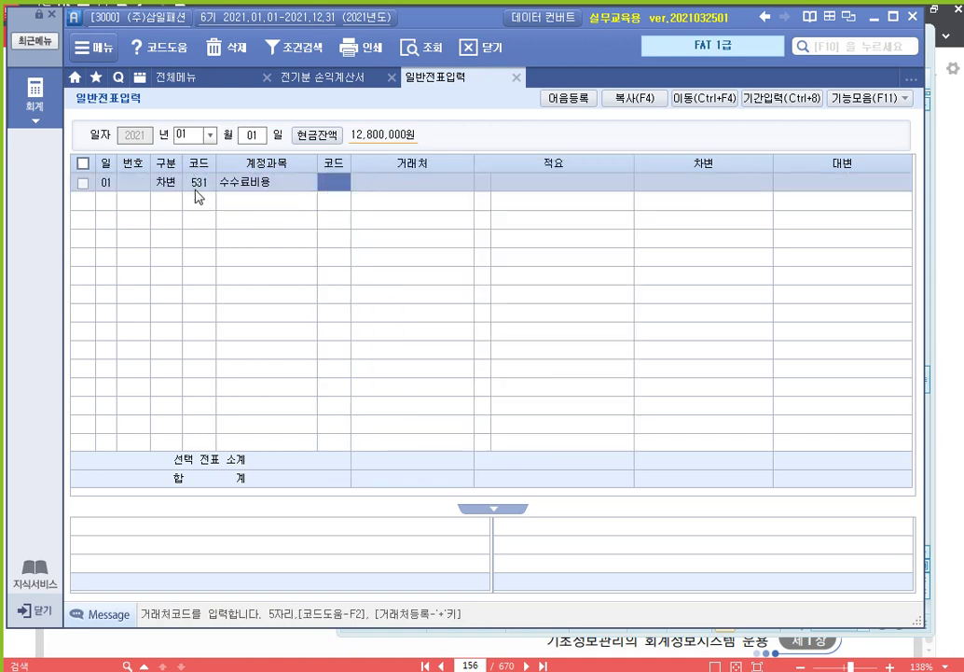
- Search the account code help for 수수료 and compare the 수수료비용 entries 531, 631, 731 and 831
click(195, 189)
key(F2)
text(수수료)
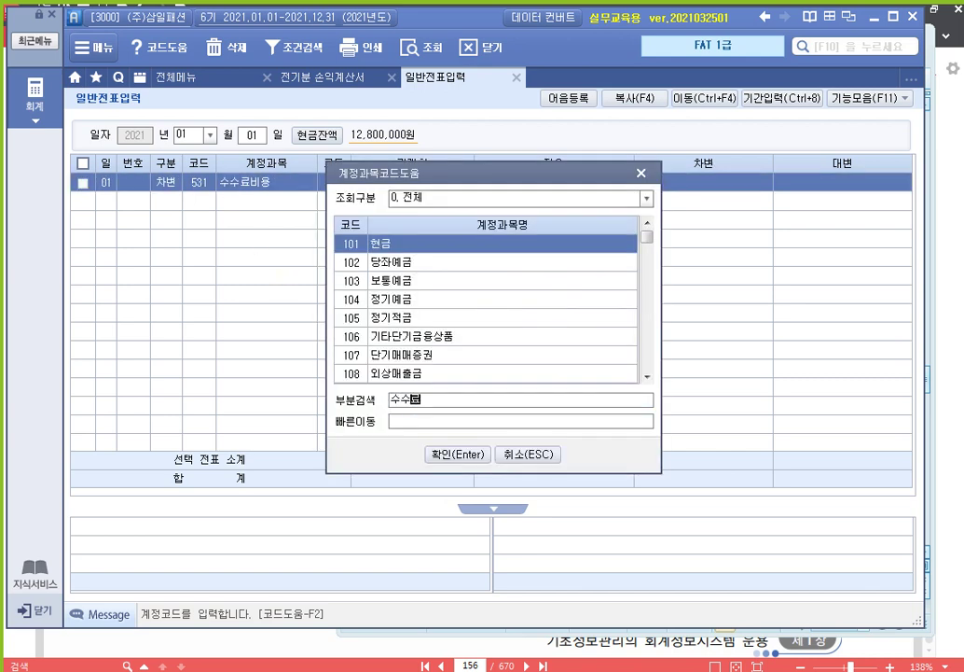
key(Return)
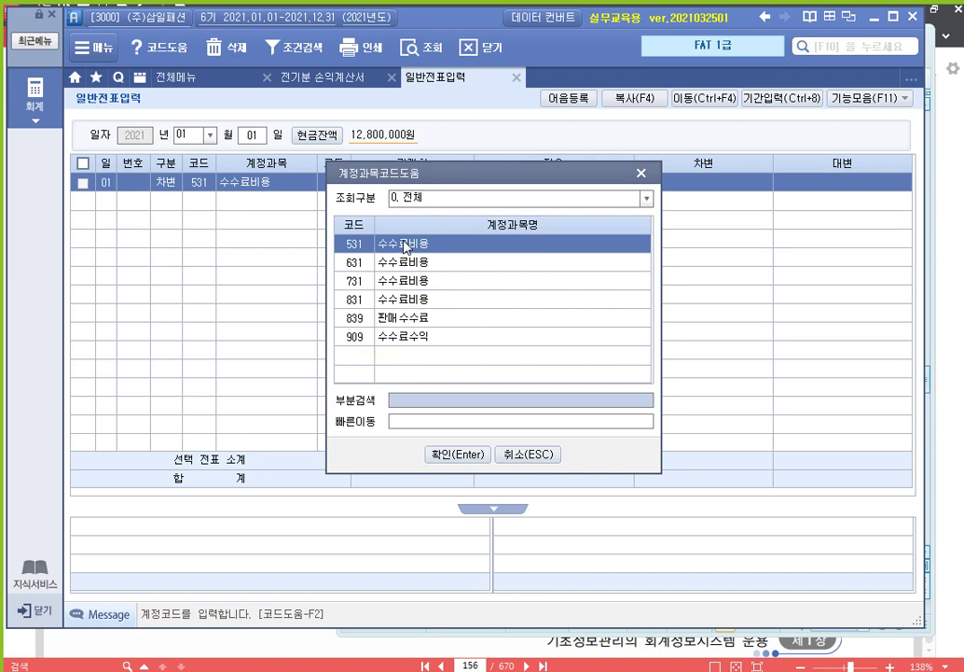
click(376, 265)
click(373, 282)
click(384, 301)
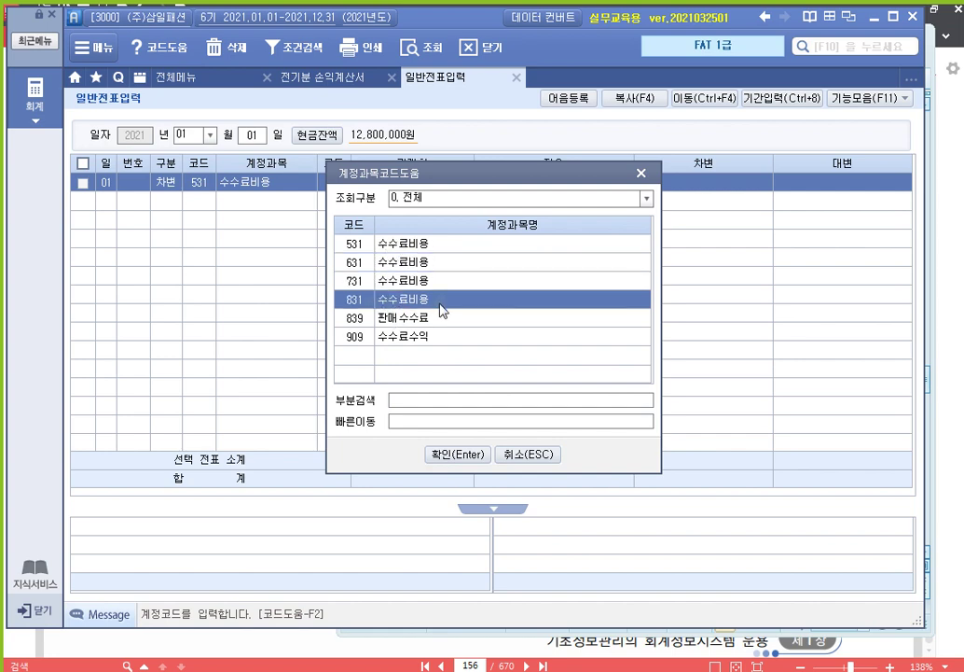
click(386, 245)
click(395, 300)
- Switch to the Hangul notes and point out the 판매관리비 800번대 and 영업외수익 900번대 lines
click(311, 670)
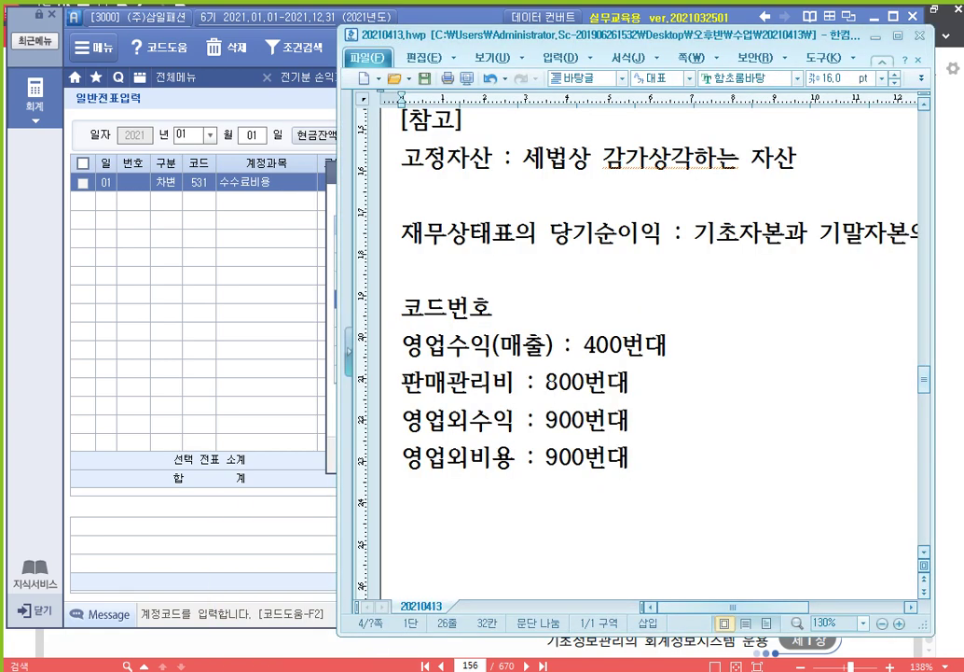
click(578, 386)
click(576, 419)
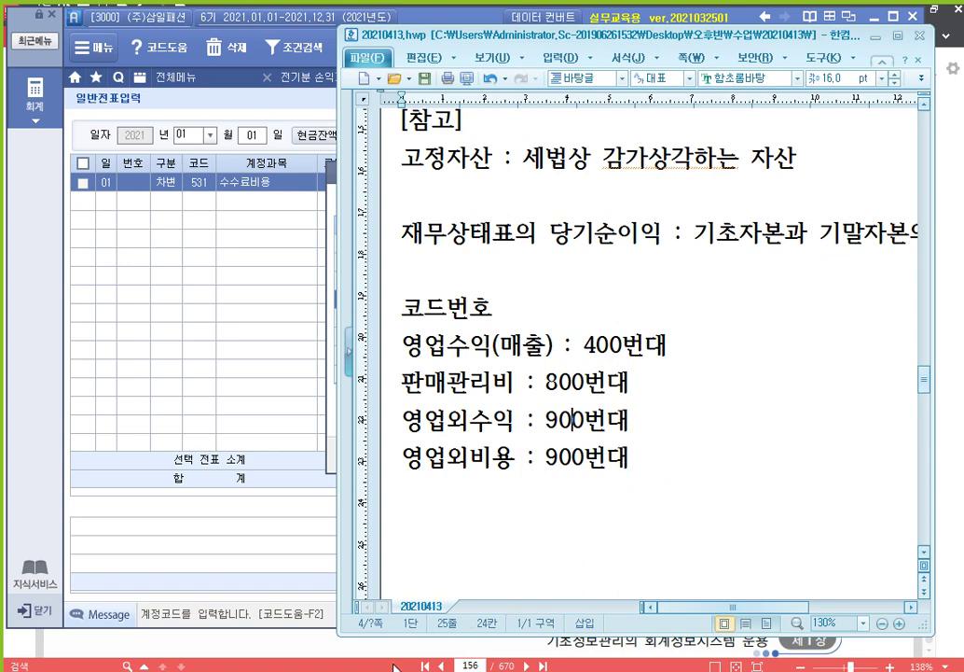
- Return to the accounting program, cancel the account code help and close 일반전표입력 with its entry incomplete
key(alt+Tab)
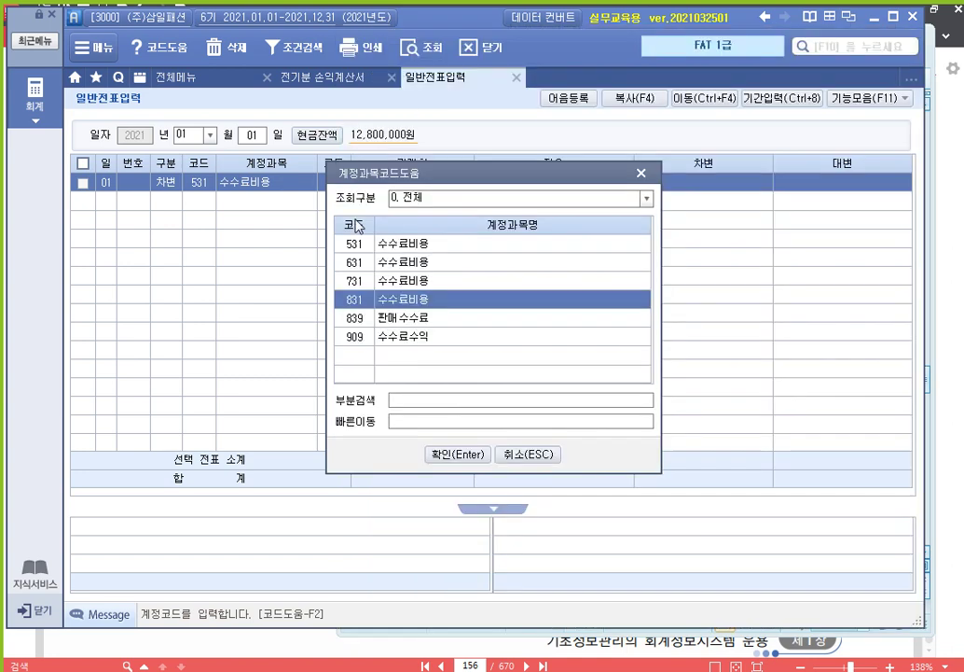
click(550, 451)
click(516, 77)
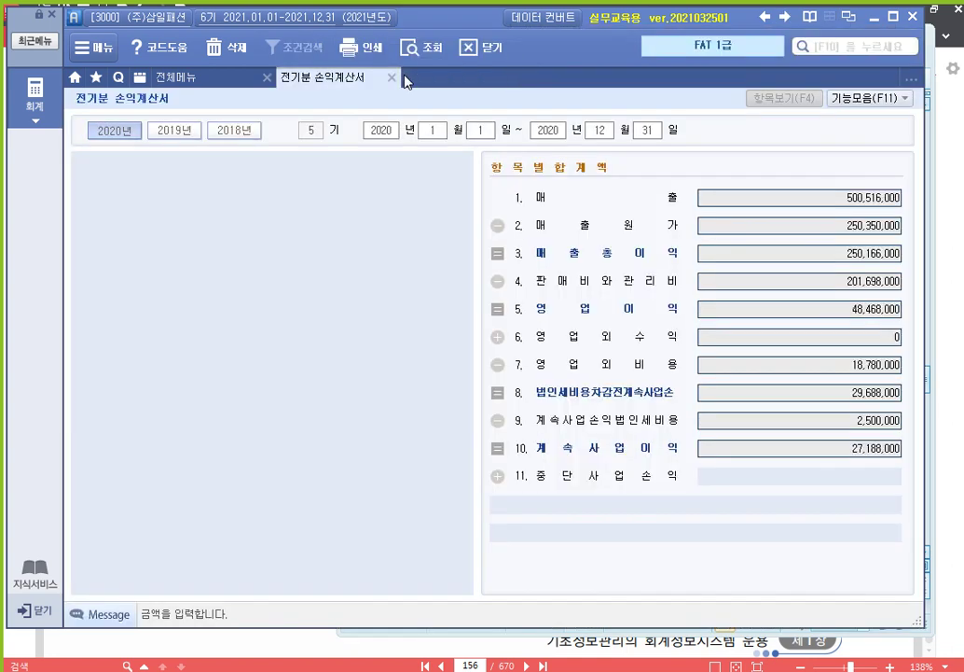
- Open 계정과목및적요등록 and list the 판매/관리비(80100~90099) and 제조원가(50100~60099) accounts
click(187, 77)
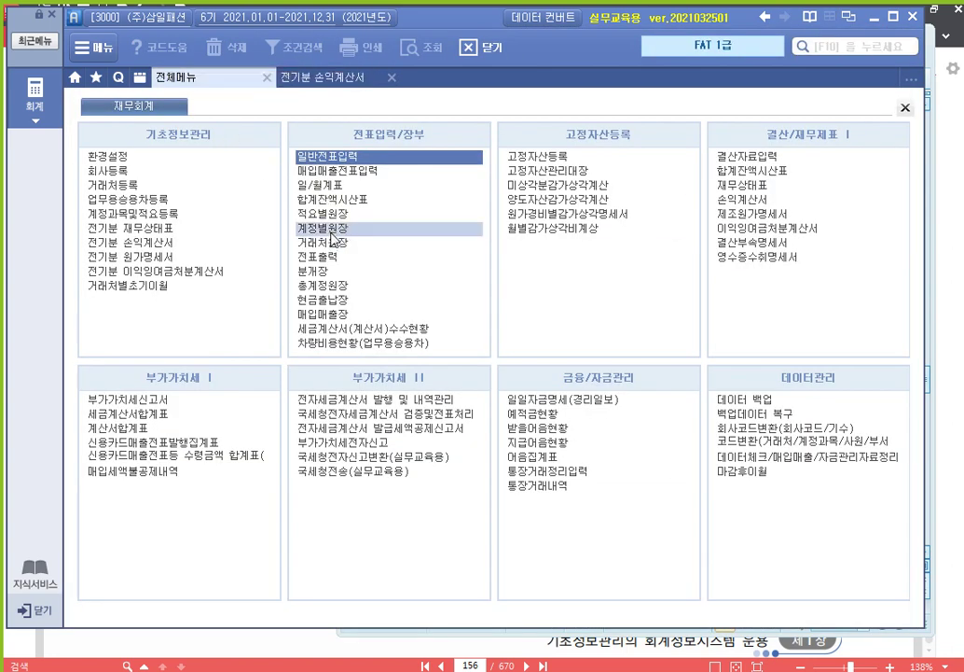
click(140, 213)
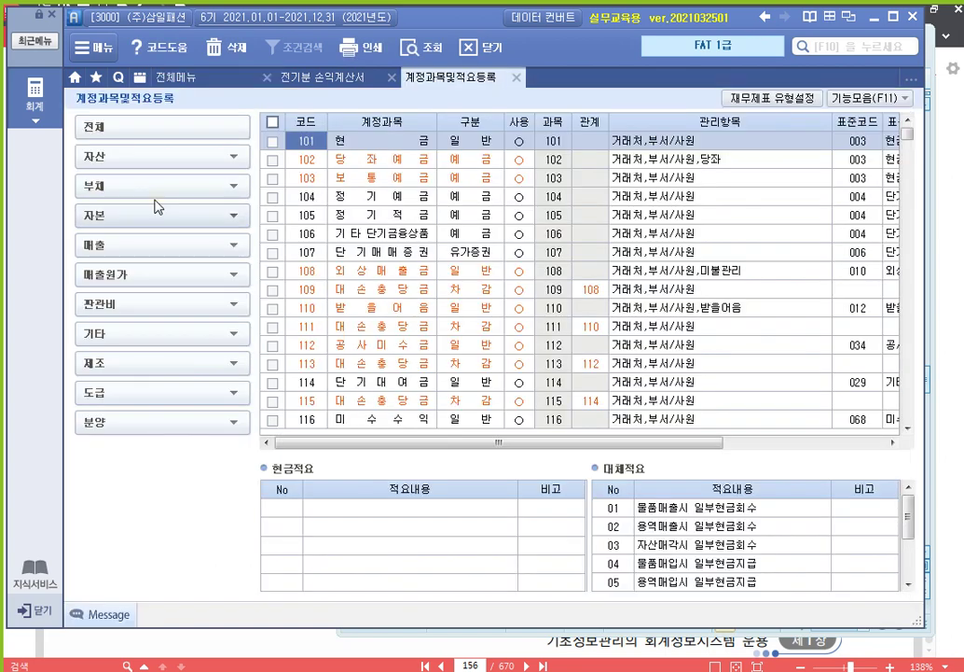
click(233, 308)
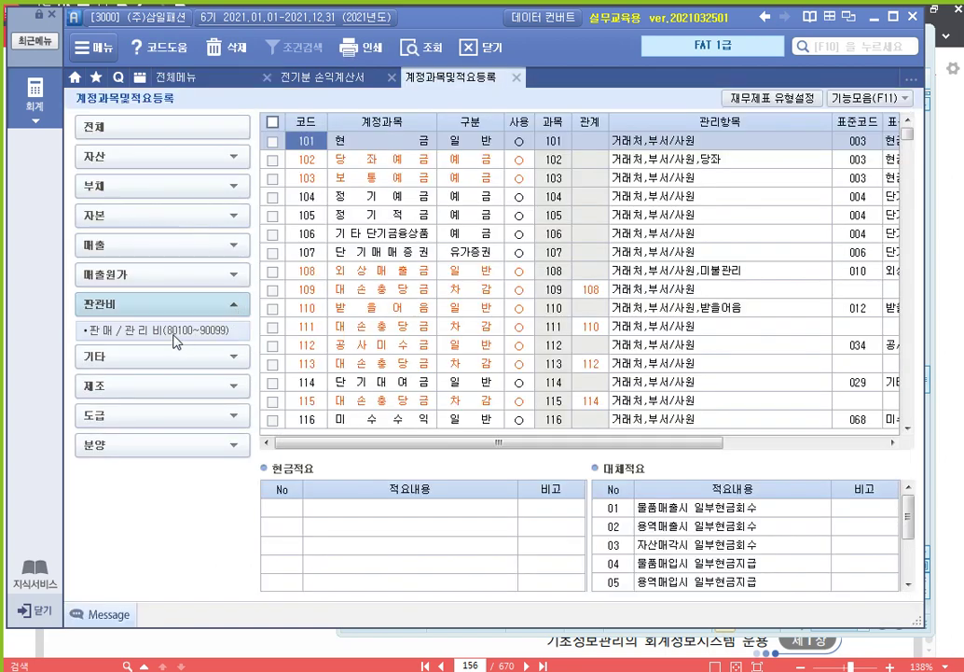
click(180, 338)
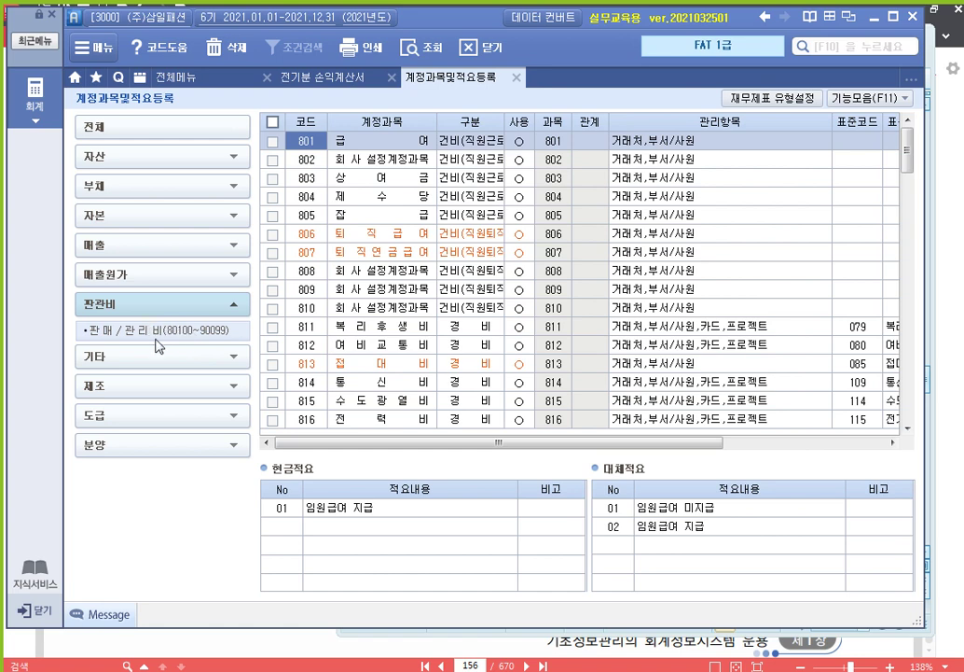
click(235, 387)
click(186, 392)
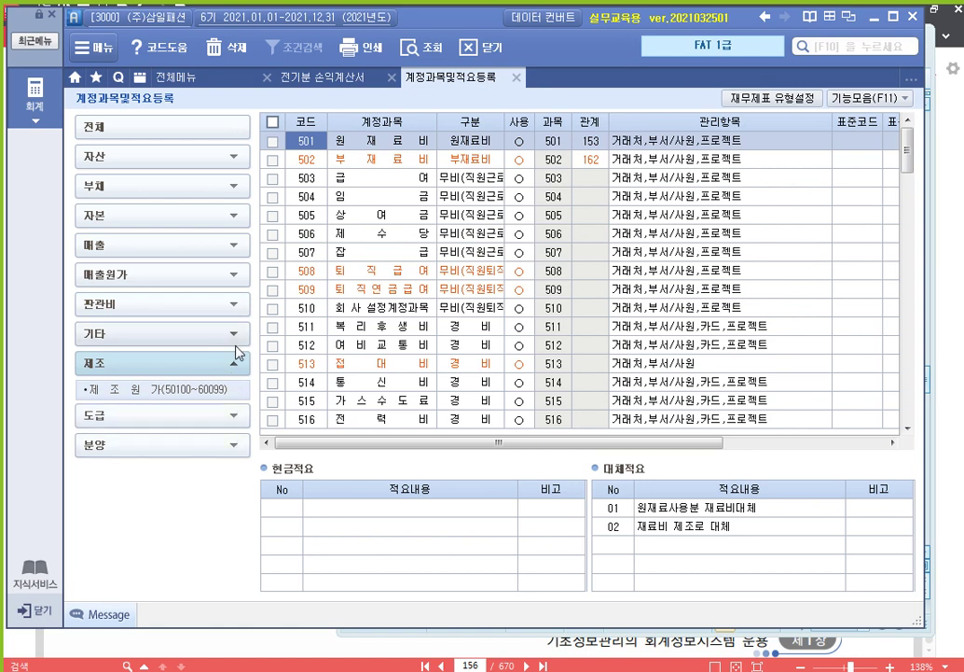
- List the 영업외수익(90100~93099) and 영업외비용(93100~96099) accounts under 기타, and return to 전기분 손익계산서
click(235, 337)
click(186, 362)
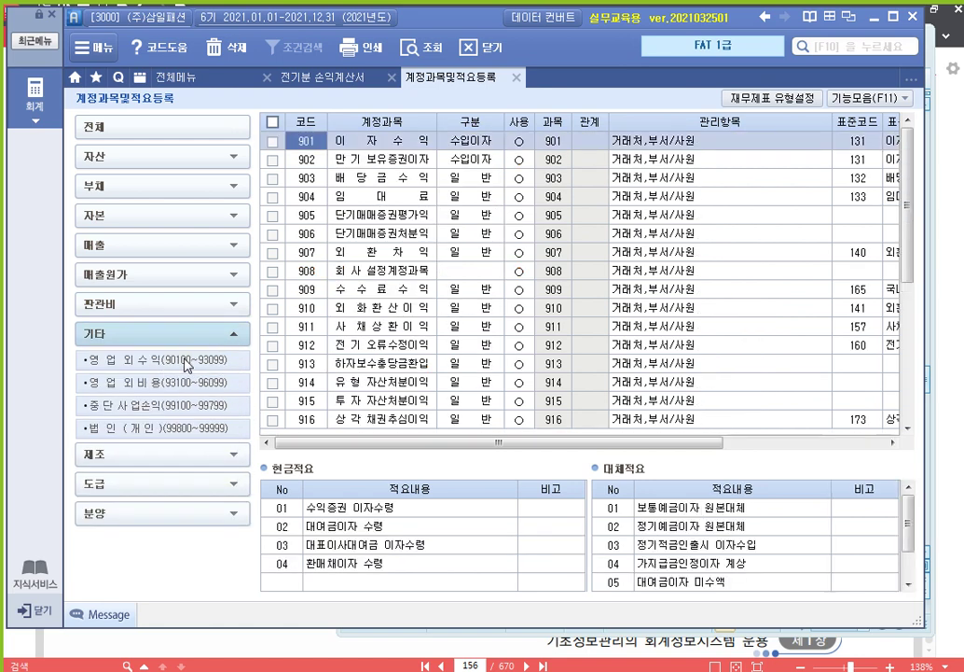
click(179, 386)
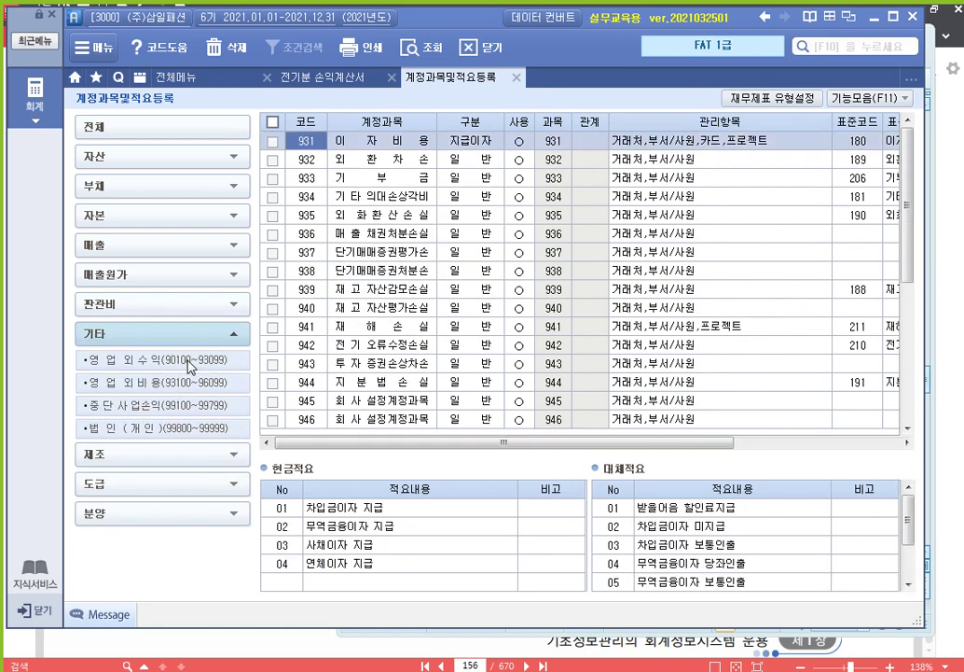
click(189, 363)
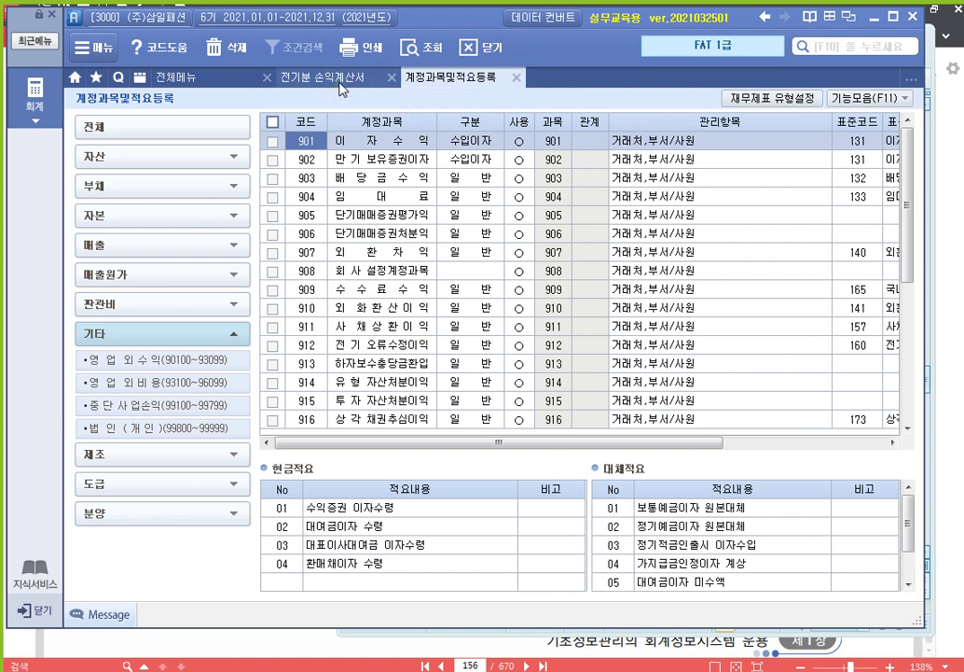
click(305, 77)
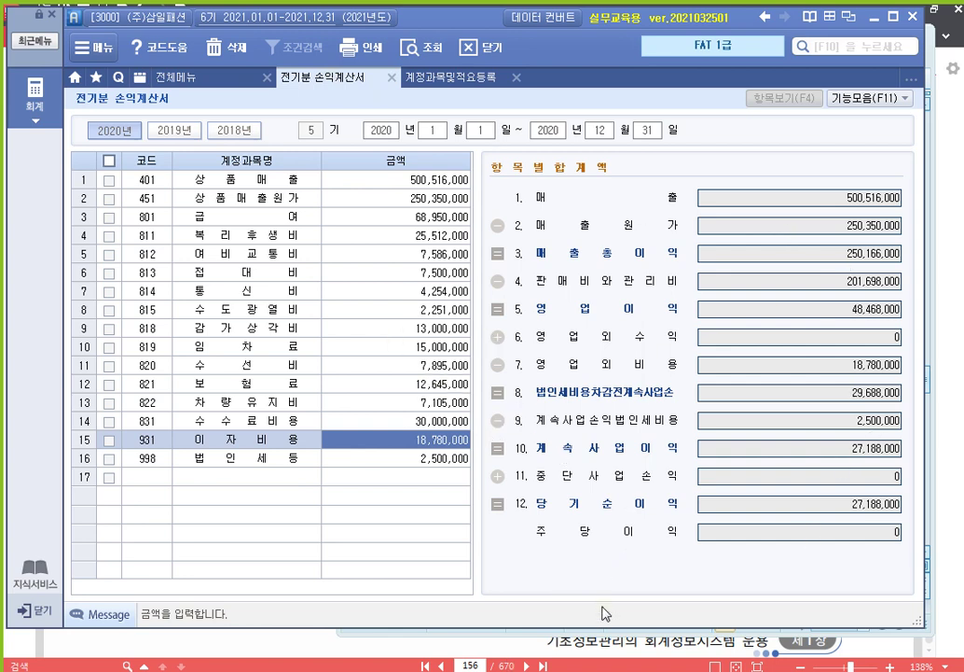
- Switch to the PDF textbook and examine the 전기분 이익잉여금처분계산서 exercise and its table on page 158
click(539, 645)
scroll(616, 219, down, 15)
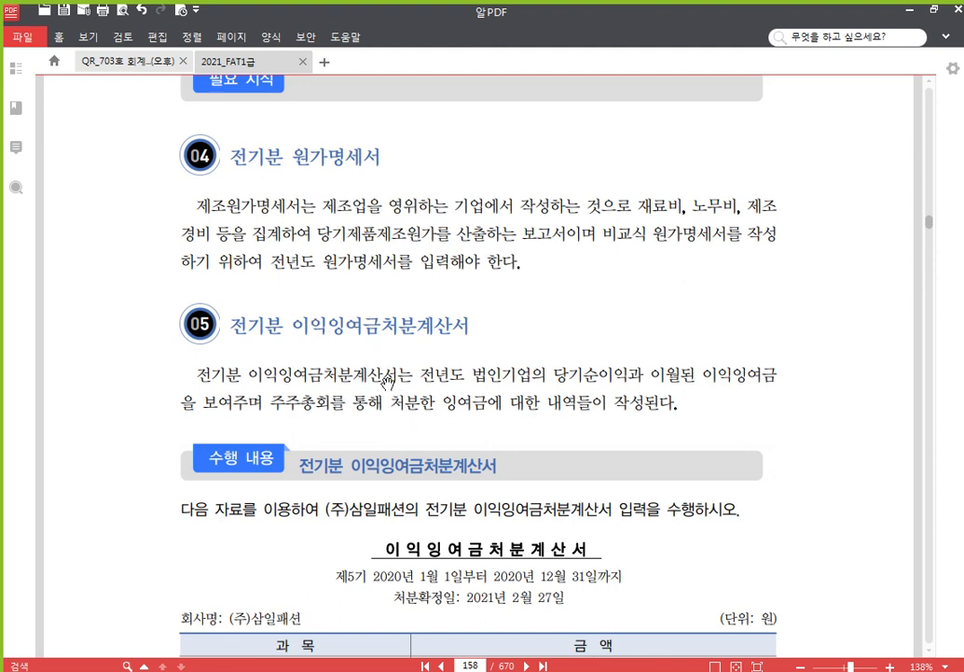
scroll(471, 318, down, 3)
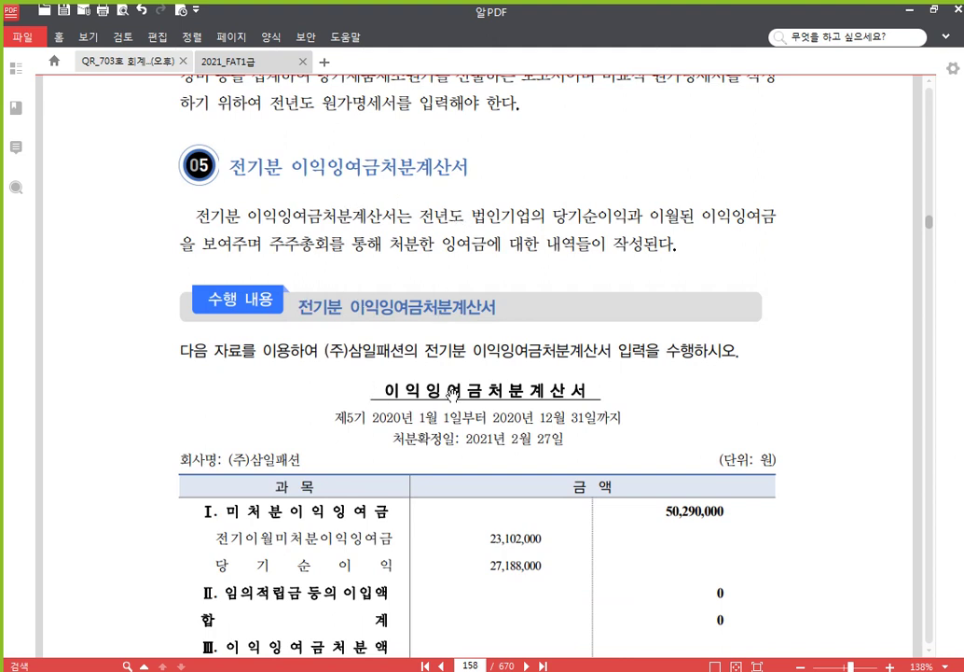
scroll(279, 326, down, 2)
drag(299, 317, 295, 291)
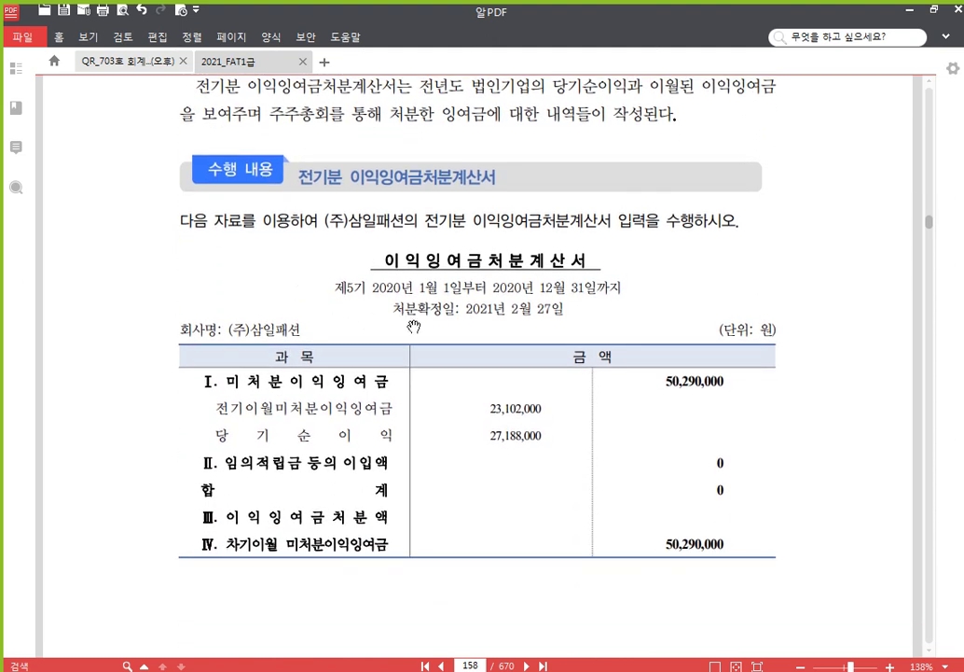
drag(433, 336, 433, 313)
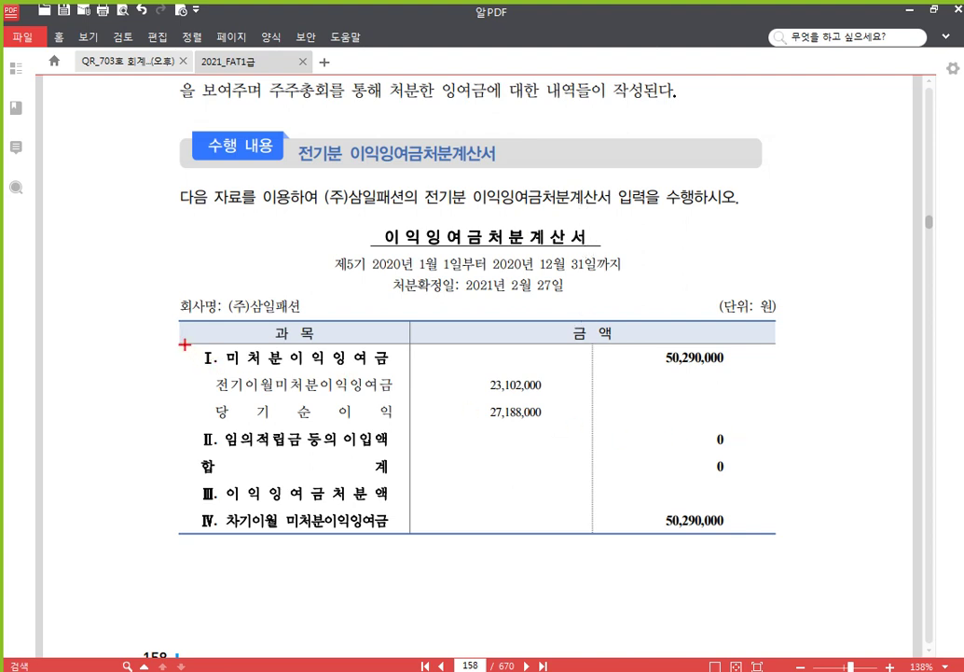
- Box section Ⅰ of the table in red labelled 2020년 and sections Ⅱ to Ⅳ labelled 2021년, and clear the markings
drag(184, 347, 760, 428)
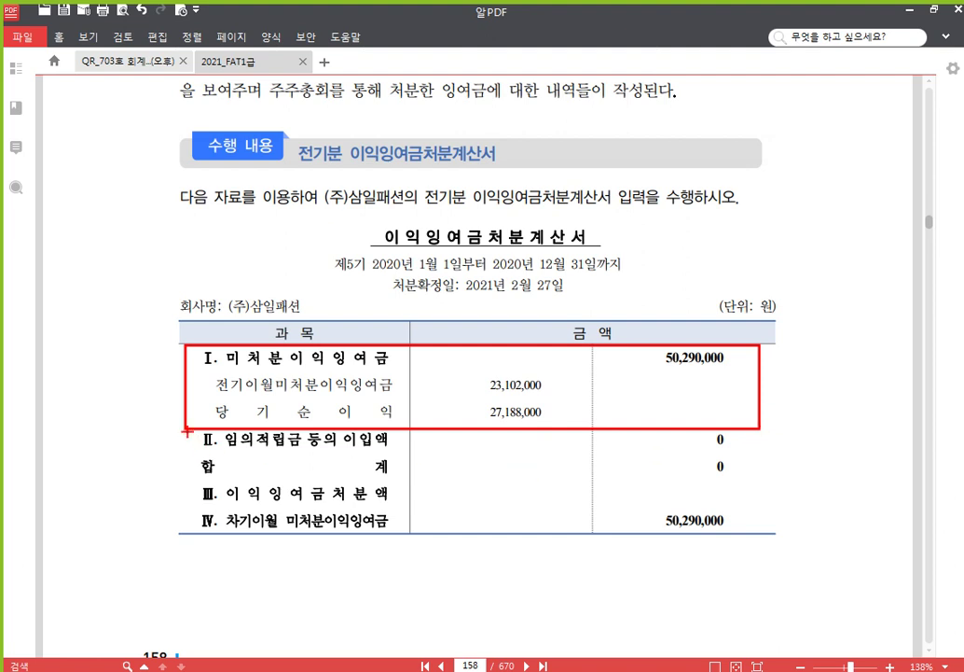
mouse_move(187, 431)
mouse_down()
mouse_move(219, 472)
mouse_move(482, 518)
mouse_move(760, 536)
mouse_up()
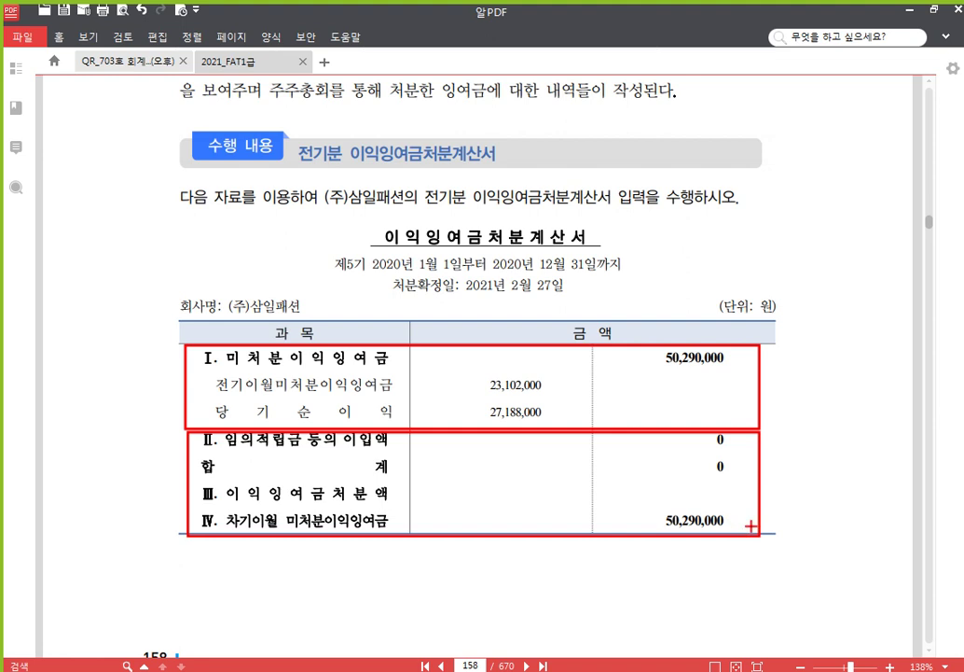
click(784, 378)
text(2020)
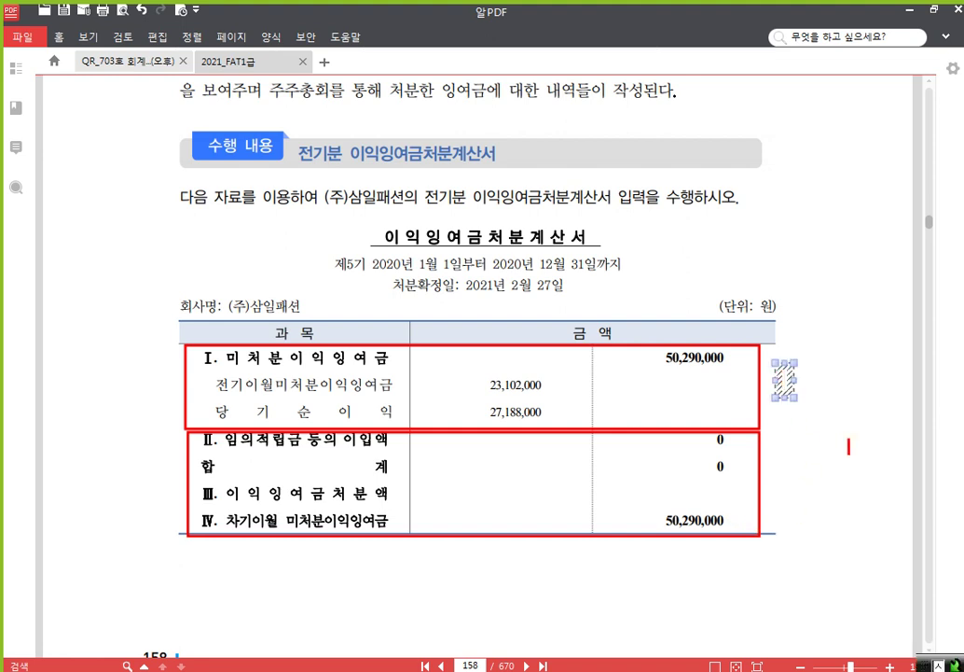
text(년)
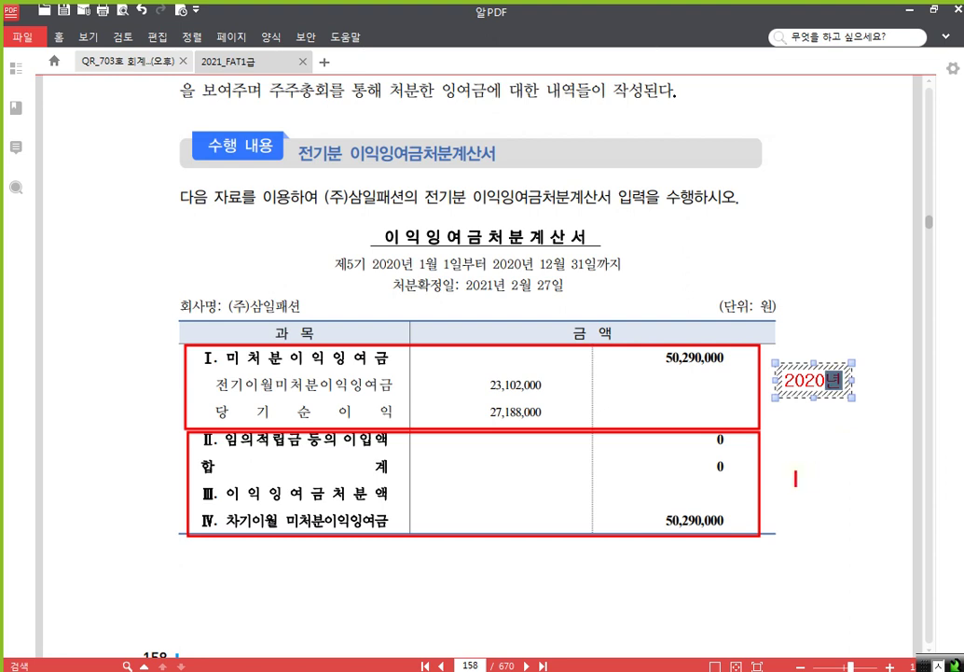
click(797, 471)
click(791, 475)
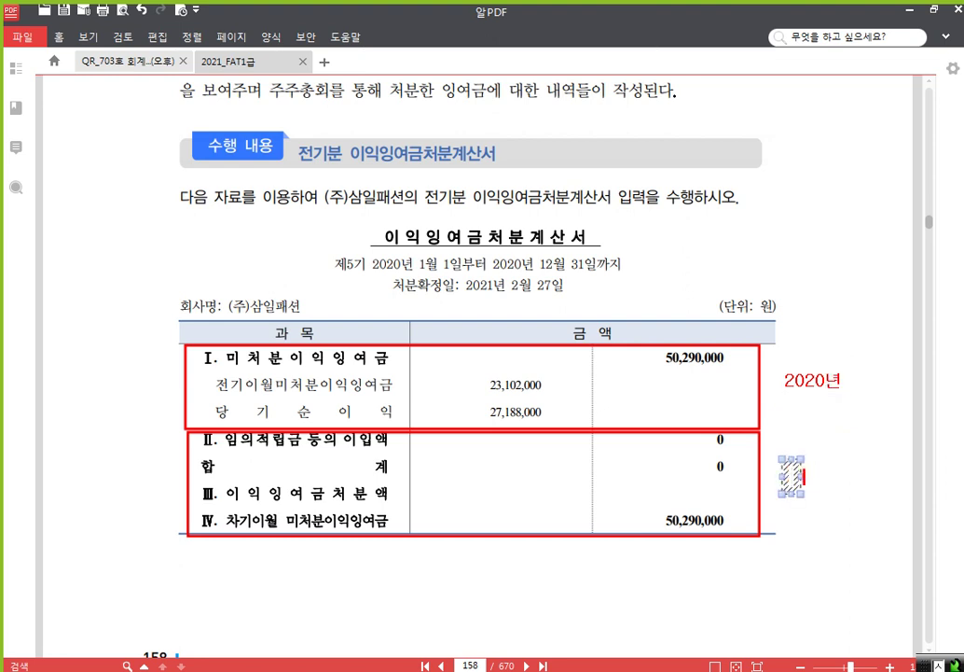
text(2021)
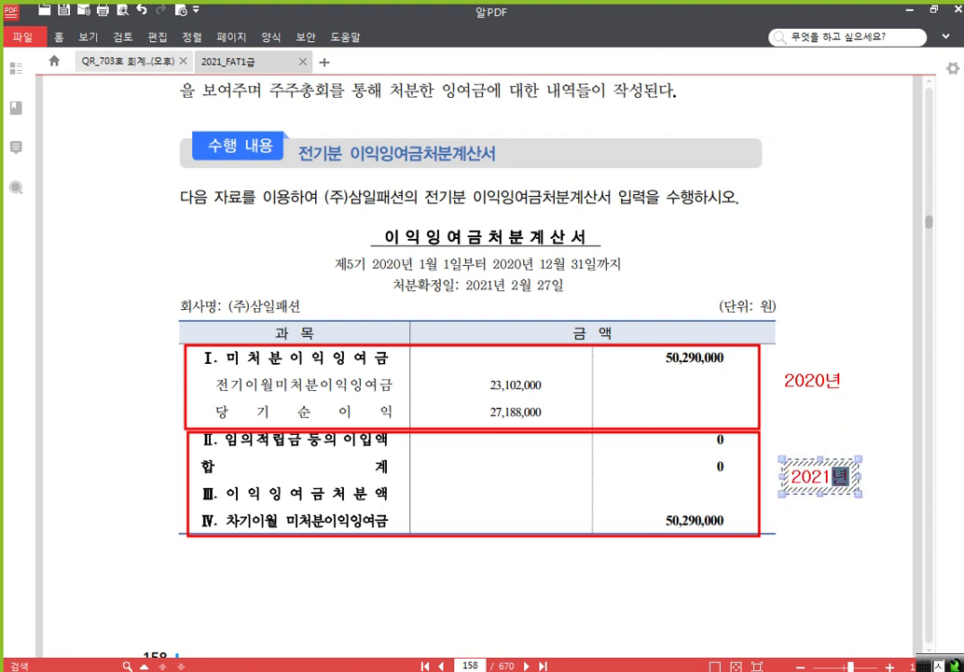
text(년)
click(781, 242)
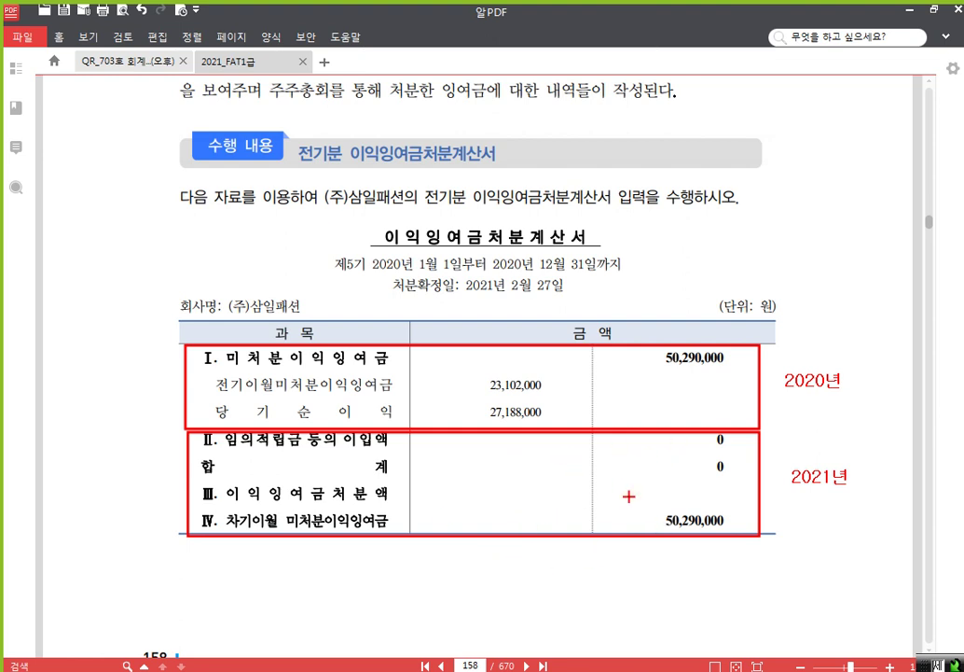
key(Escape)
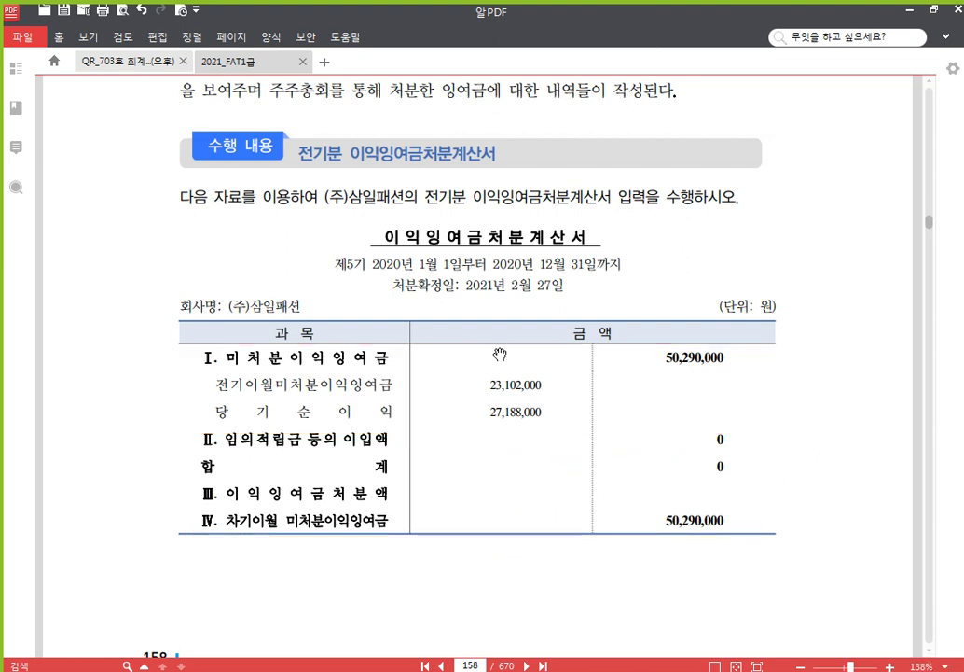
- Switch to the accounting program, close 전기분 손익계산서 and 계정과목및적요등록, and open 전기분 이익잉여금처분계산서
click(434, 670)
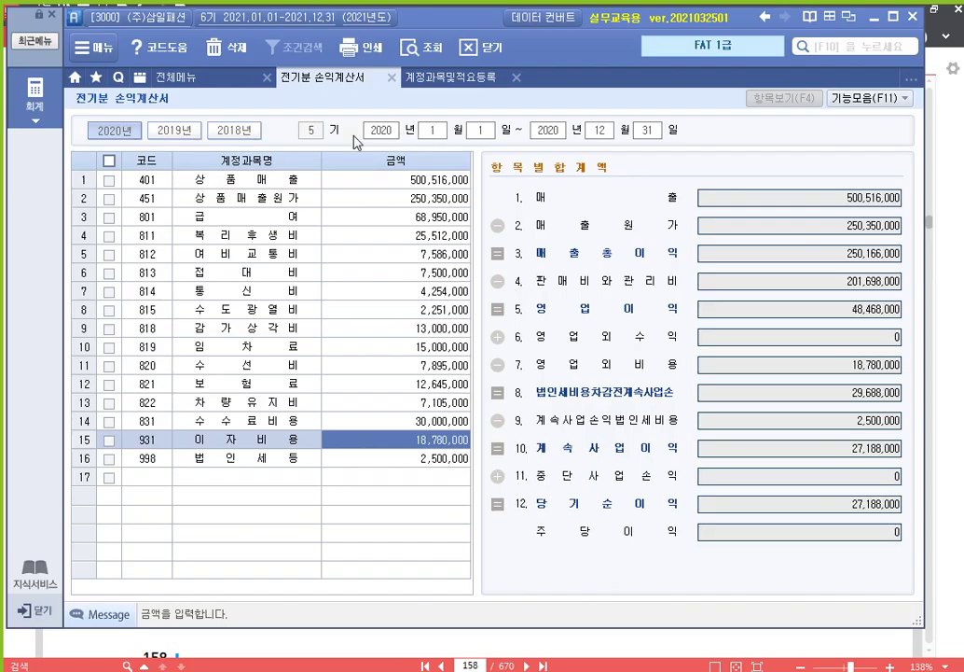
click(391, 78)
click(391, 78)
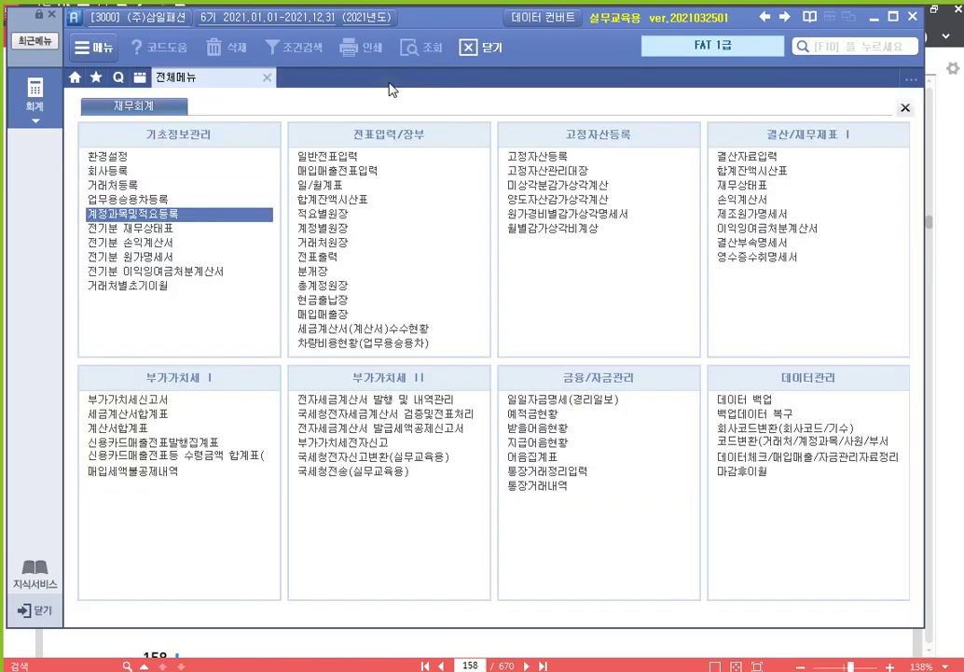
click(216, 275)
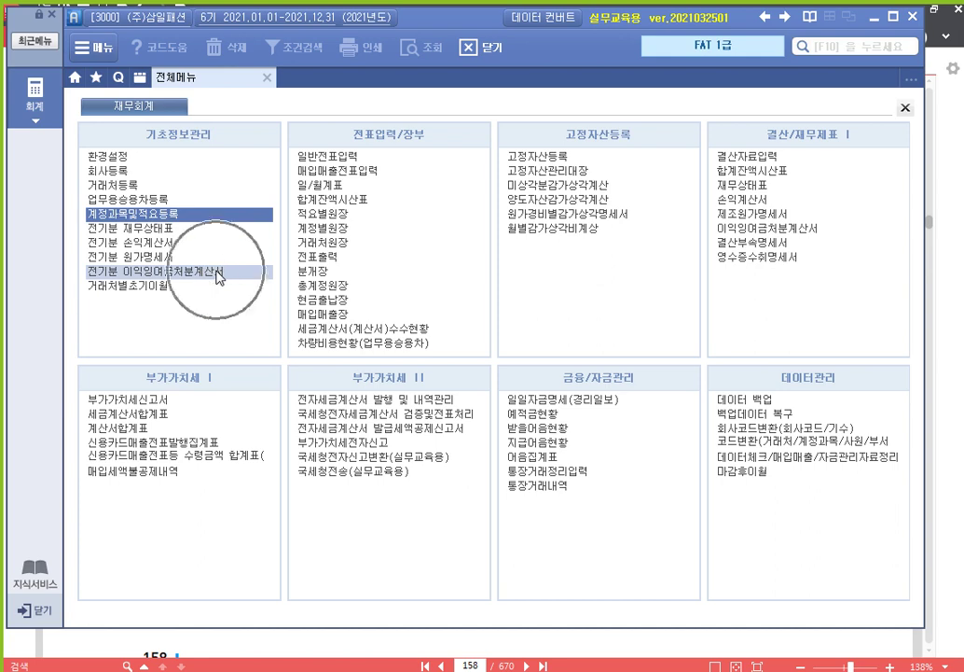
click(216, 277)
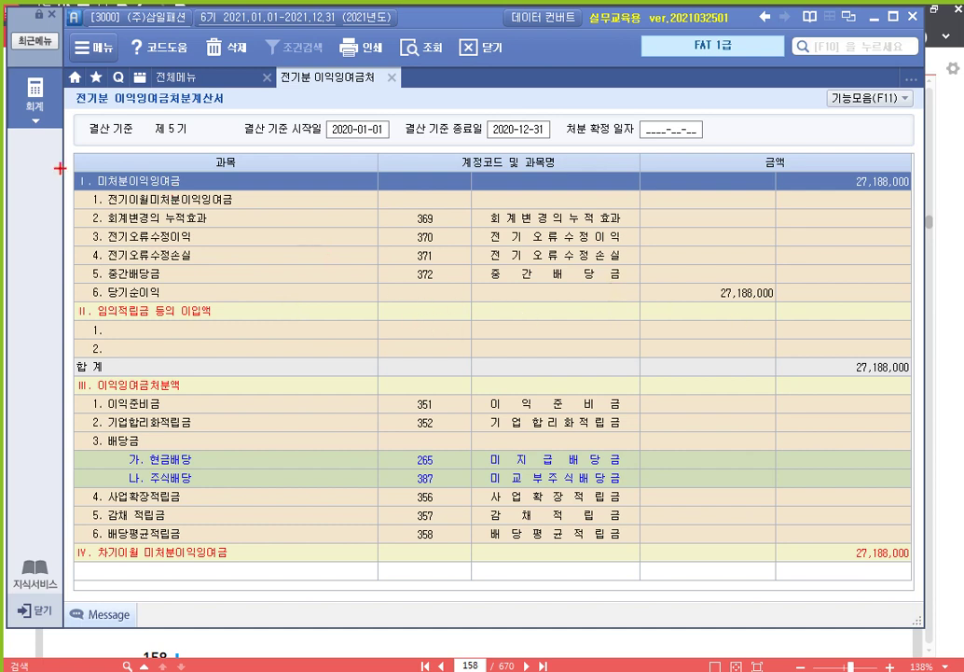
- Box section Ⅰ of the statement in red, clear the marking, and examine the 당기순이익 amount
mouse_move(65, 168)
mouse_down()
mouse_move(390, 327)
mouse_move(958, 295)
mouse_move(951, 308)
mouse_move(921, 306)
mouse_up()
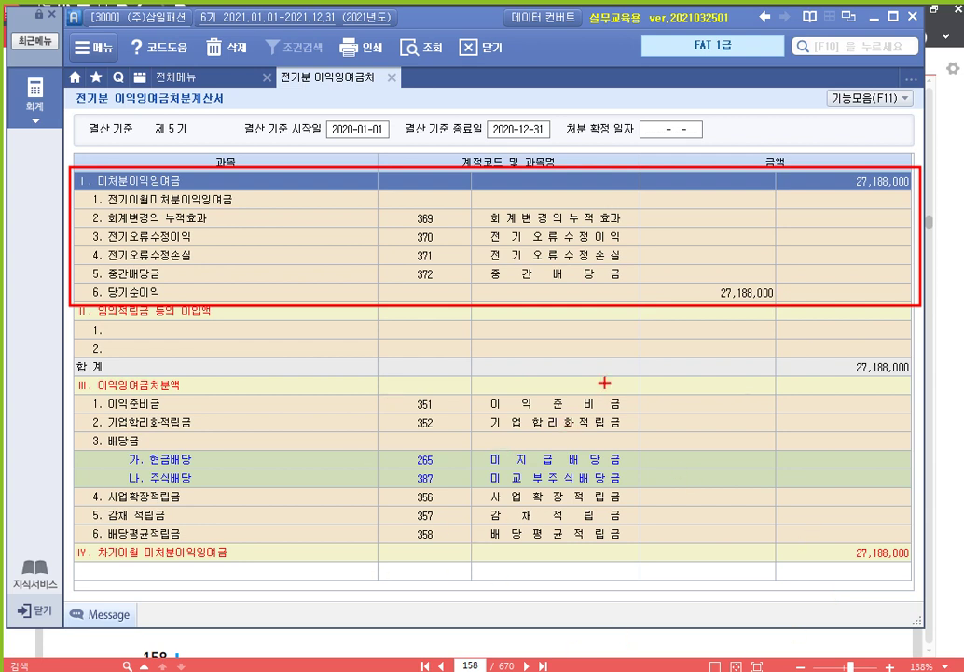
key(Escape)
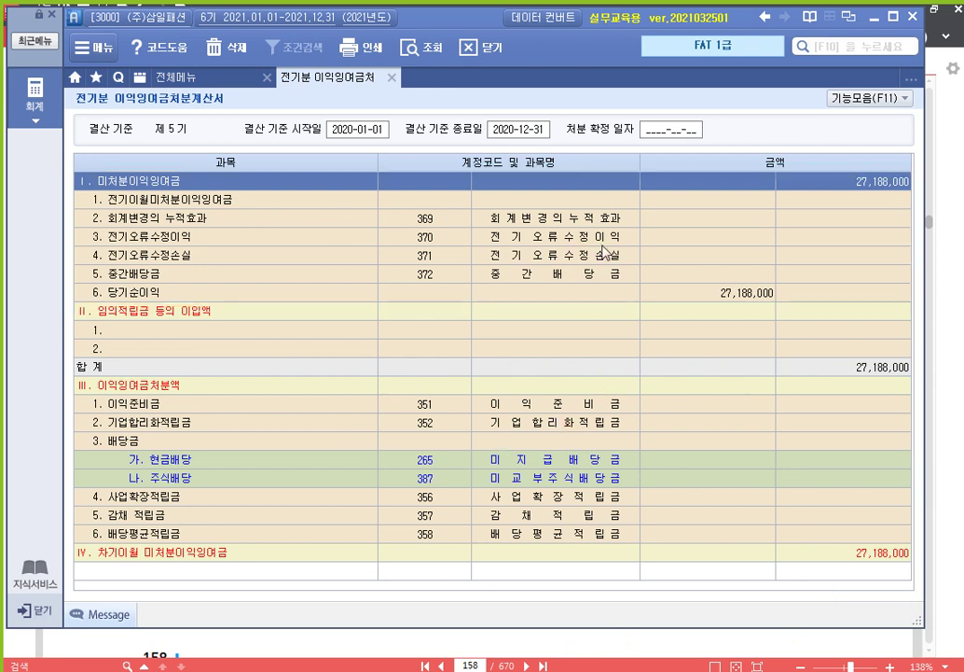
click(726, 292)
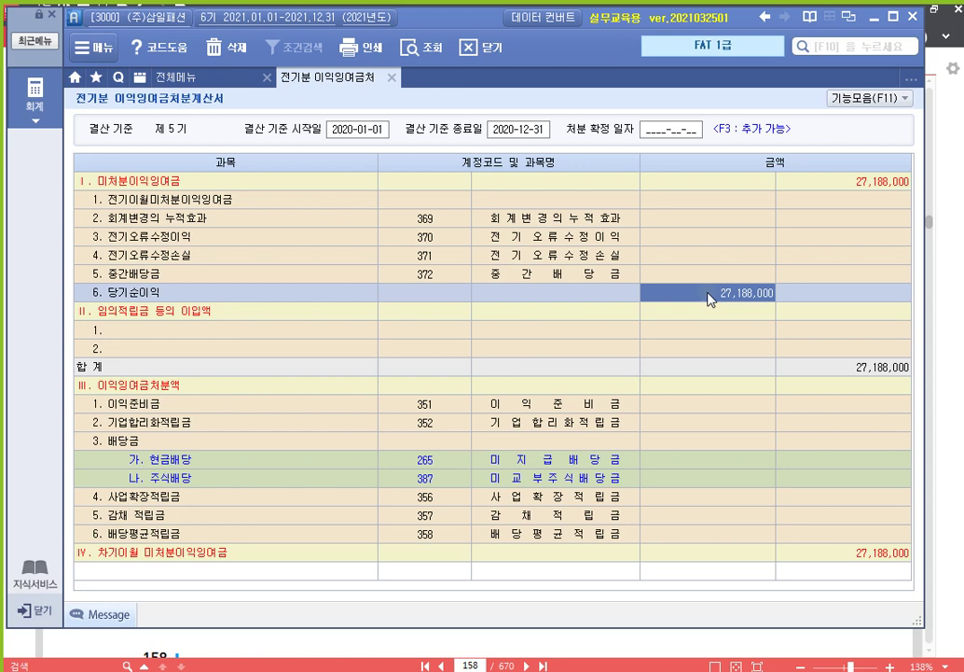
- Enter 23,102,000 as 전기이월미처분이익잉여금 and review the amounts making up 미처분이익잉여금
click(723, 203)
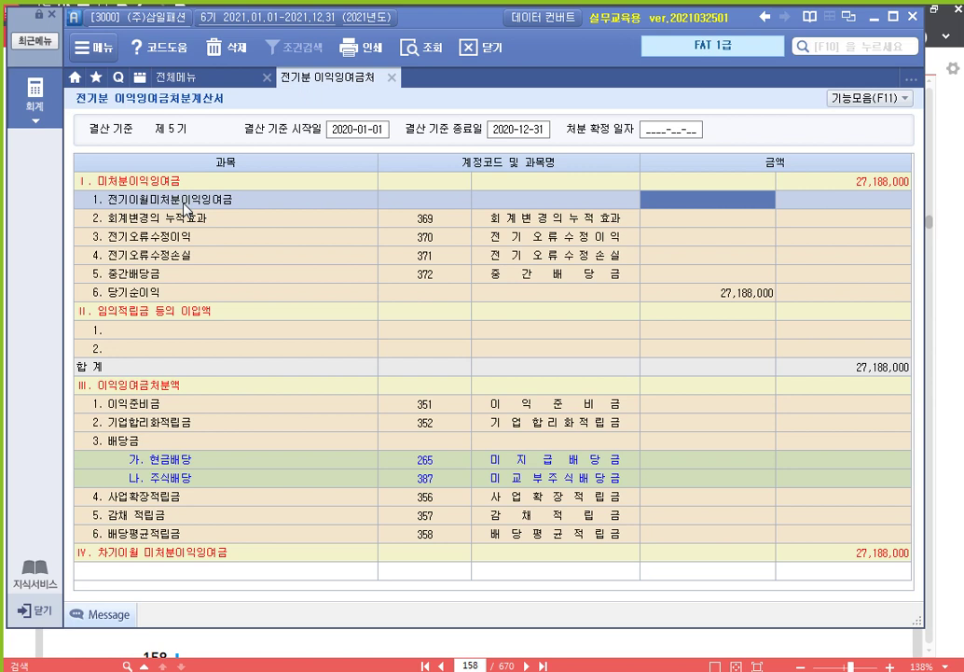
text(23102000)
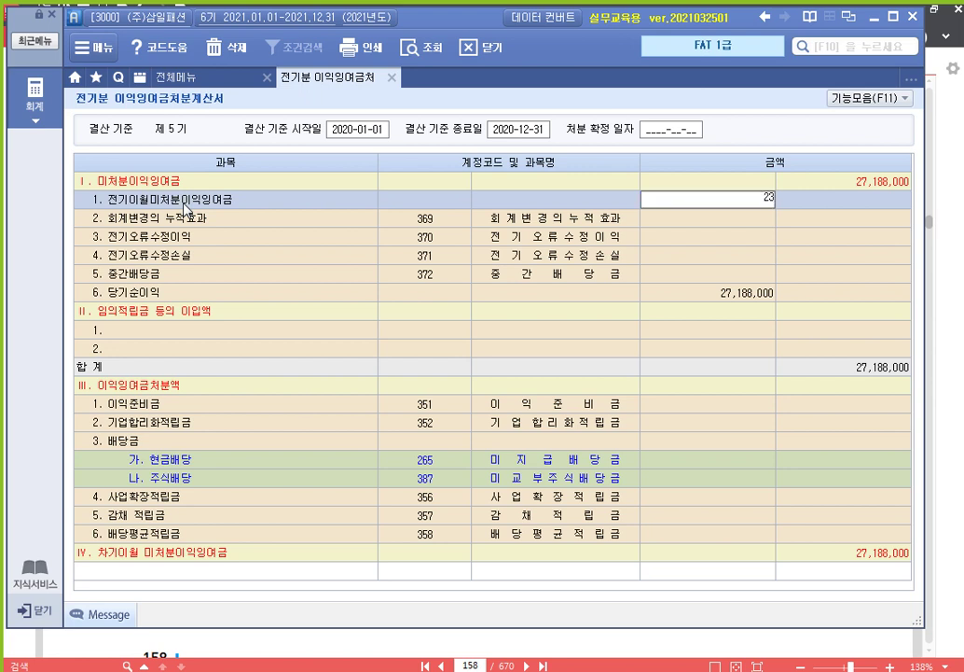
key(Return)
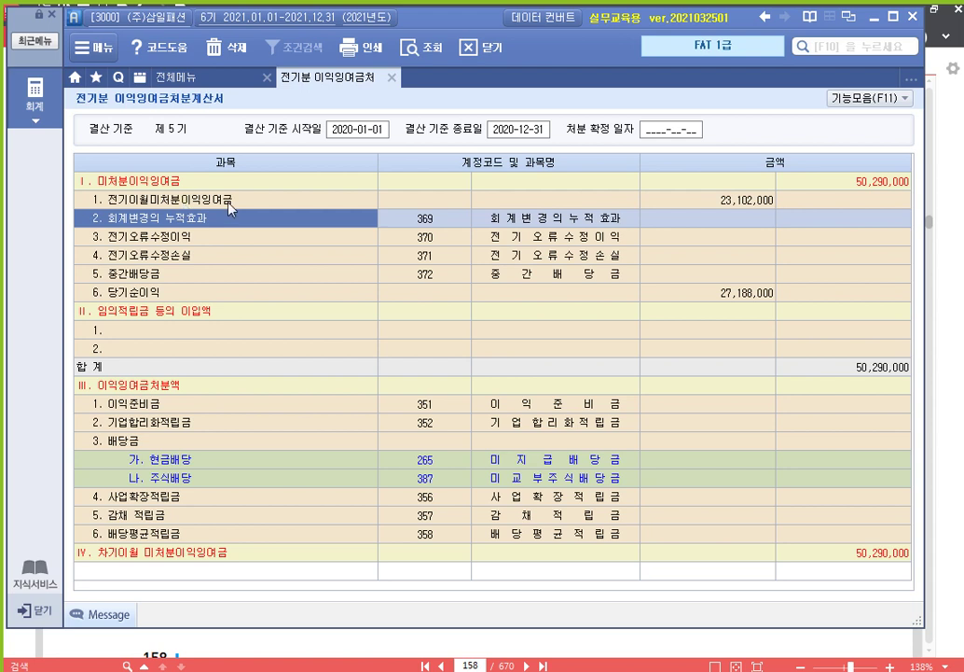
click(735, 200)
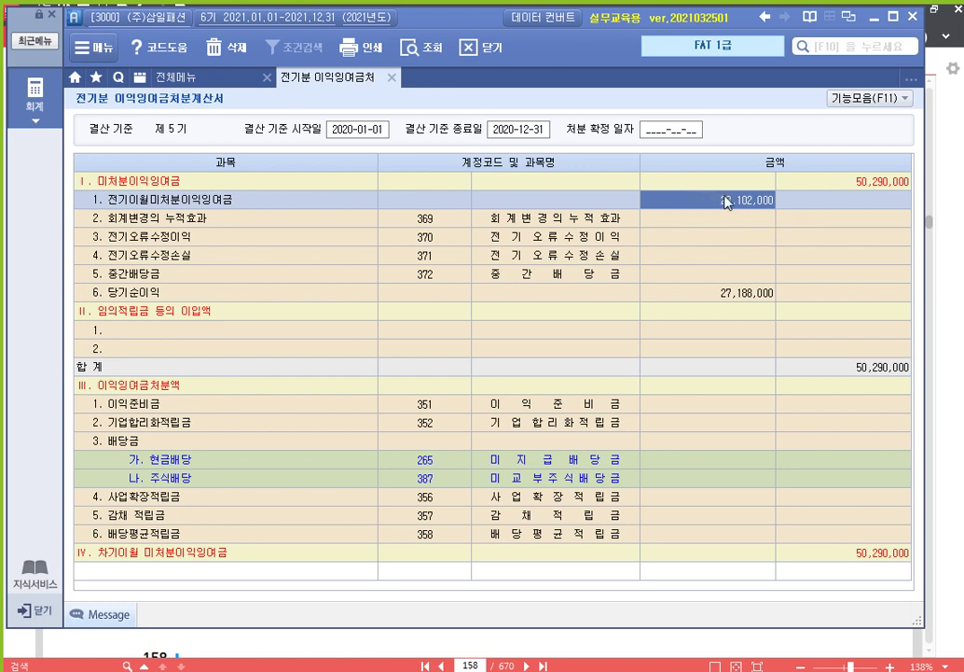
click(737, 295)
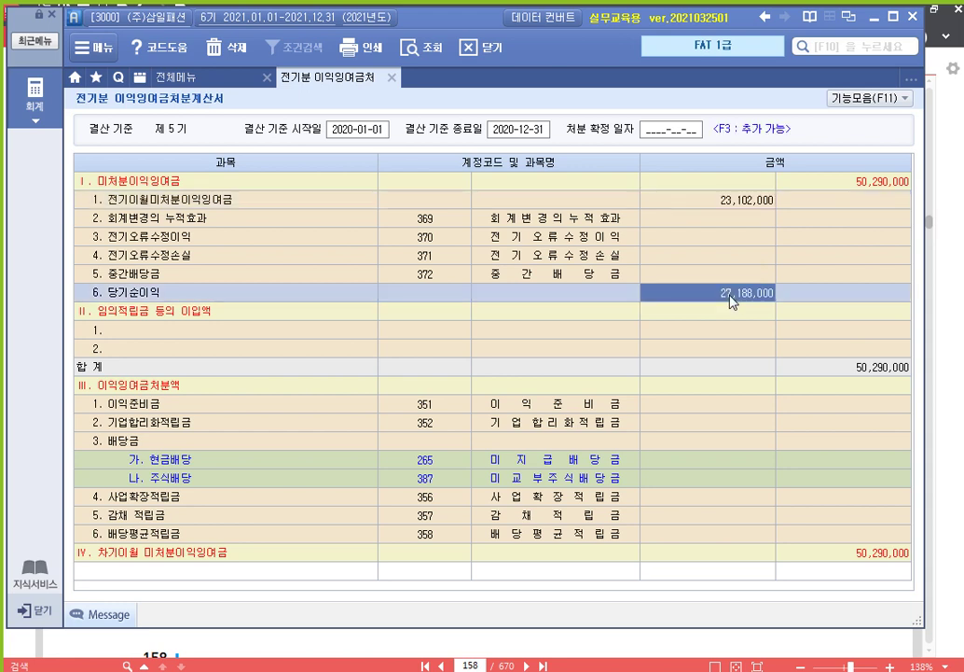
click(866, 181)
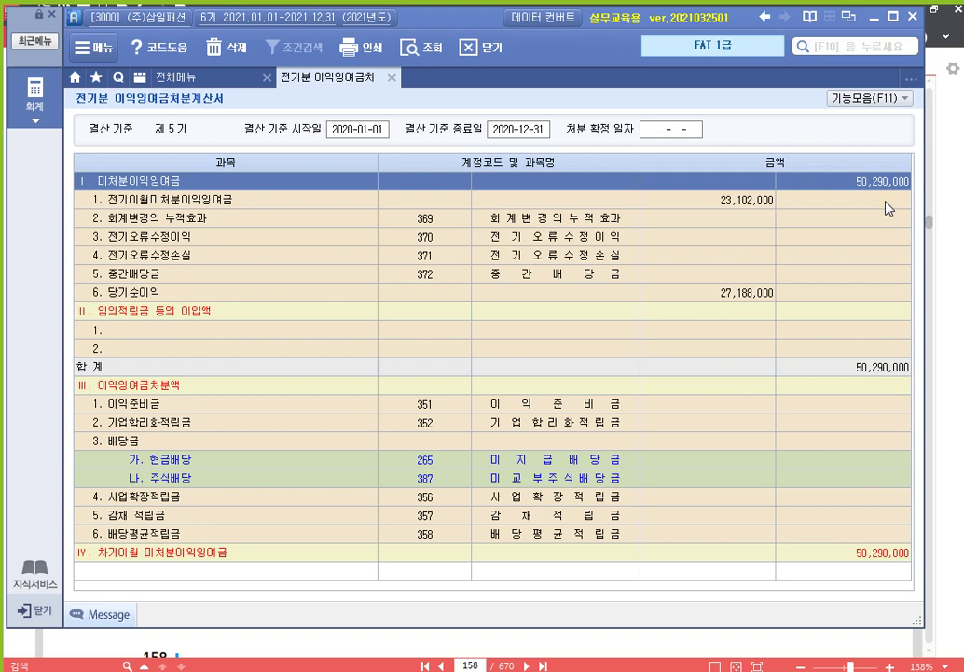
- Set the 처분 확정 일자 to 2021-02-27
click(679, 131)
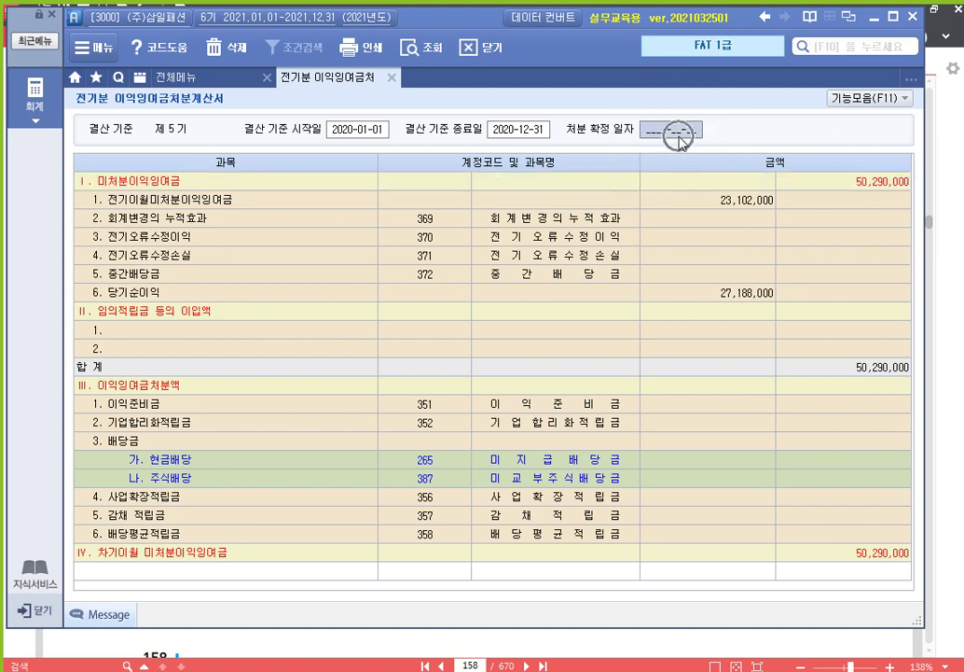
text(2021-02-27)
key(Return)
click(680, 135)
key(ctrl)
click(818, 182)
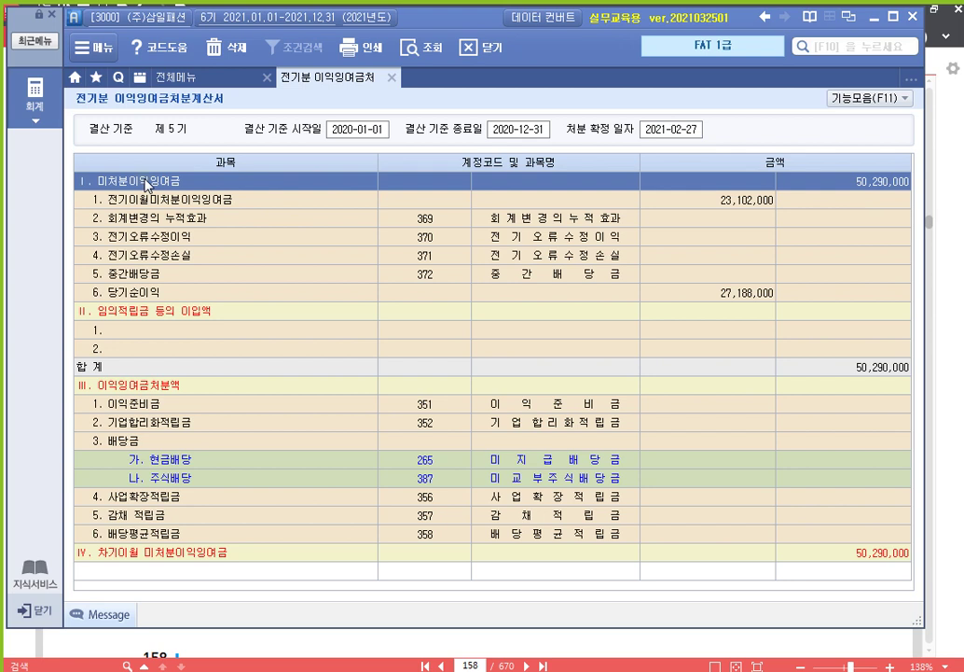
- Switch to the PDF textbook and examine 미처분이익잉여금 in the balance sheet on page 154
click(583, 652)
scroll(571, 308, up, 20)
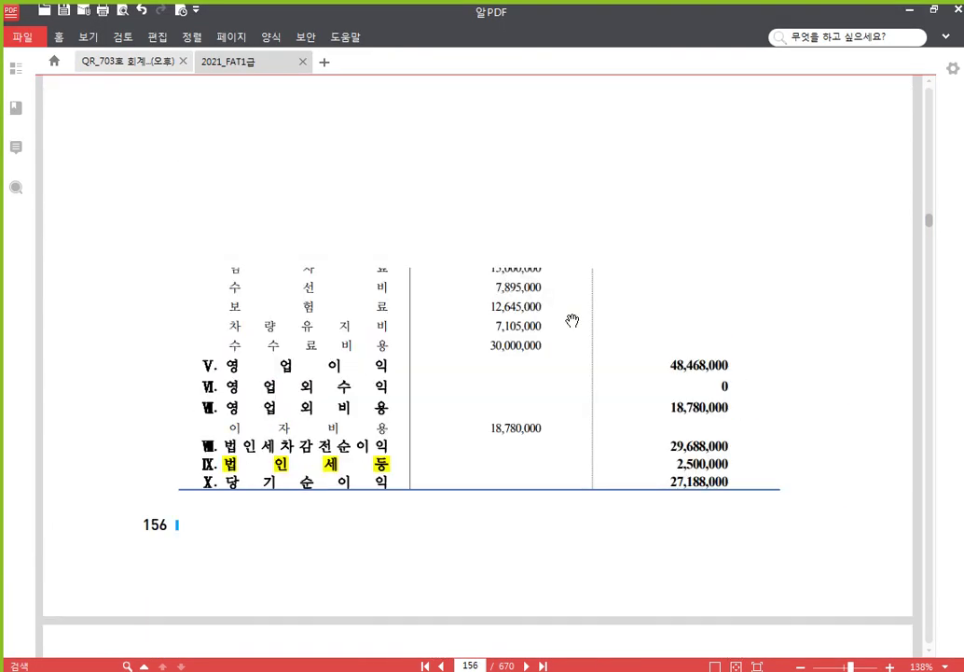
scroll(562, 326, up, 10)
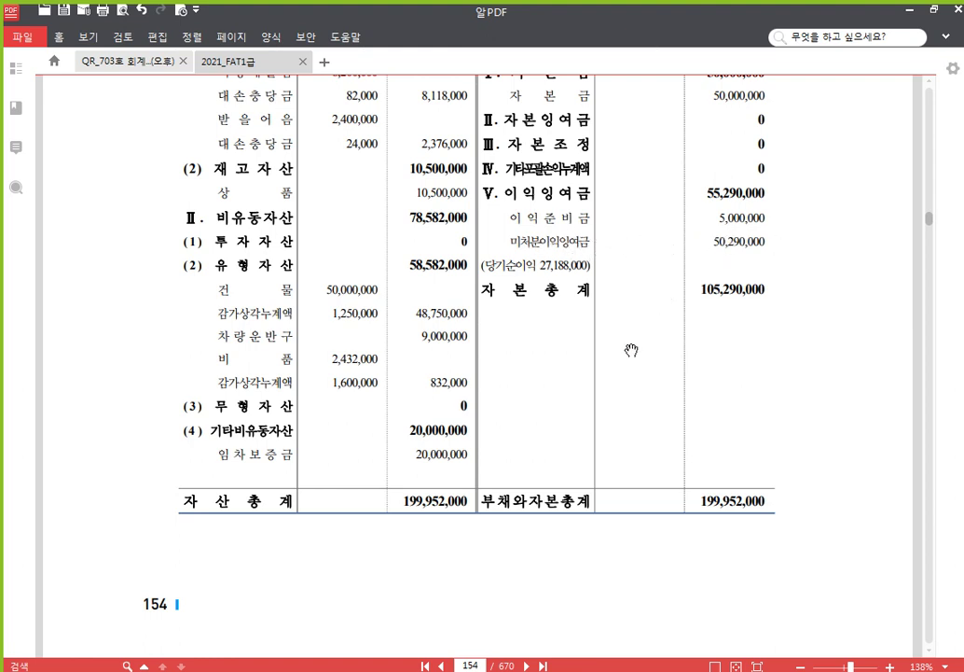
- Highlight in yellow the 수행 tip on page 159 about matching 미처분이익잉여금 with '375.이월이익잉여금'
scroll(632, 350, down, 20)
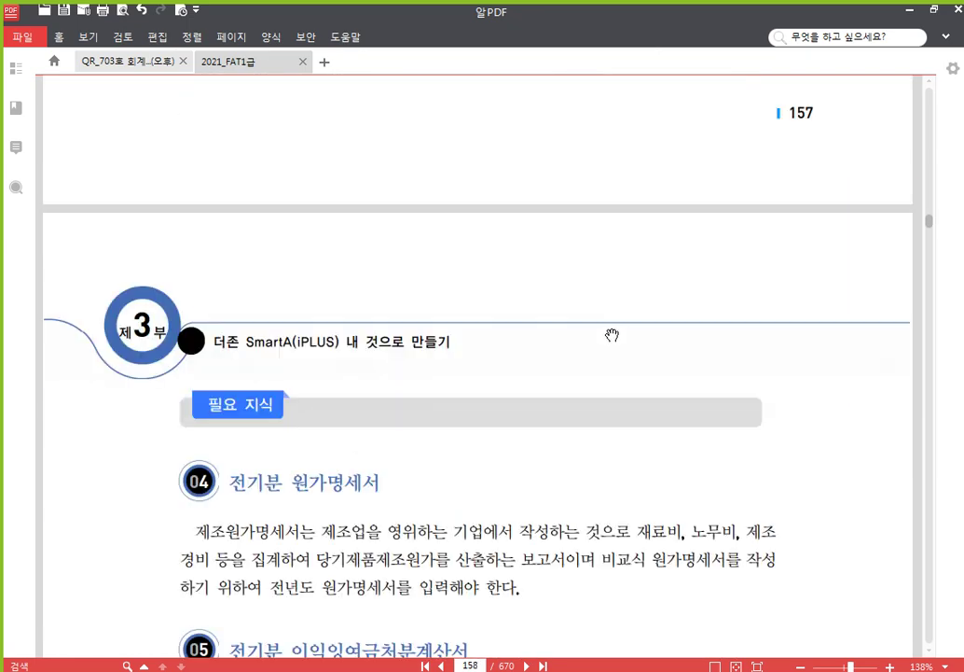
scroll(612, 335, down, 15)
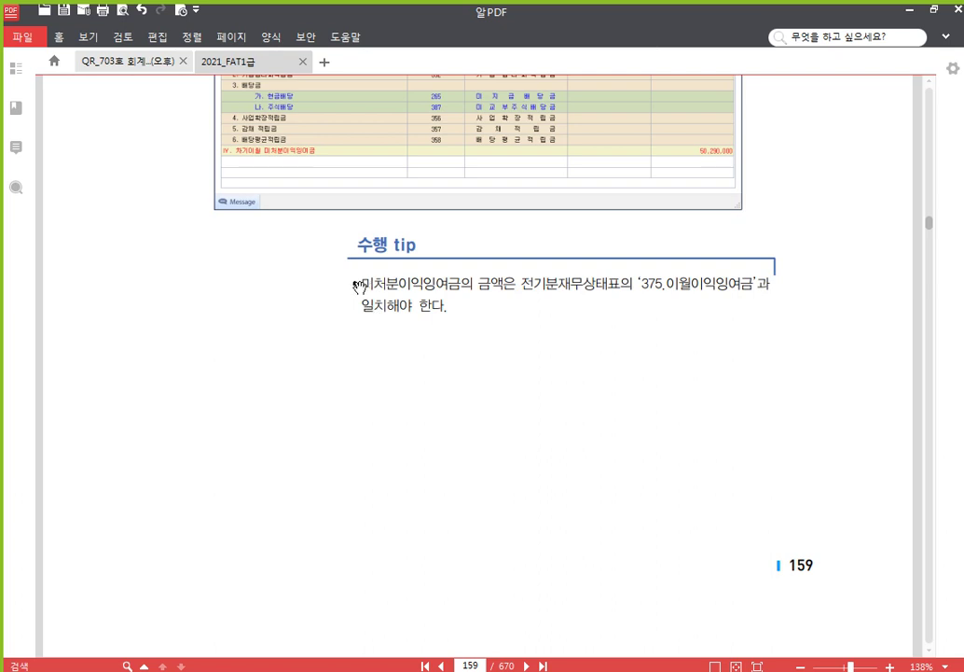
mouse_move(364, 282)
mouse_down()
mouse_move(503, 288)
mouse_move(771, 269)
mouse_move(490, 308)
mouse_up()
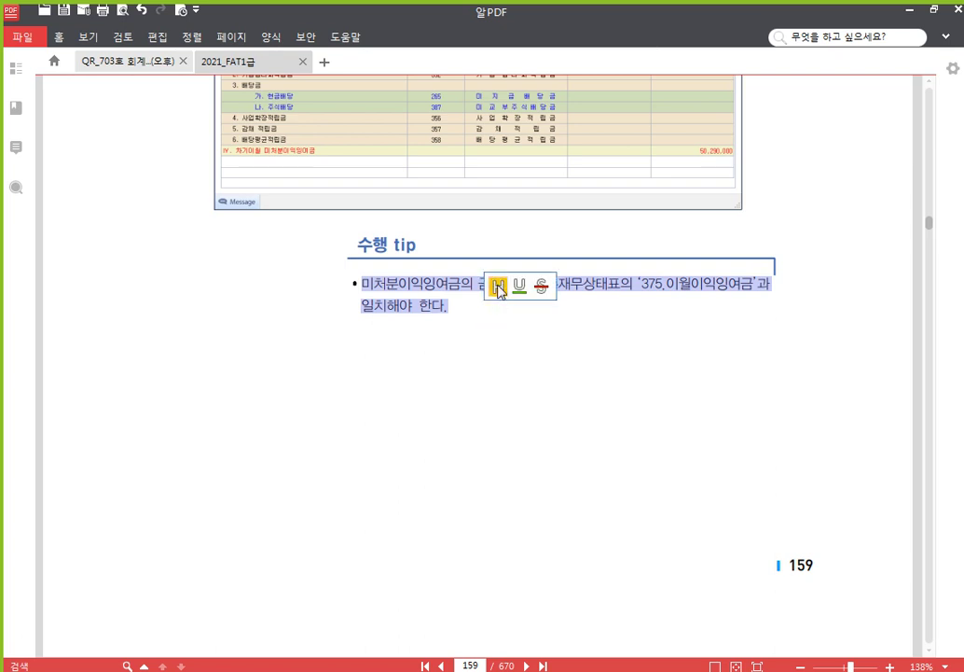
click(495, 287)
click(584, 245)
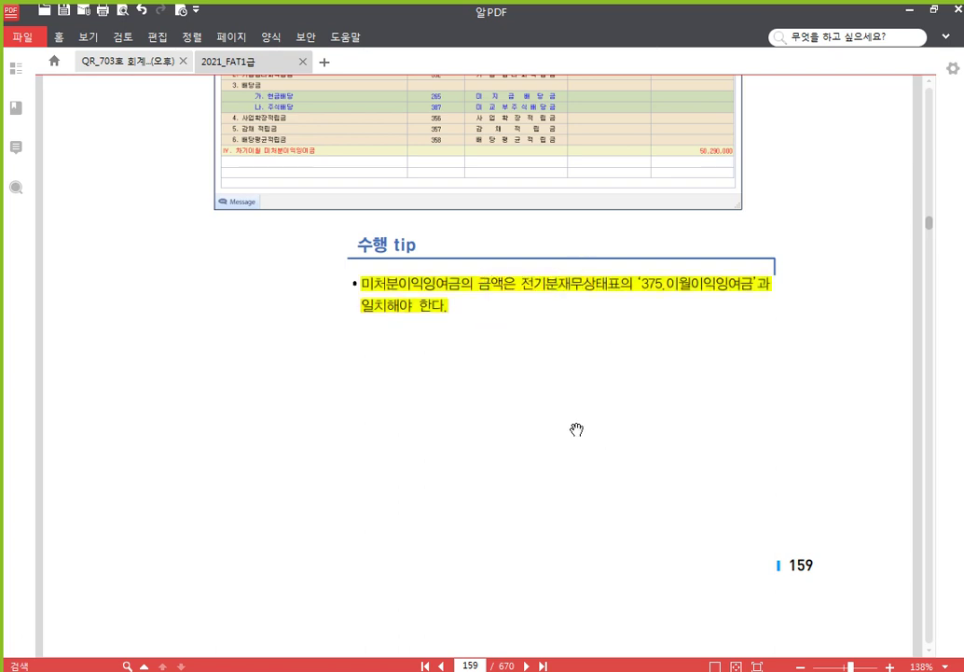
drag(577, 424, 577, 368)
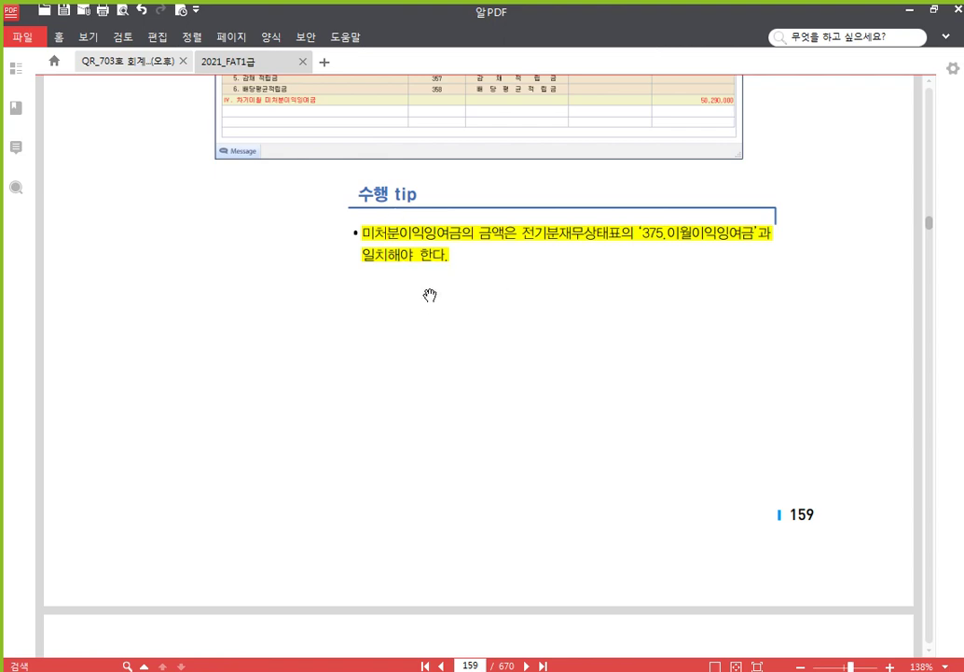
- Review the completed statement on page 159 and examine the 거래처별 초기이월 exercise and its table on page 160
scroll(442, 300, up, 3)
scroll(442, 300, up, 6)
scroll(494, 308, down, 12)
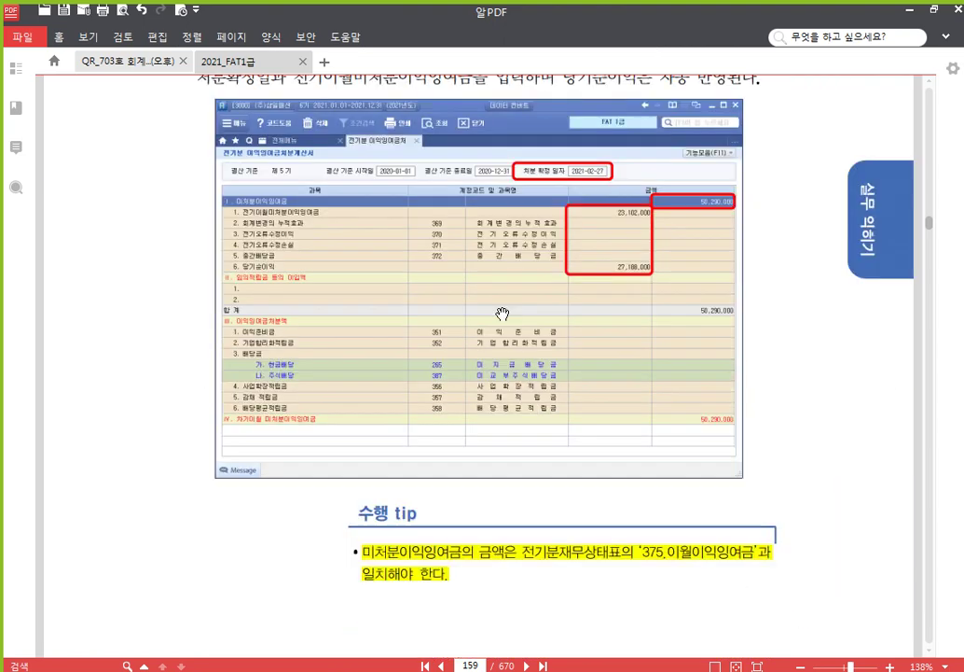
scroll(500, 295, down, 6)
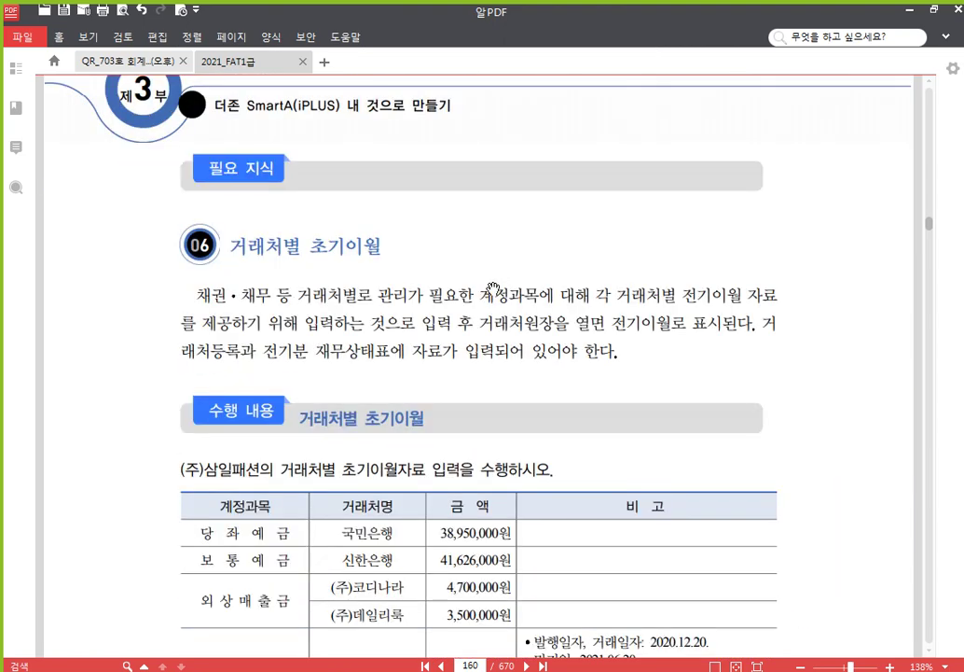
scroll(588, 317, down, 9)
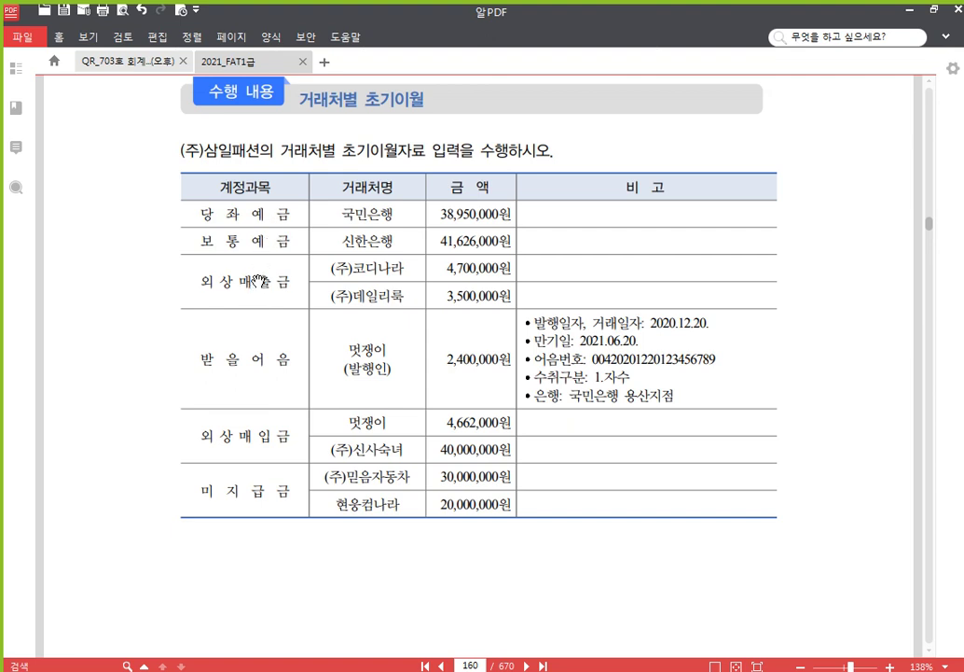
double_click(233, 359)
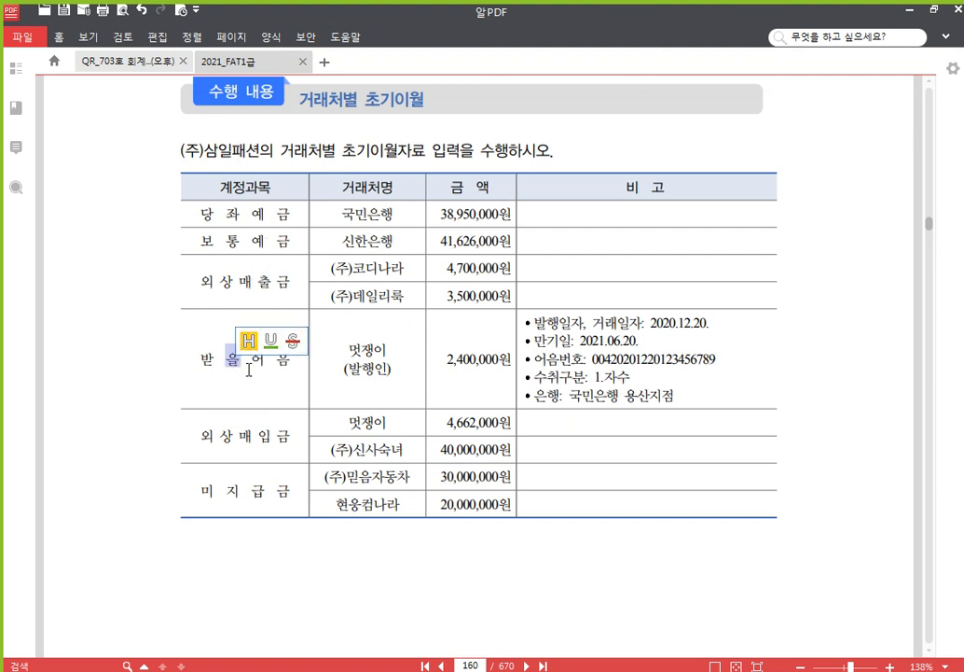
click(238, 436)
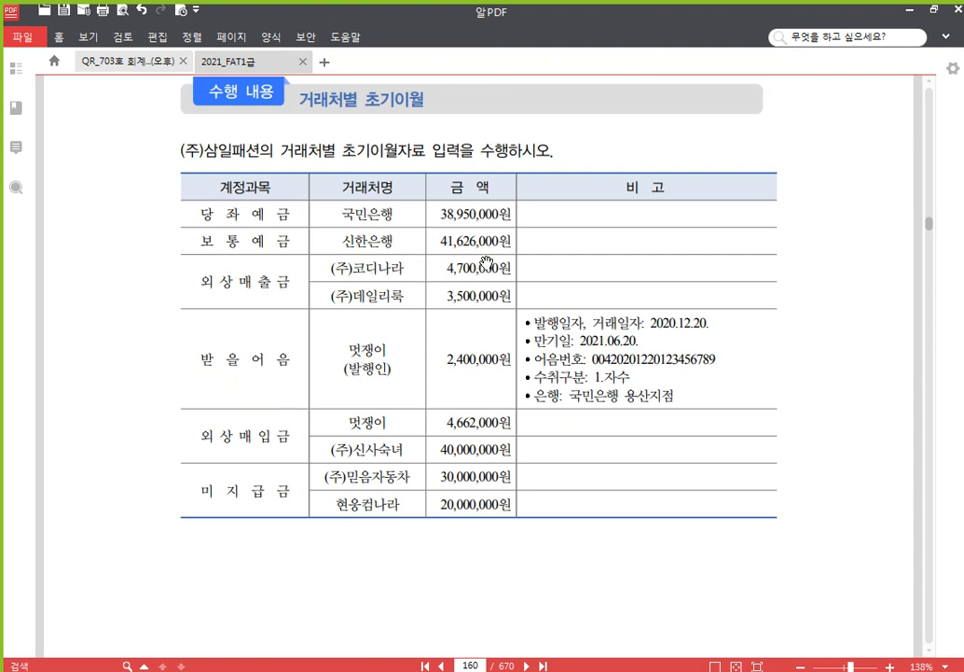
drag(487, 269, 493, 274)
click(482, 287)
- Return to the accounting program, close 전기분 이익잉여금처분계산서, and open 거래처별초기이월
key(alt+Tab)
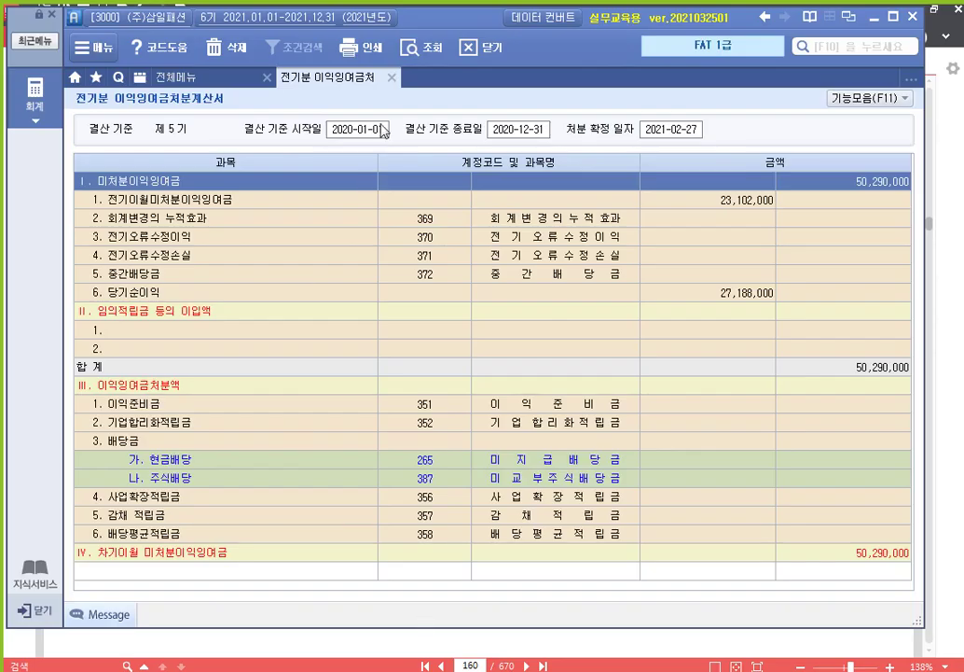
click(392, 77)
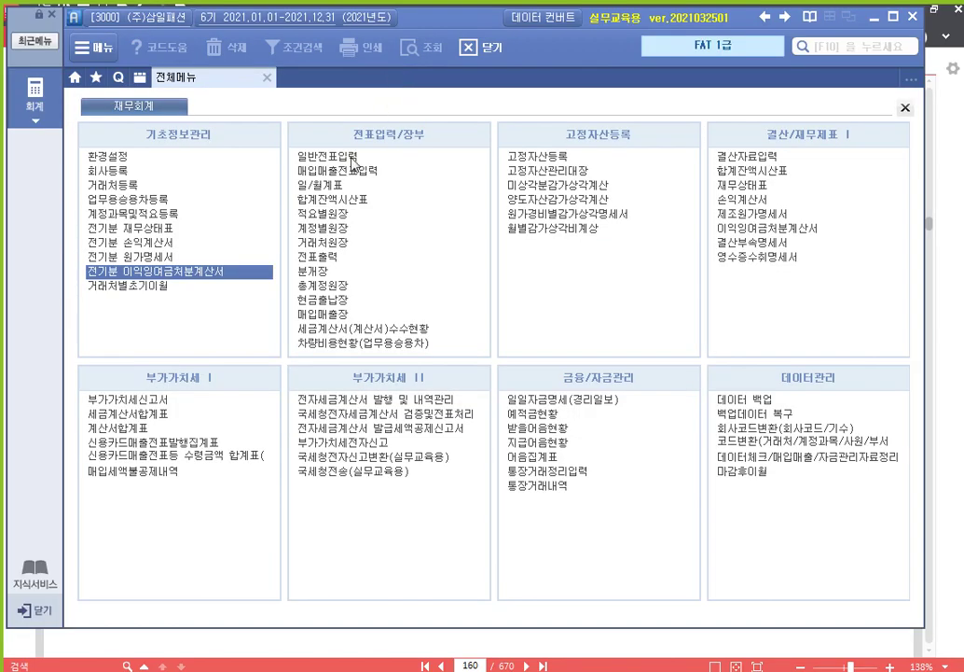
click(157, 287)
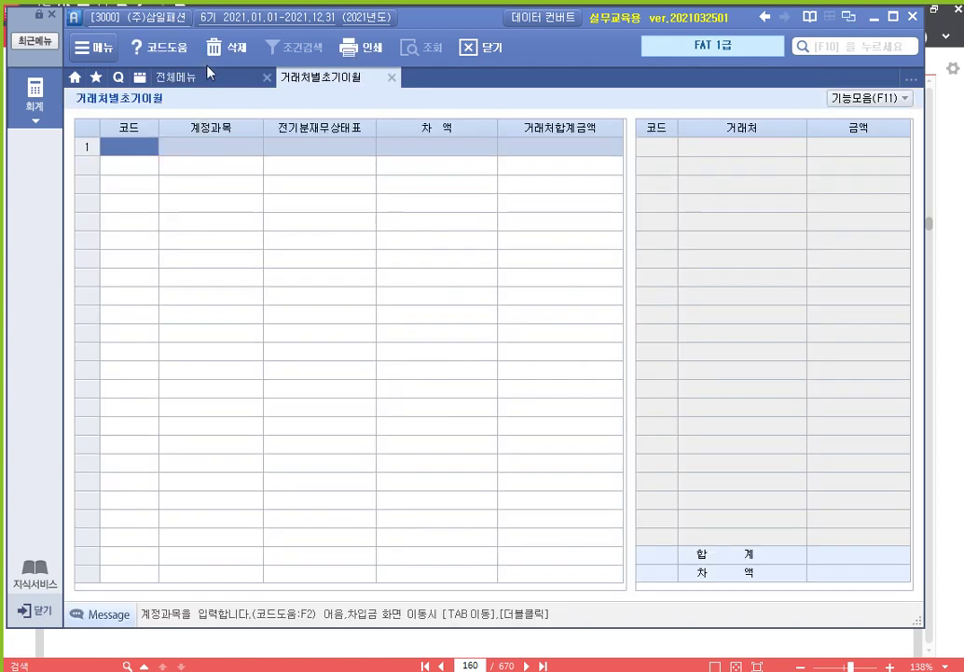
- Locate 거래처별초기이월 in 전체메뉴, return to its screen, and look over its 기능모음 options such as 불러오기
click(196, 79)
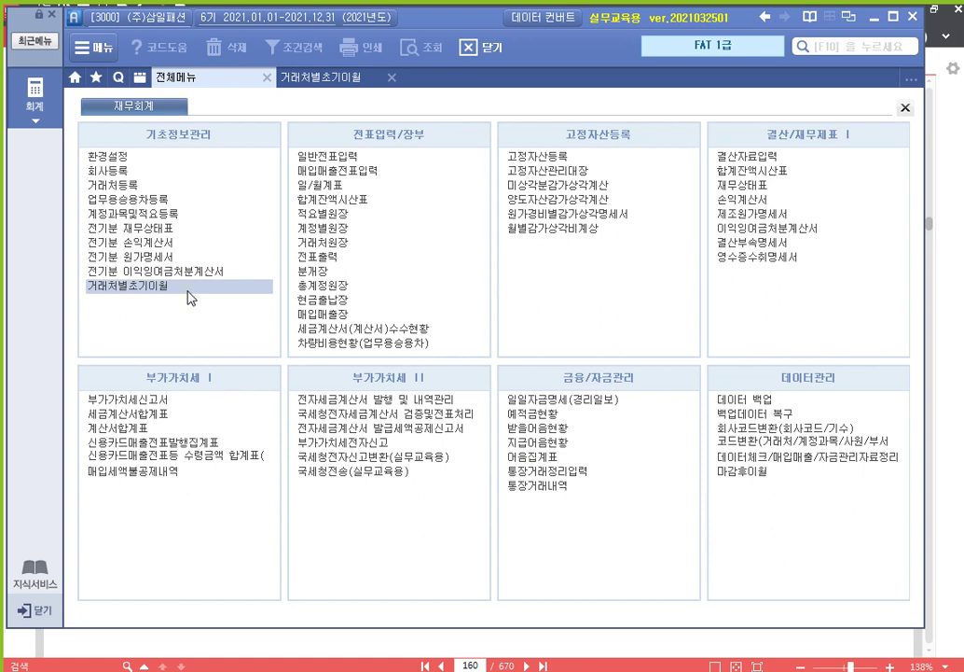
click(187, 295)
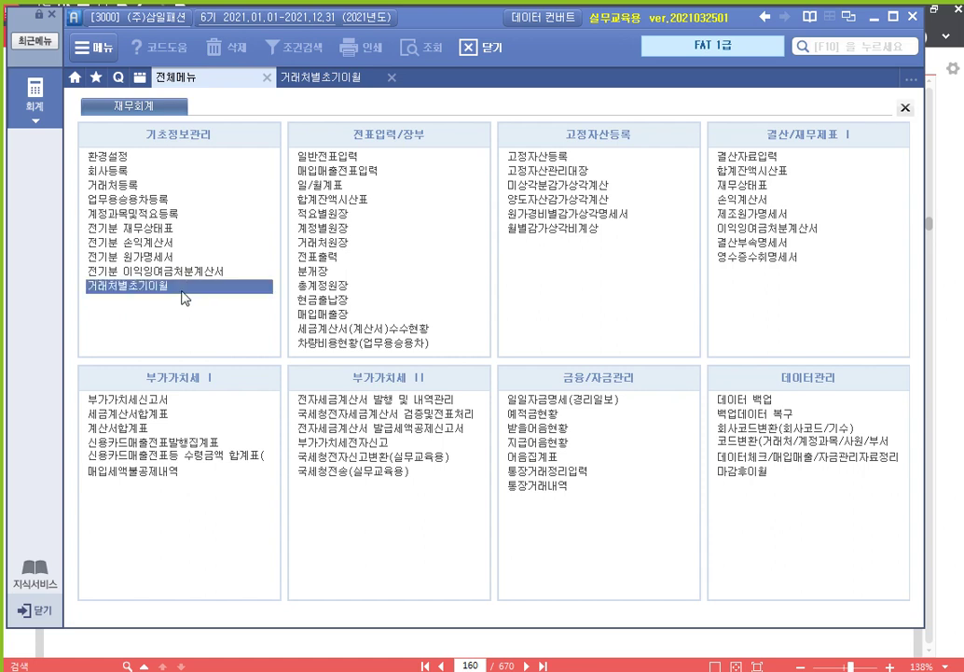
click(326, 78)
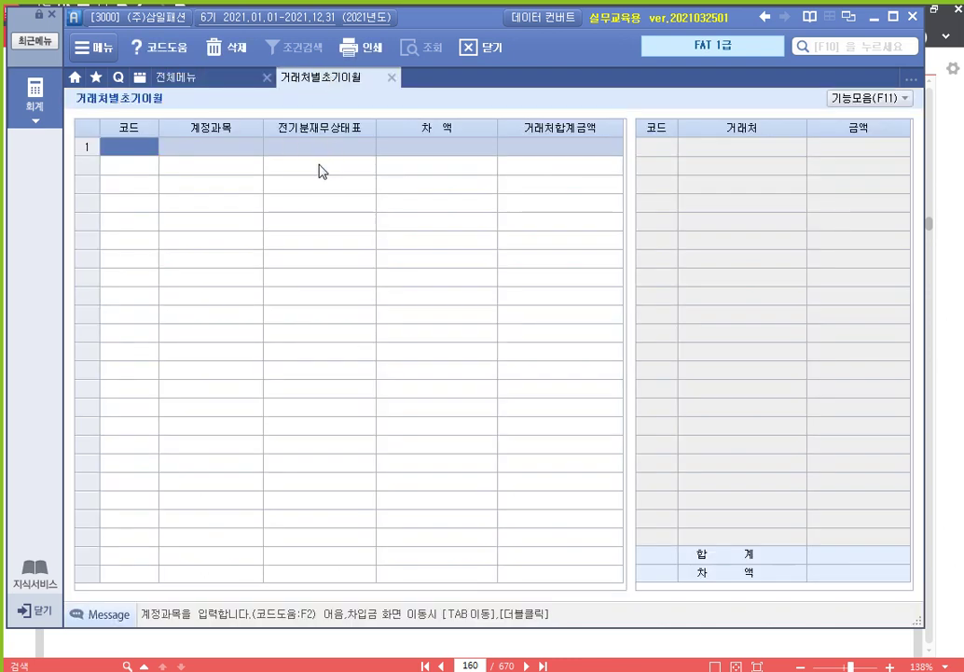
click(887, 99)
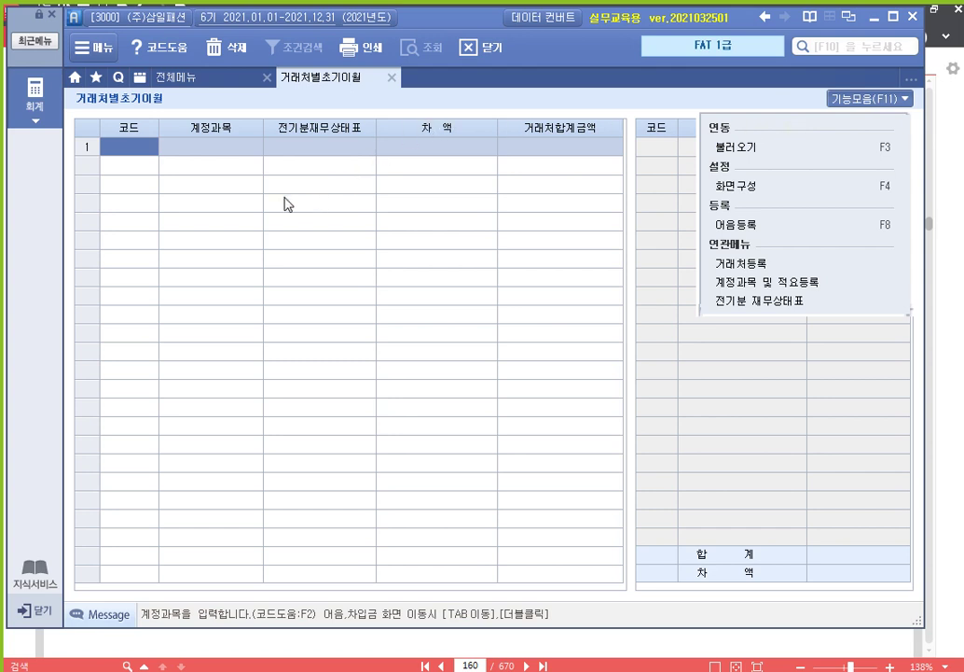
click(142, 178)
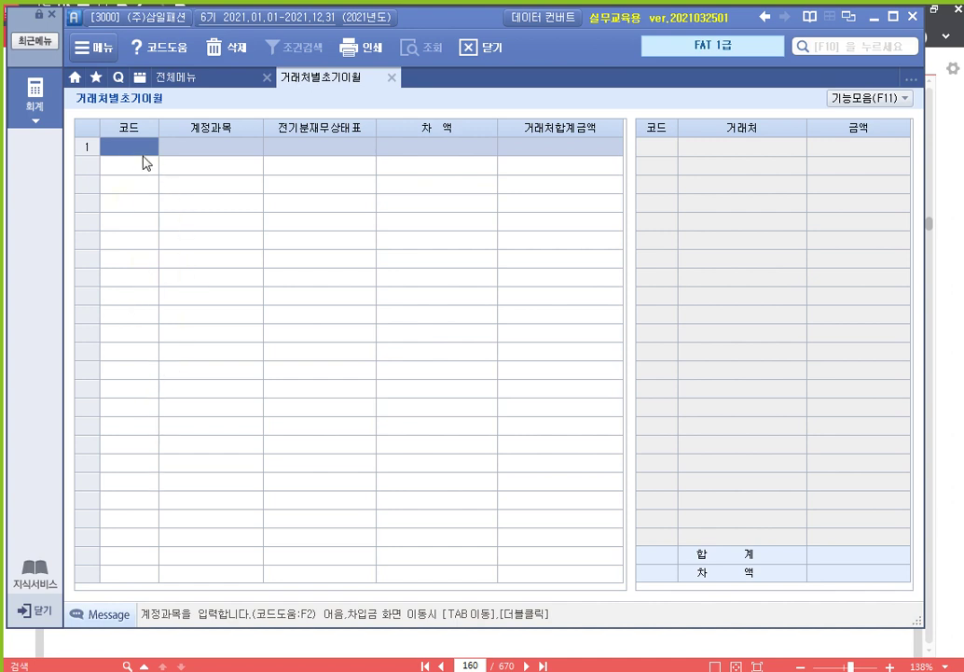
- Add the account 당좌예금 (102) to the first row of 거래처별초기이월 from the prior-period balance sheet accounts
key(F2)
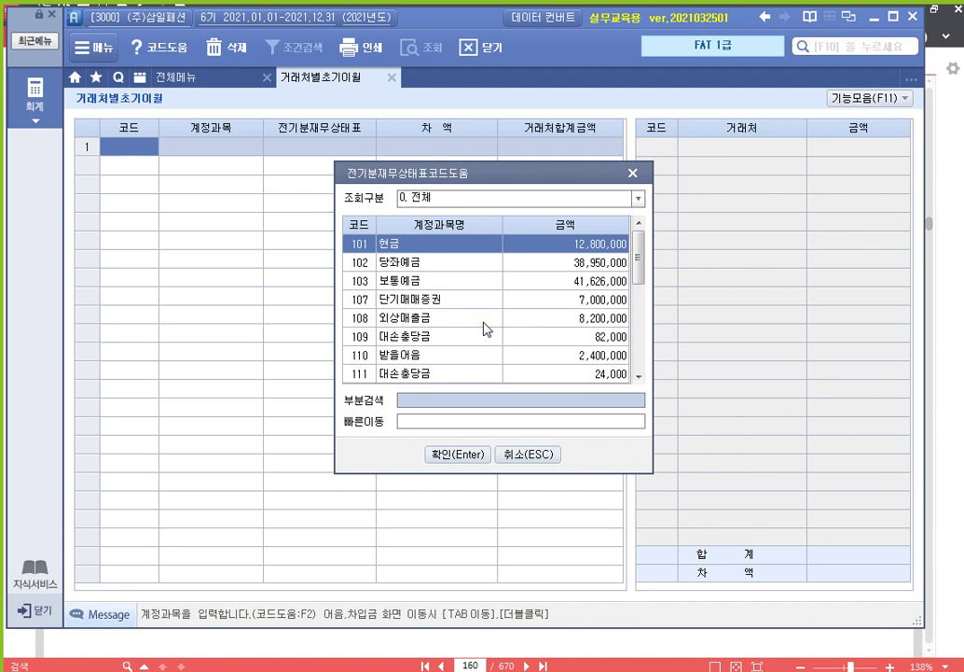
click(410, 263)
click(472, 455)
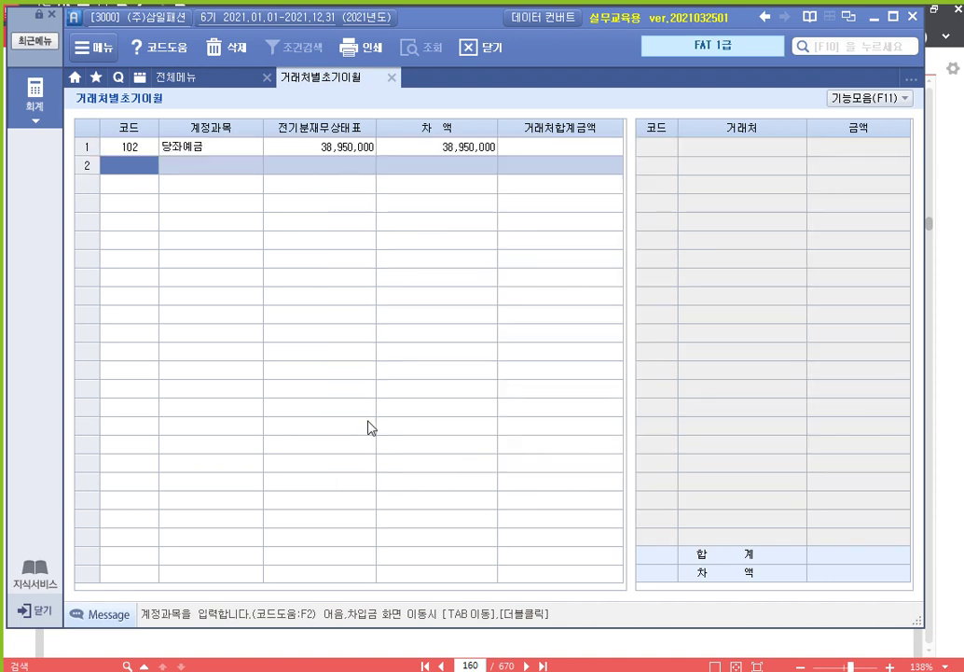
click(198, 148)
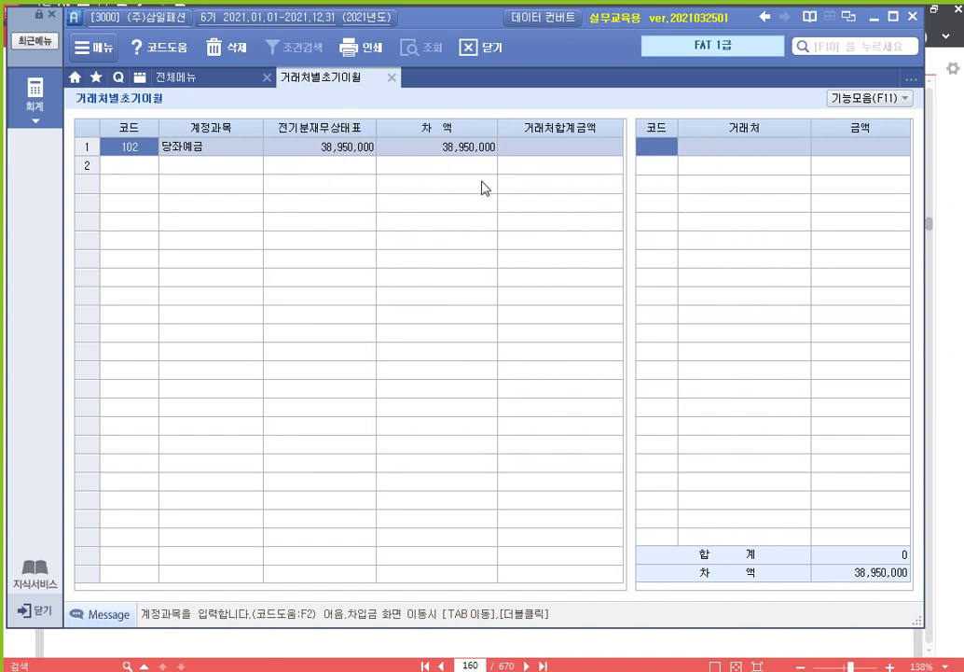
- Assign 국민은행(당좌) to 당좌예금 as its 거래처 with an amount of 38,950,000
click(673, 149)
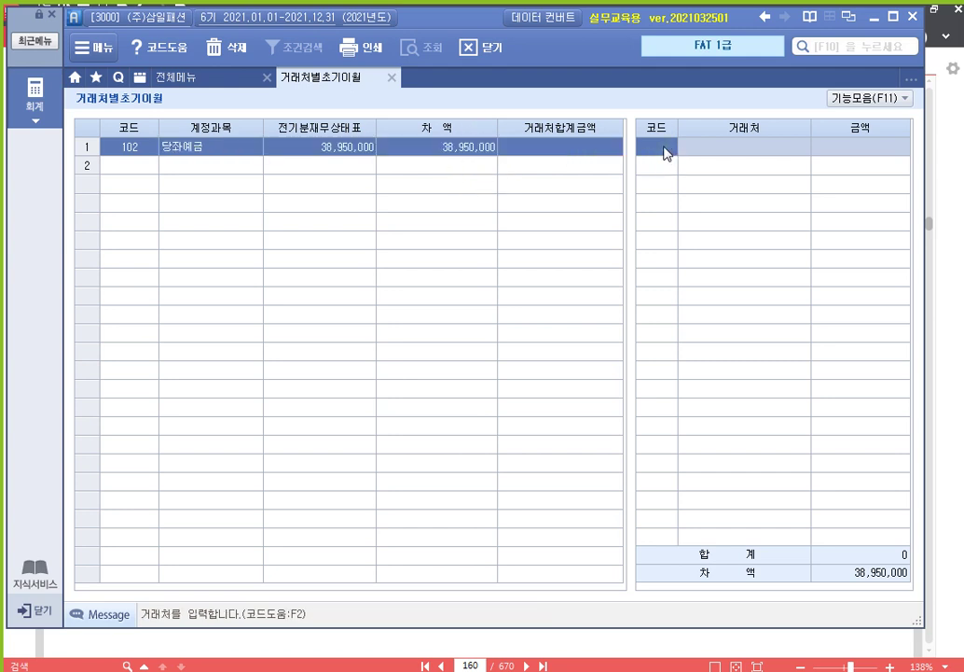
click(665, 152)
key(F2)
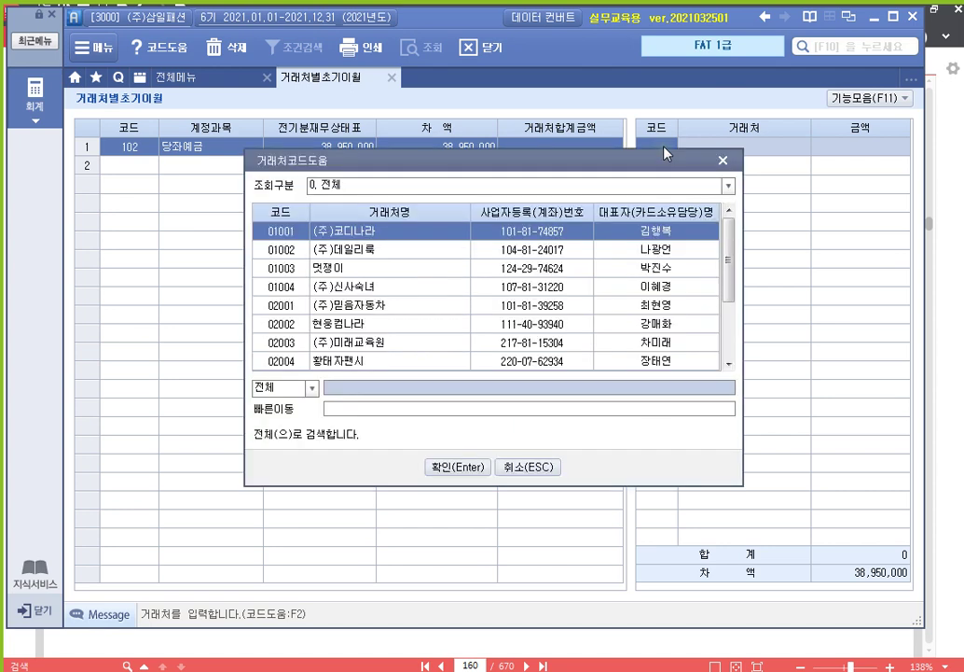
text(국ㅁ)
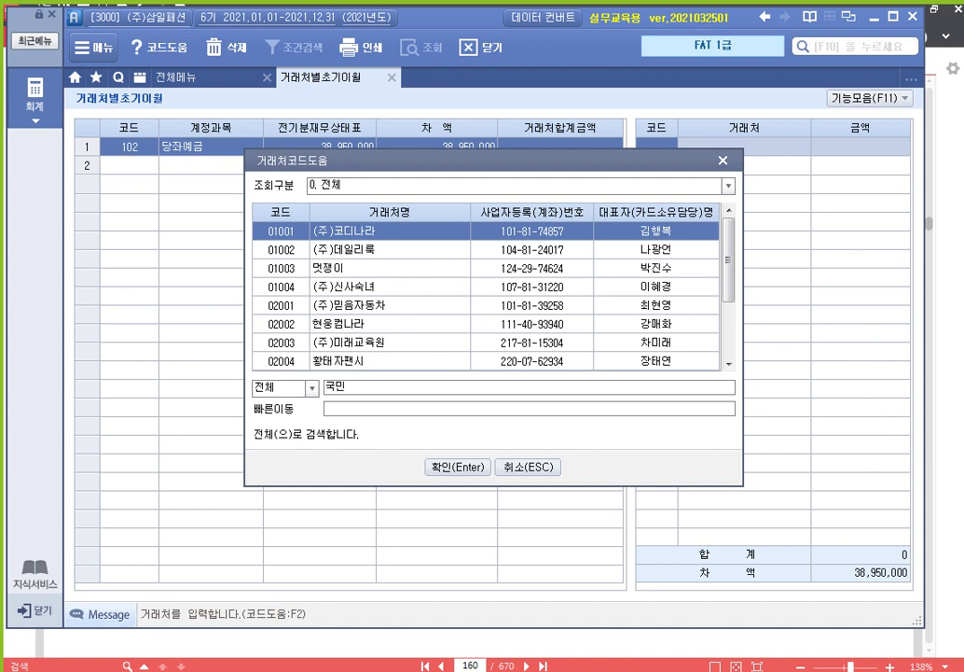
key(Return)
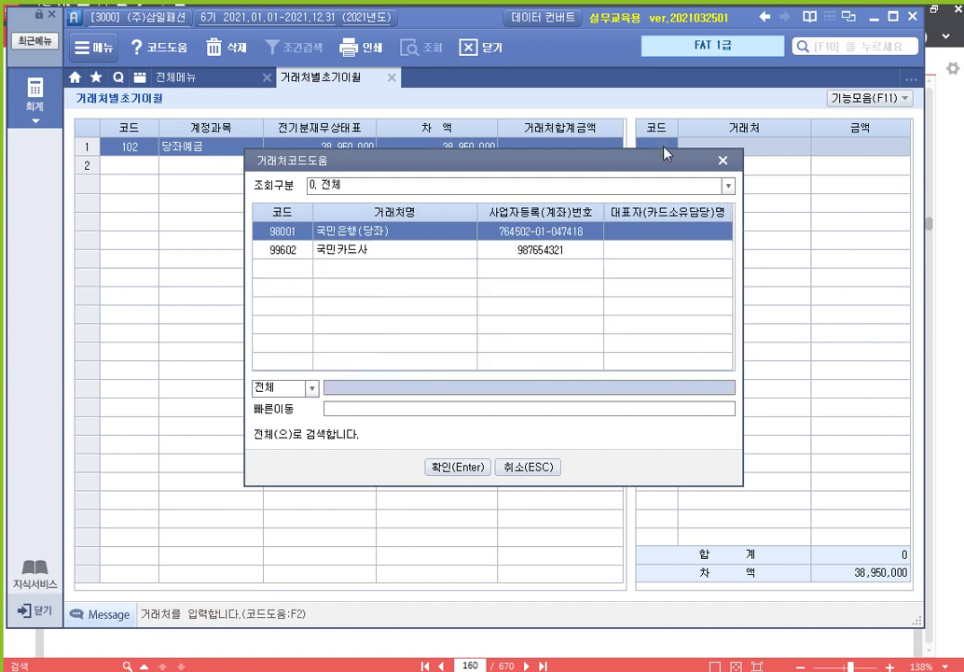
key(Return)
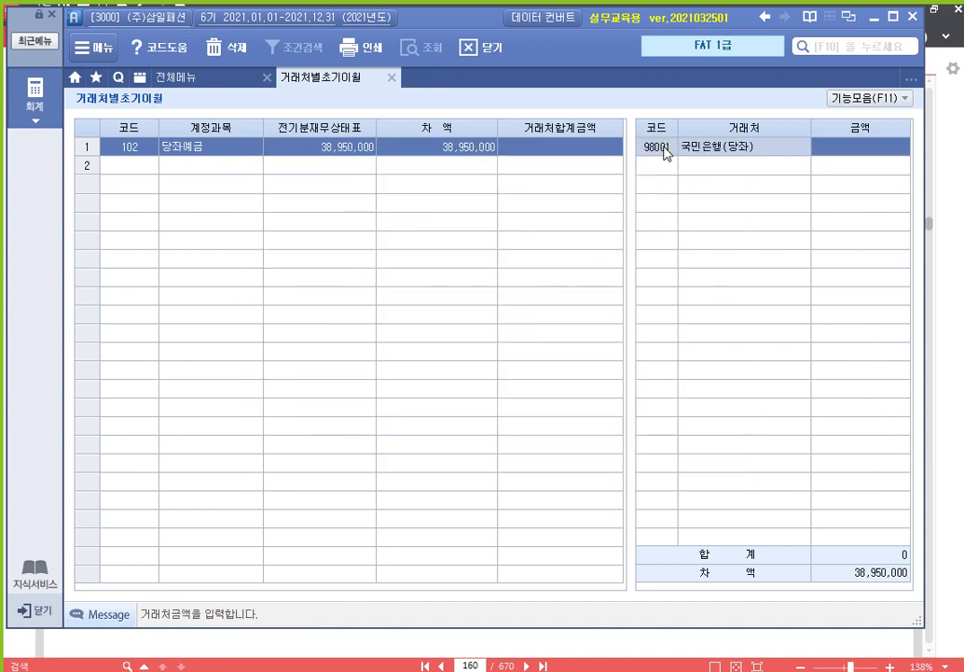
text(3)
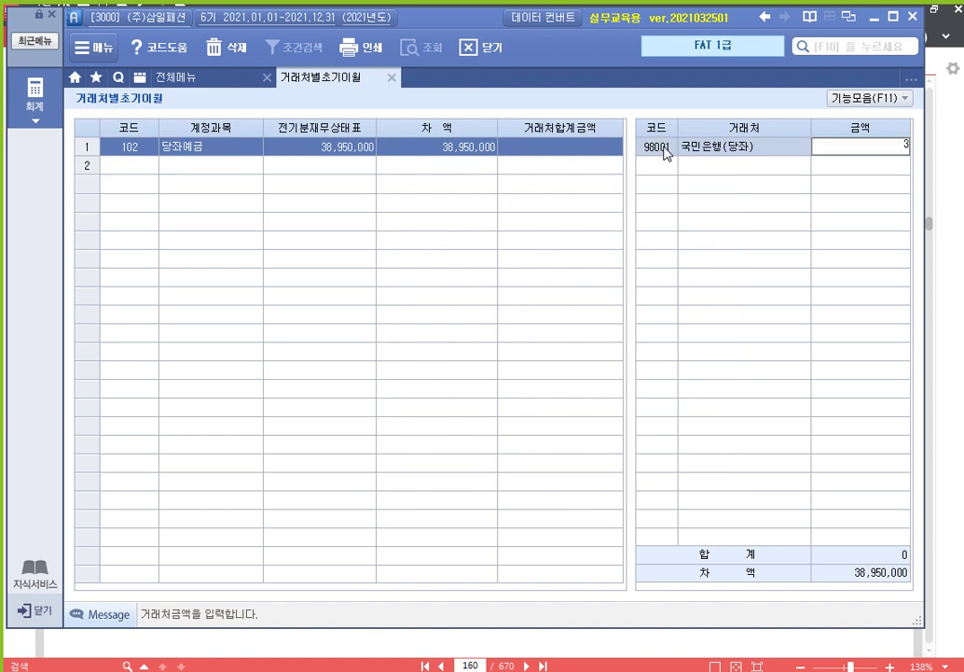
text(8,950,000)
key(Return)
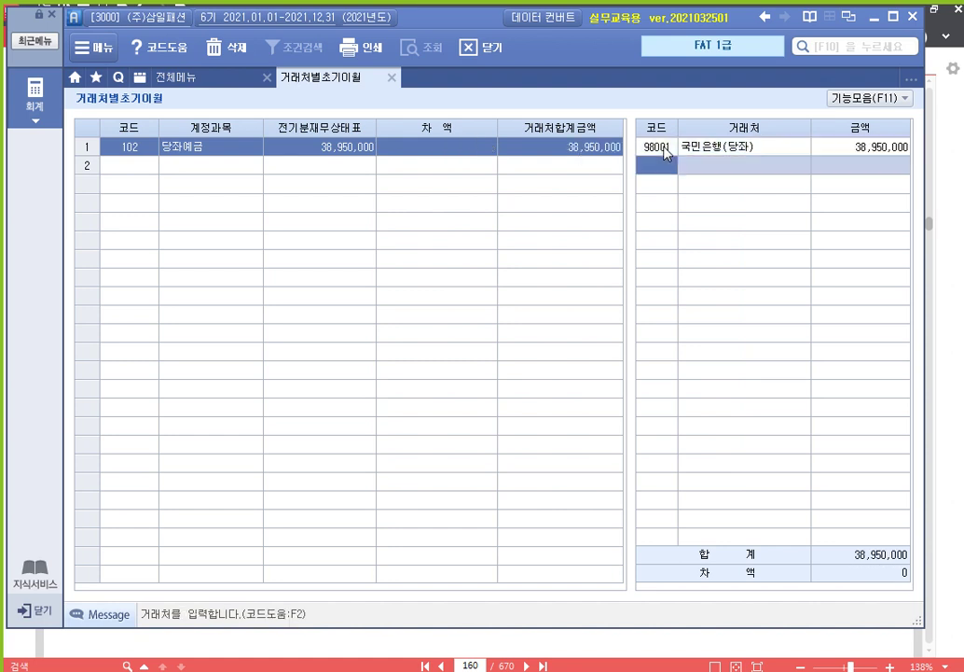
click(467, 146)
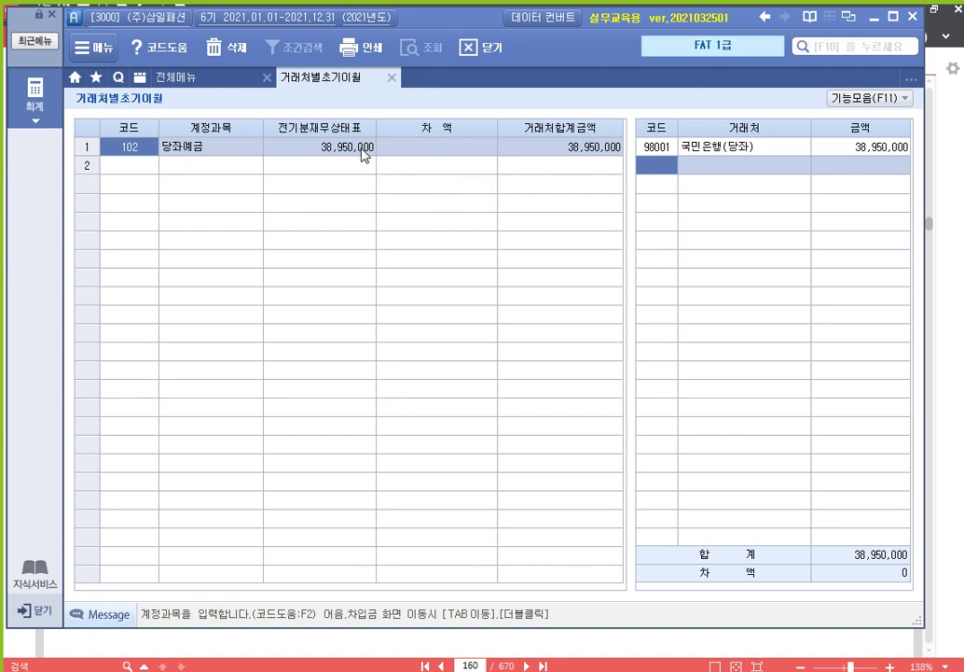
- Add the account 보통예금 (103) to the second row from the prior-period balance sheet accounts
click(138, 168)
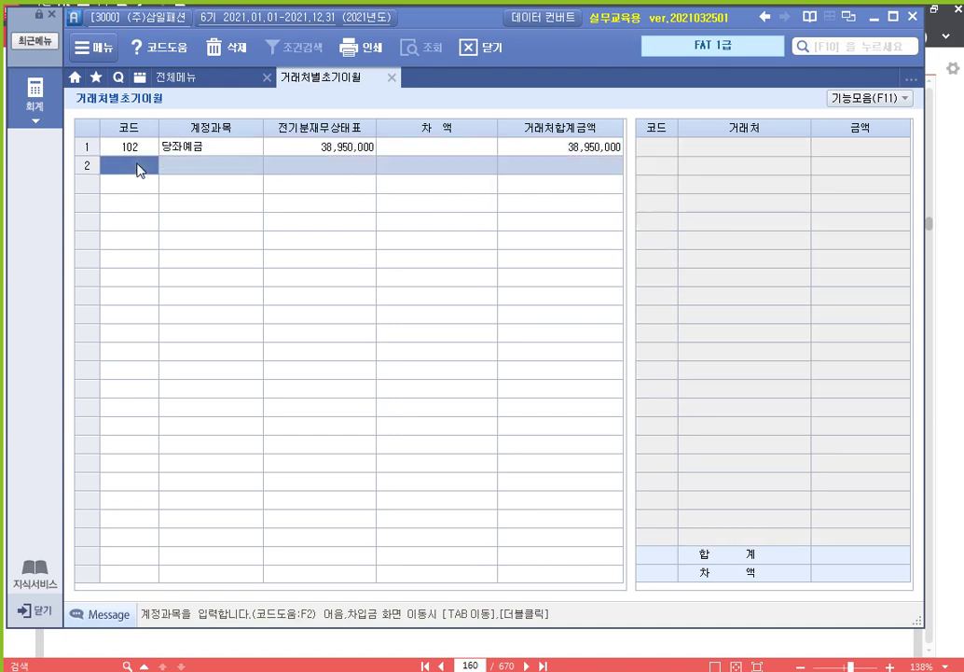
key(F2)
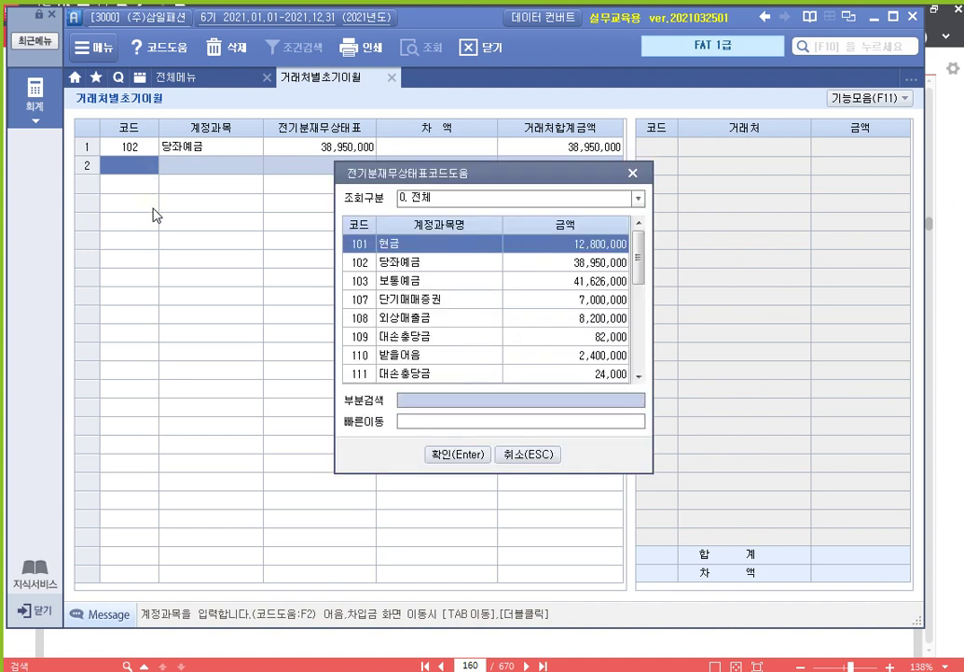
key(Down)
key(Down)
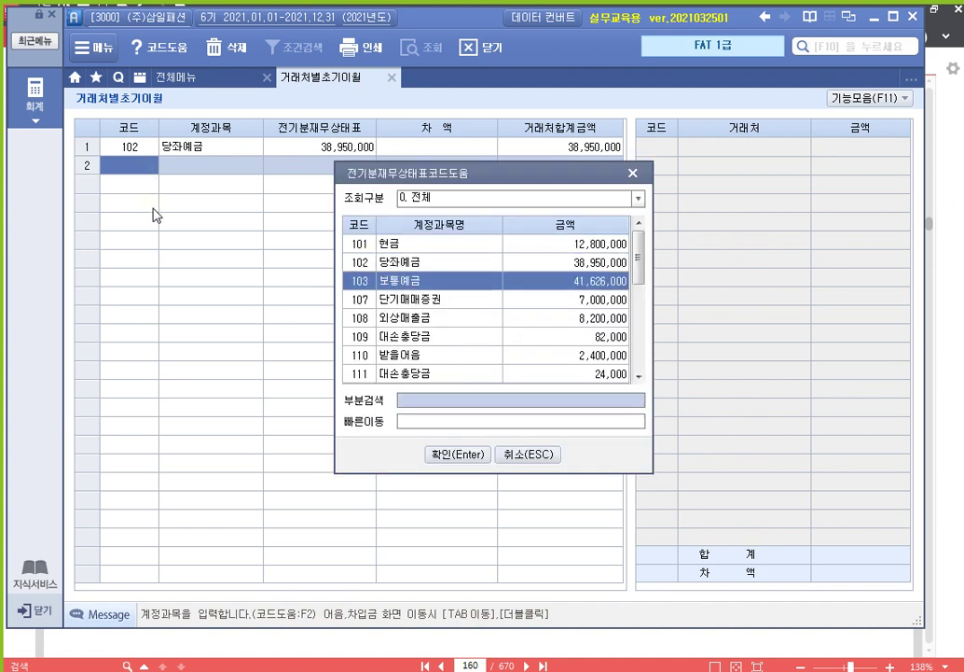
key(Return)
key(Up)
- Assign 신한은행(보통) to 보통예금 as its 거래처 with an amount of 41,626,000
key(Tab)
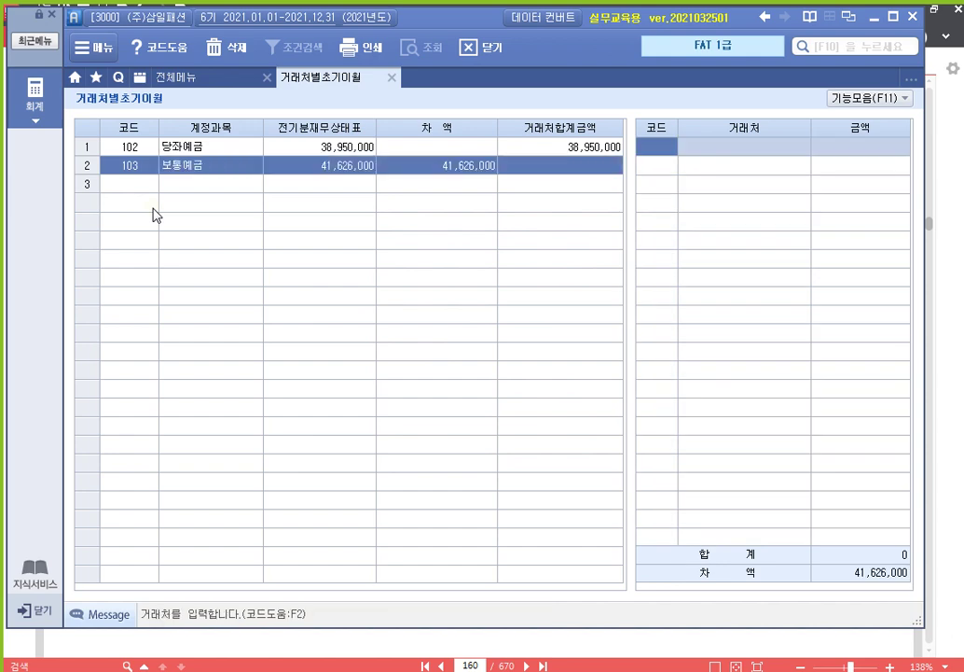
key(F2)
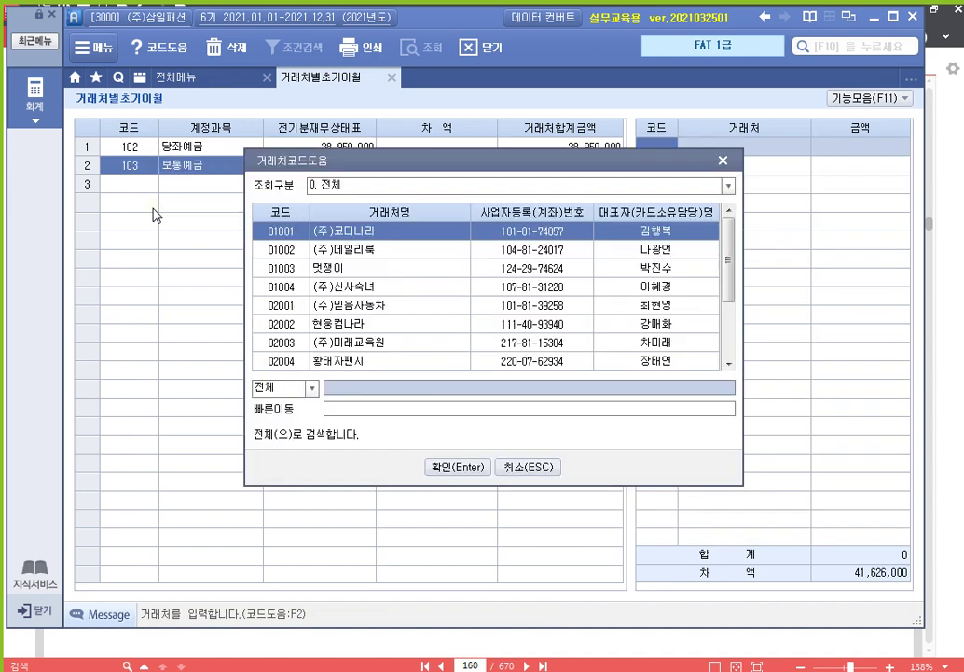
text(신한)
key(Return)
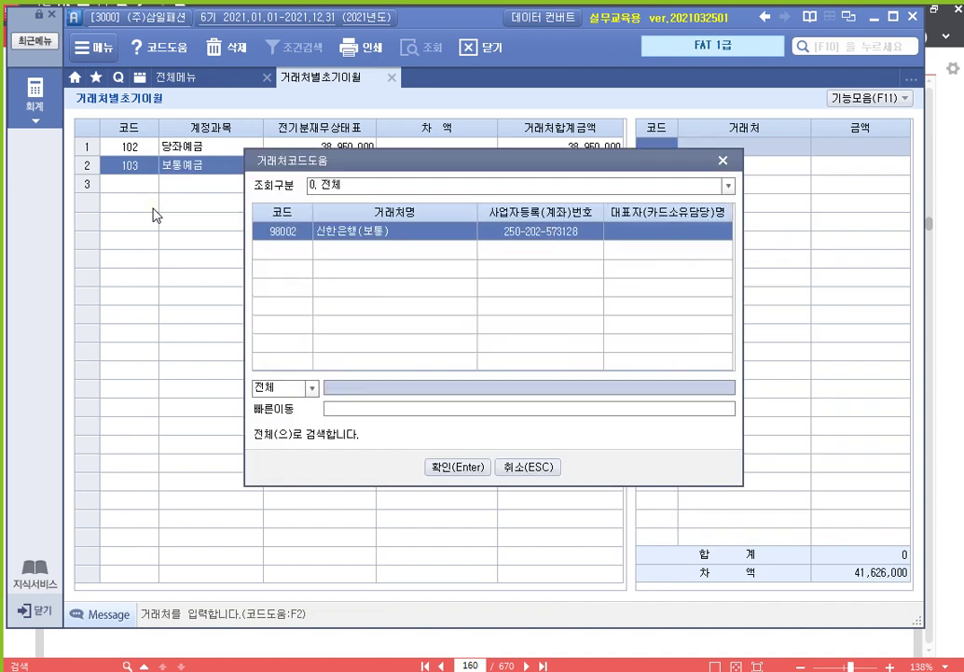
key(Return)
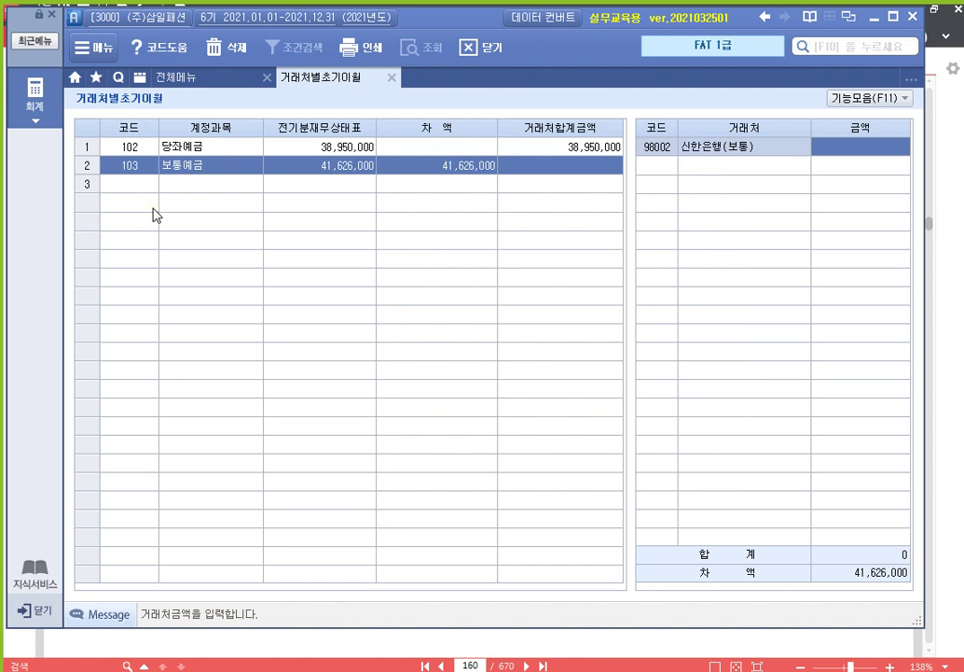
text(41,626,000)
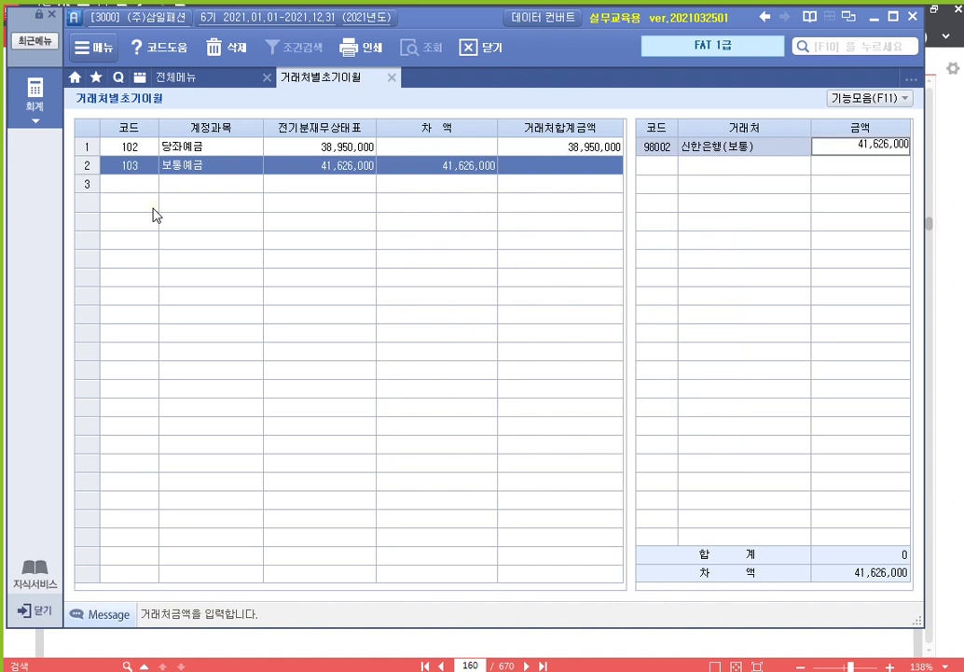
key(Return)
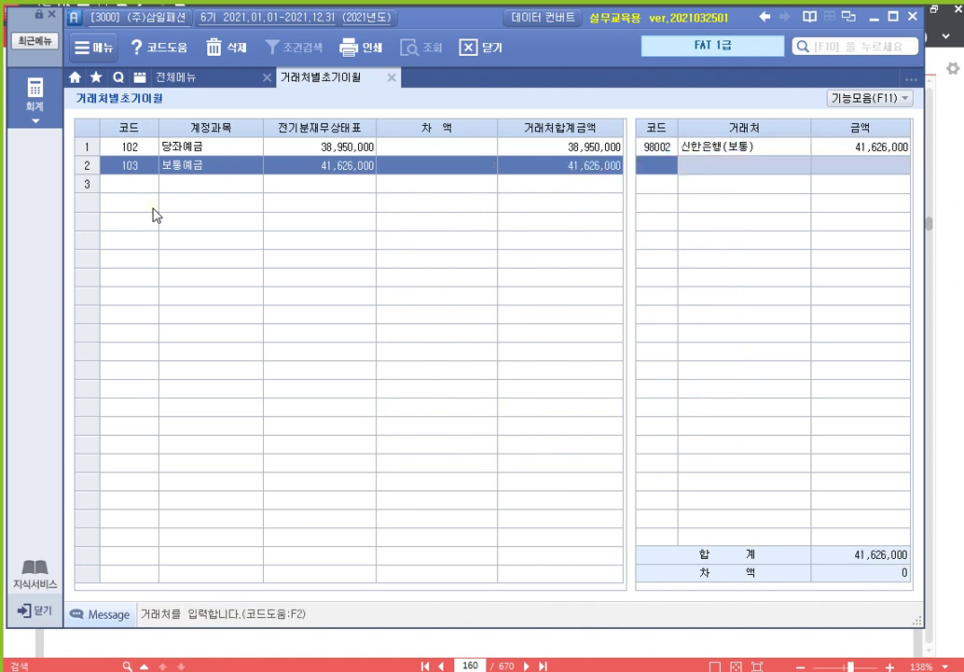
click(229, 174)
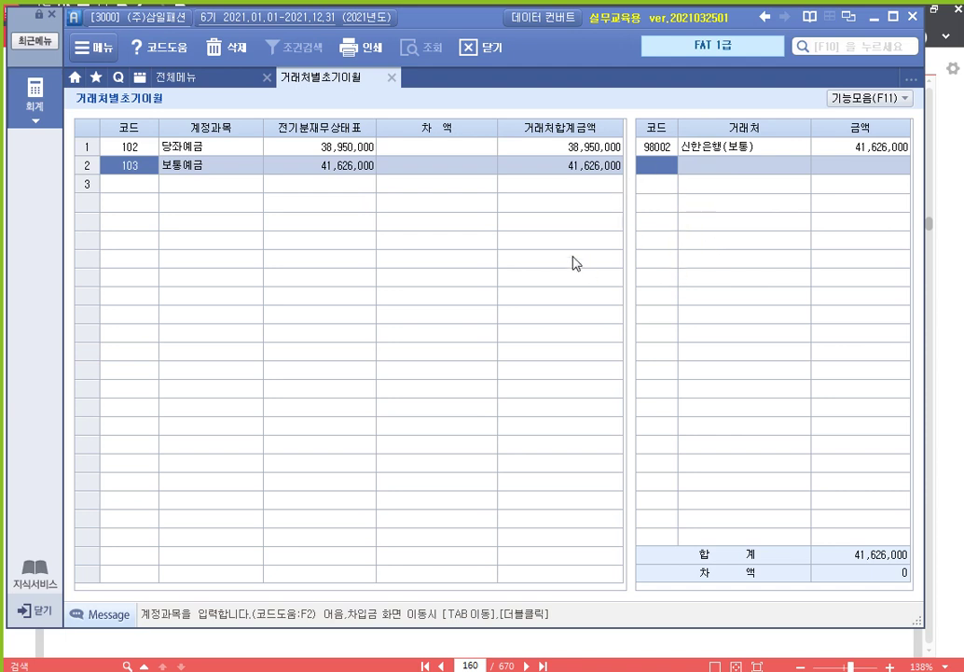
- Add the account 외상매출금 to the third row by its code, 108
click(139, 196)
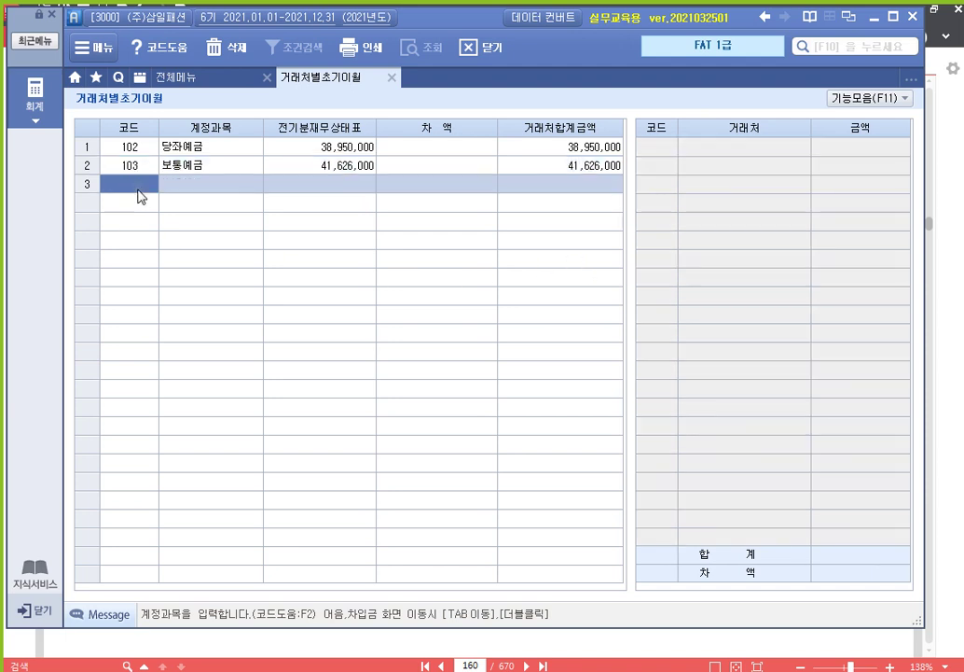
text(108)
key(Return)
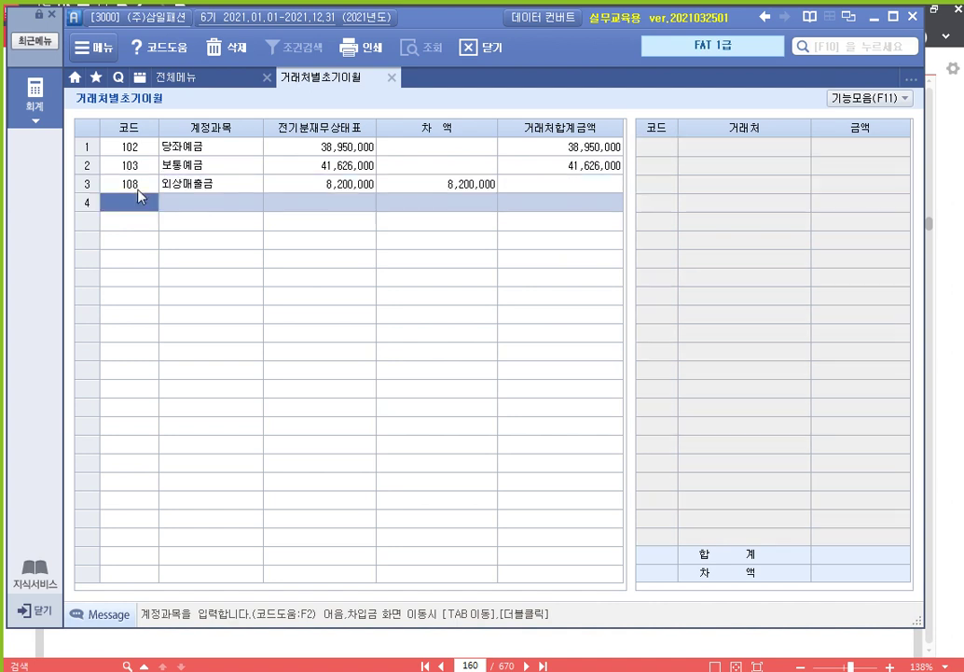
key(Up)
- Enter (주)코디나라 as the first 거래처 of 외상매출금 with an amount of 4,700,000
key(Tab)
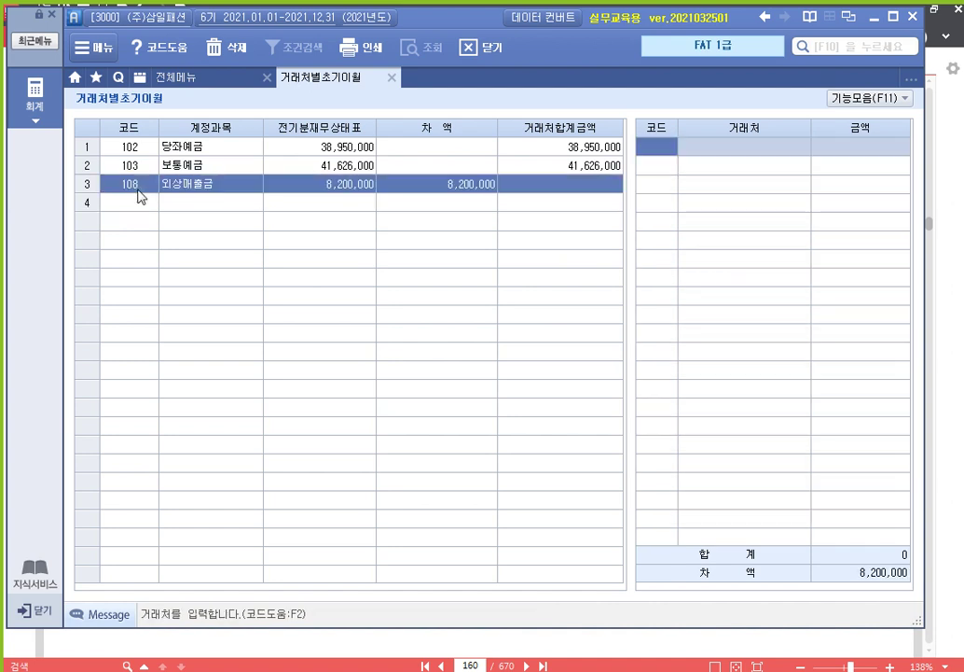
key(F2)
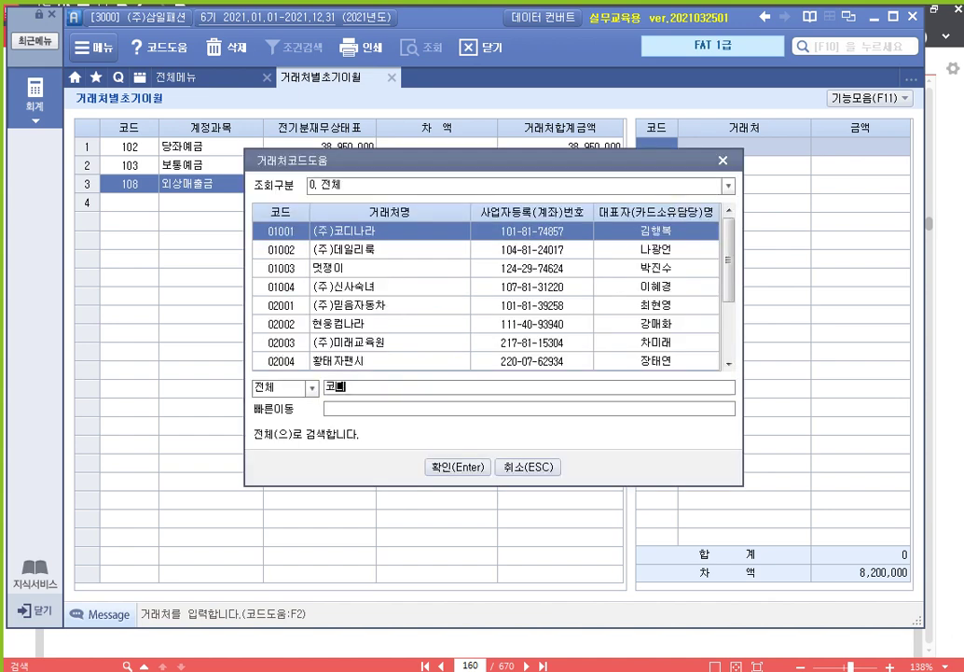
key(Return)
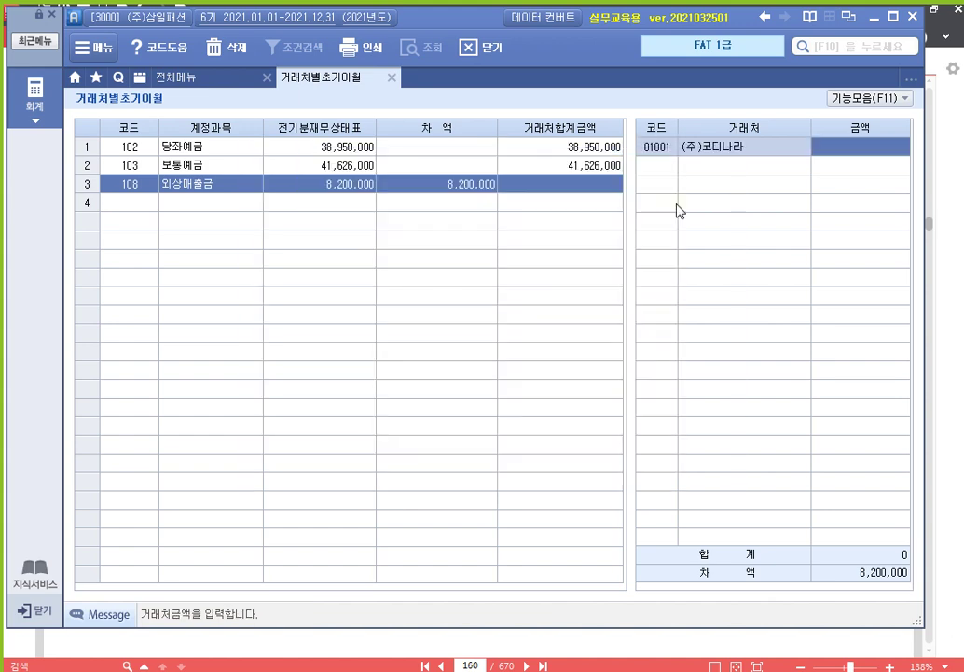
text(4700000)
key(Return)
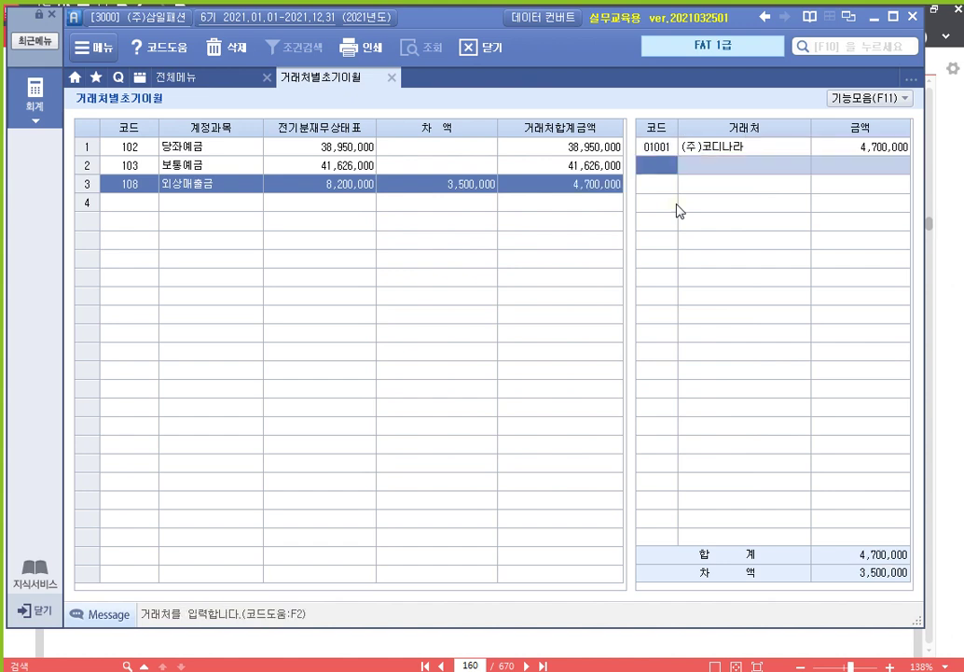
- Enter (주)데일리룩 as the second 거래처 of 외상매출금 with an amount of 3,500,000, and return to the account list
key(F2)
text(데일)
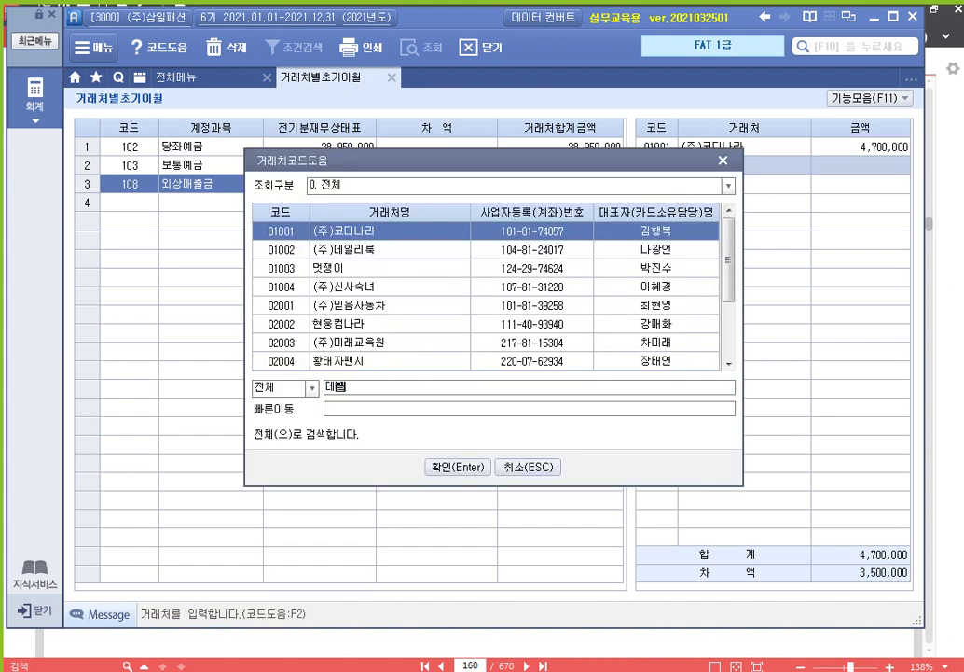
key(Return)
key(Return)
text(3500000)
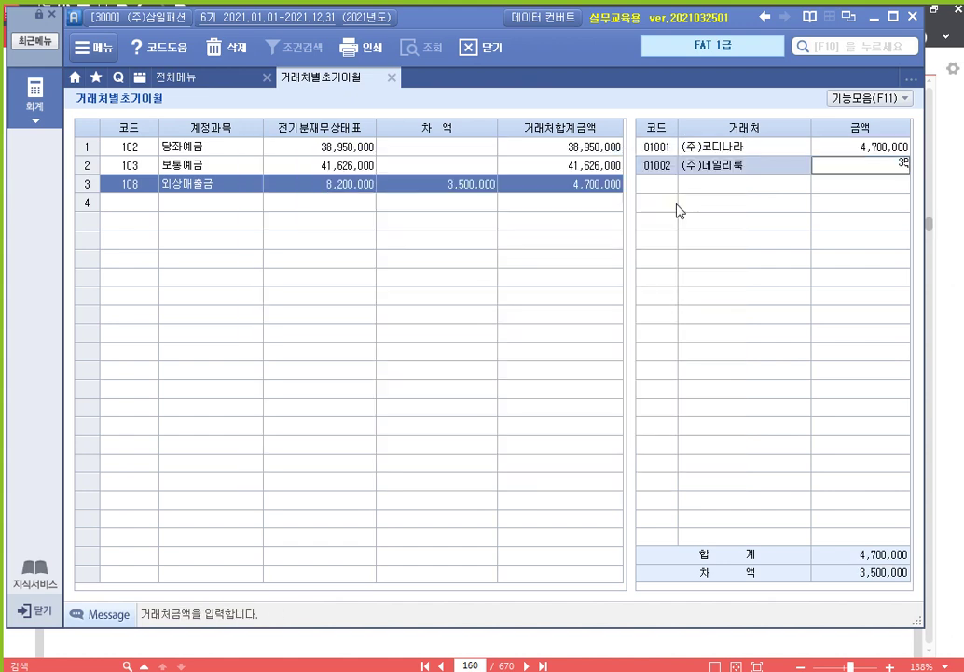
key(Return)
key(Up)
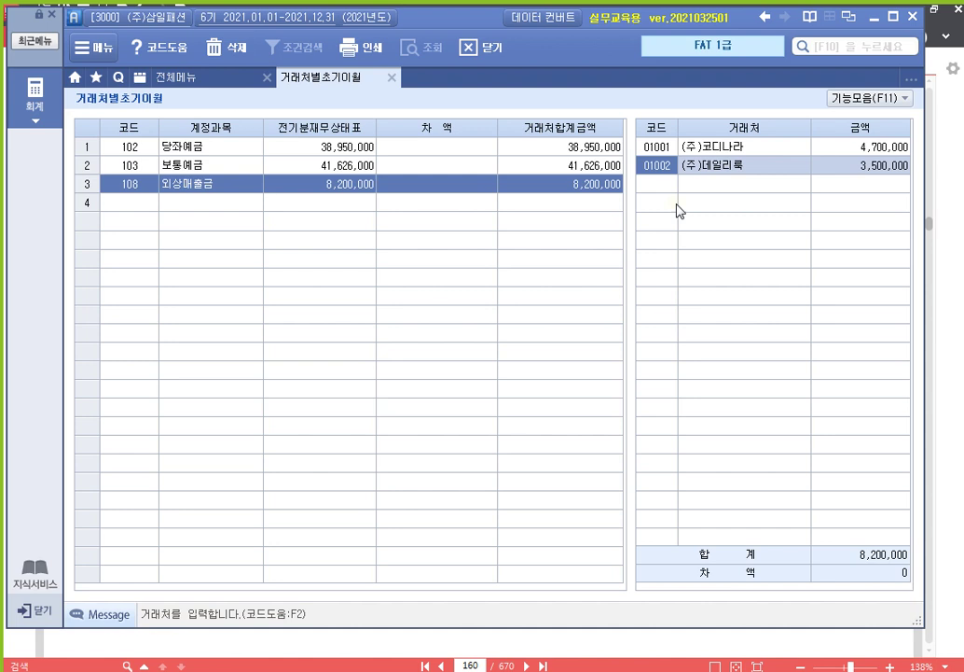
key(Escape)
- Add the account 받을어음 (110) to the fourth row and open its note detail entry screen
key(Down)
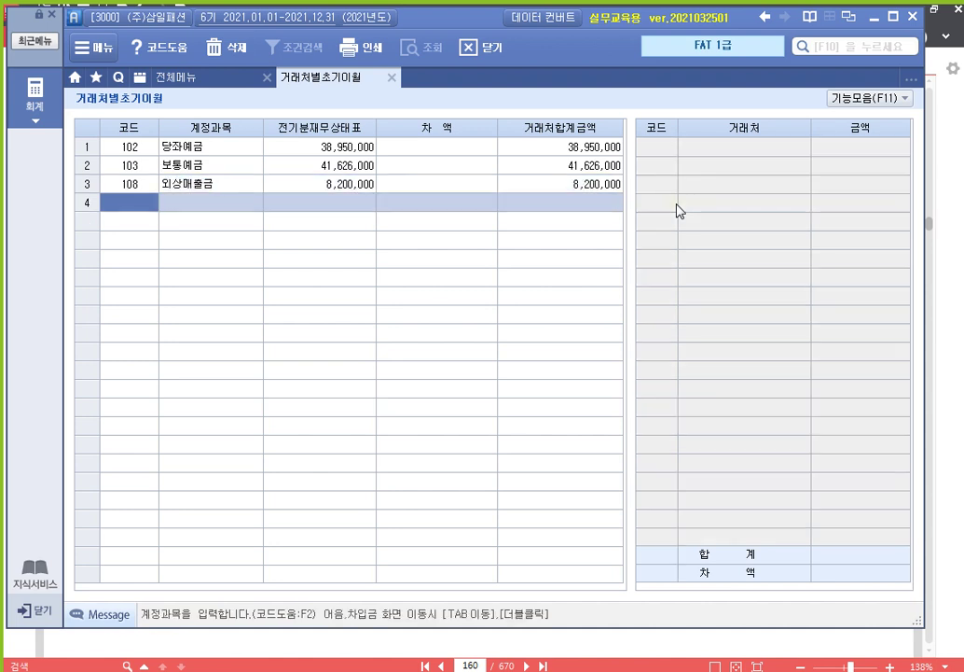
key(F2)
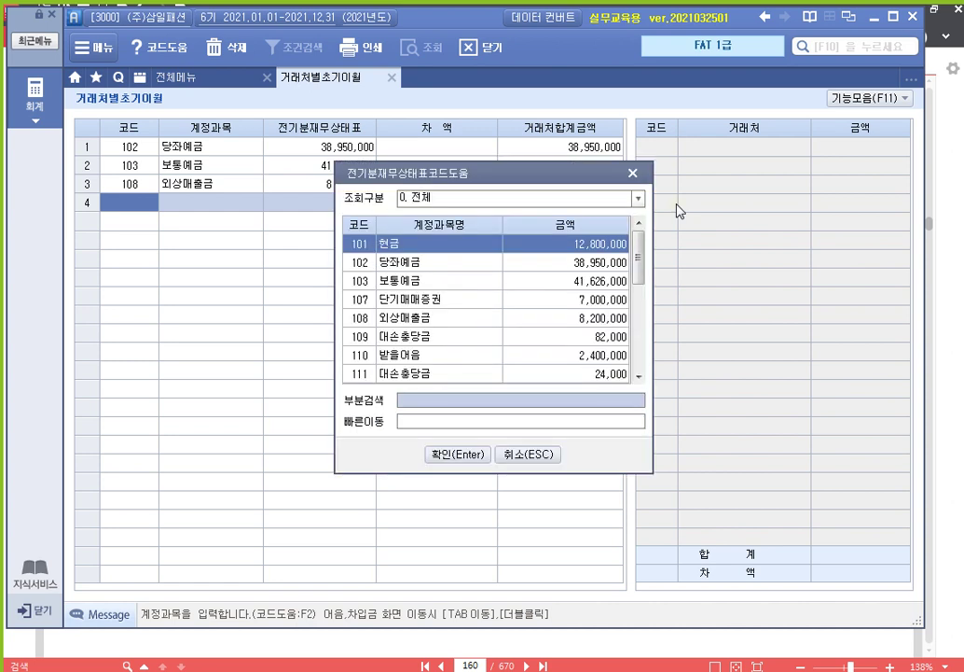
key(Down)
key(Down)
key(Down)
key(Down)
key(Down)
key(Down)
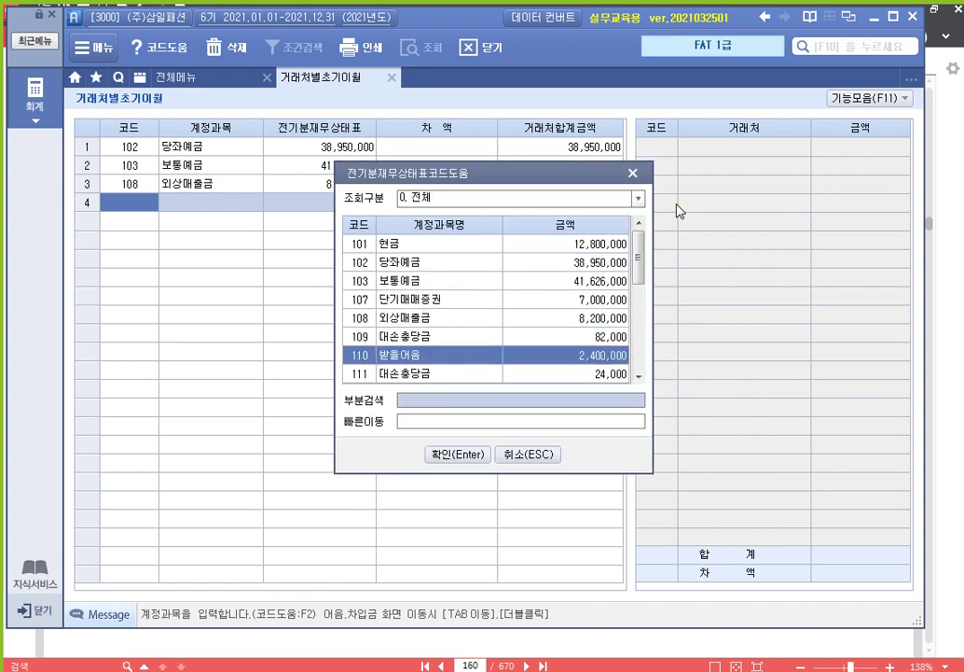
key(Return)
key(Up)
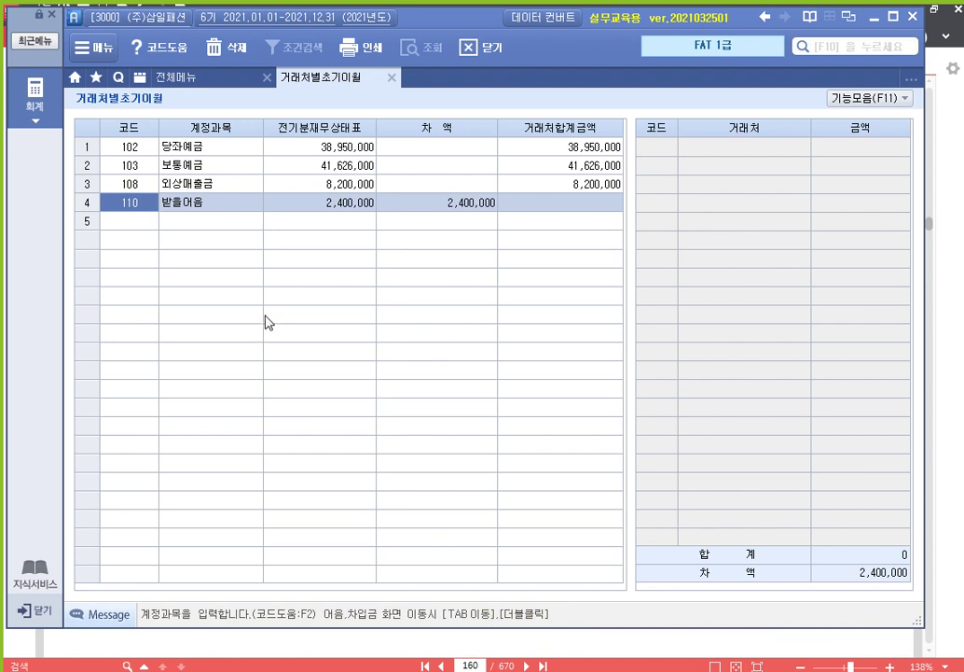
double_click(531, 210)
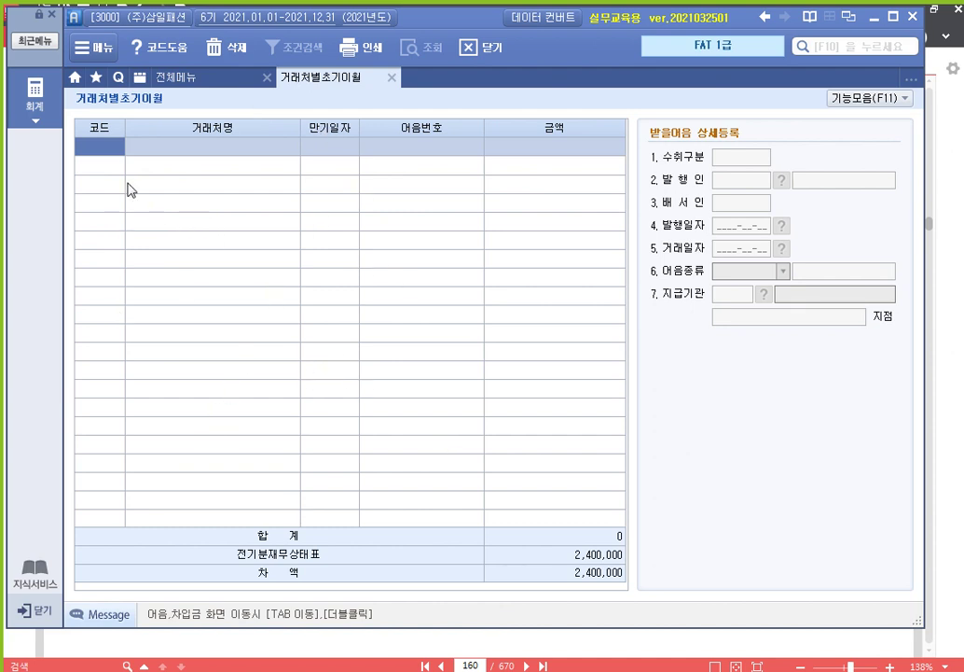
- Reopen the 받을어음 note detail entry screen and add 멋쟁이 (01003) with a 만기일자 of 2021-06-20
key(Escape)
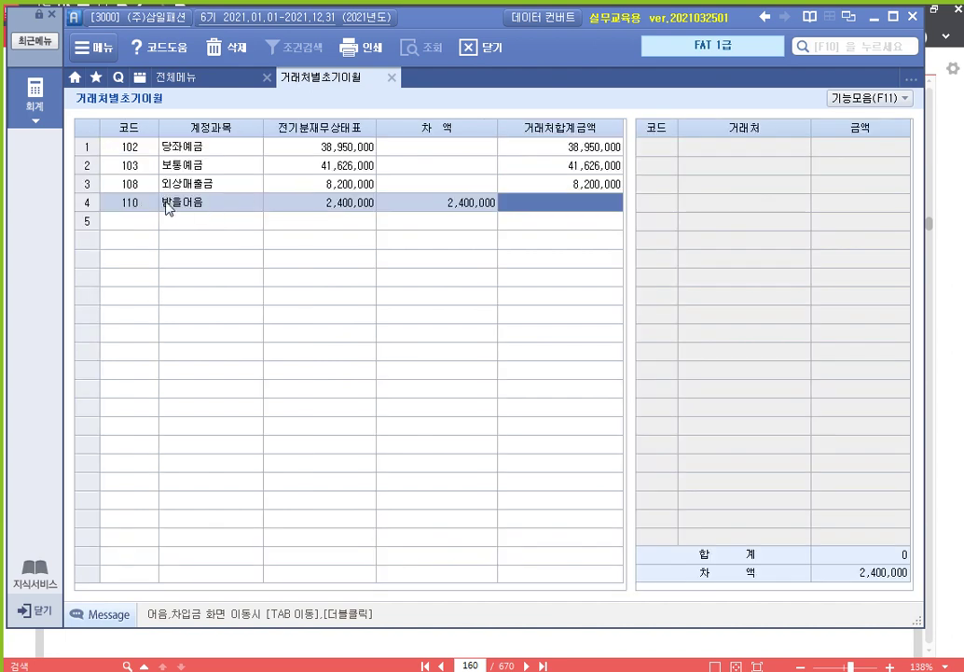
double_click(572, 210)
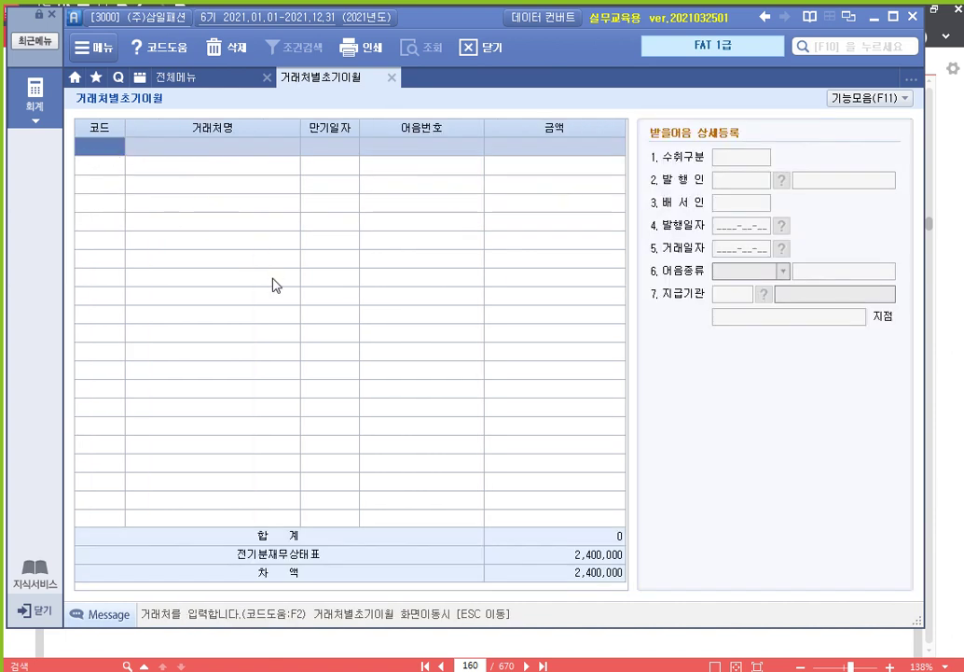
key(F2)
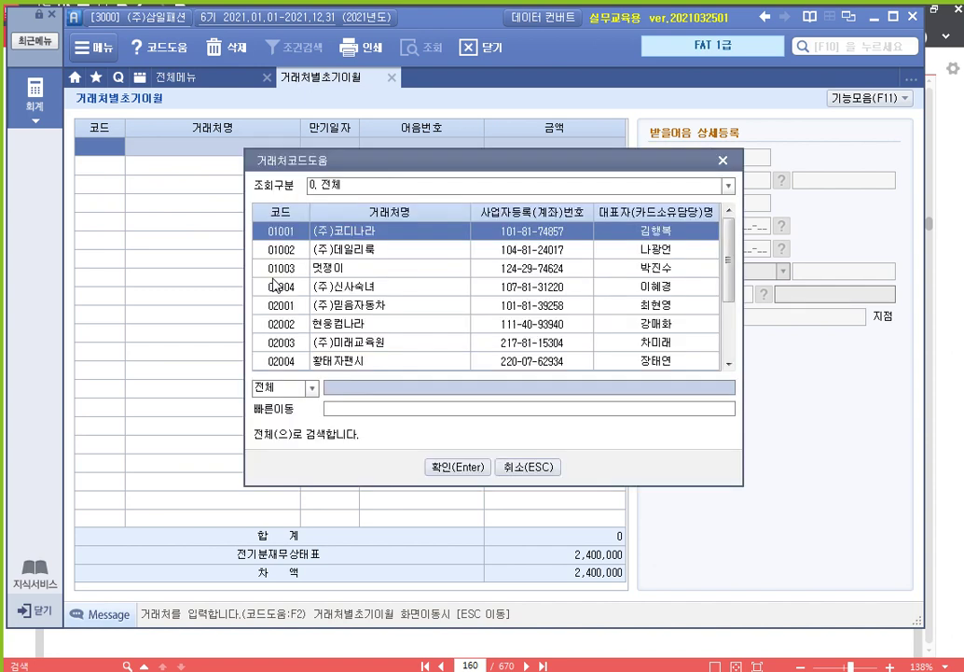
key(Down)
key(Down)
key(Return)
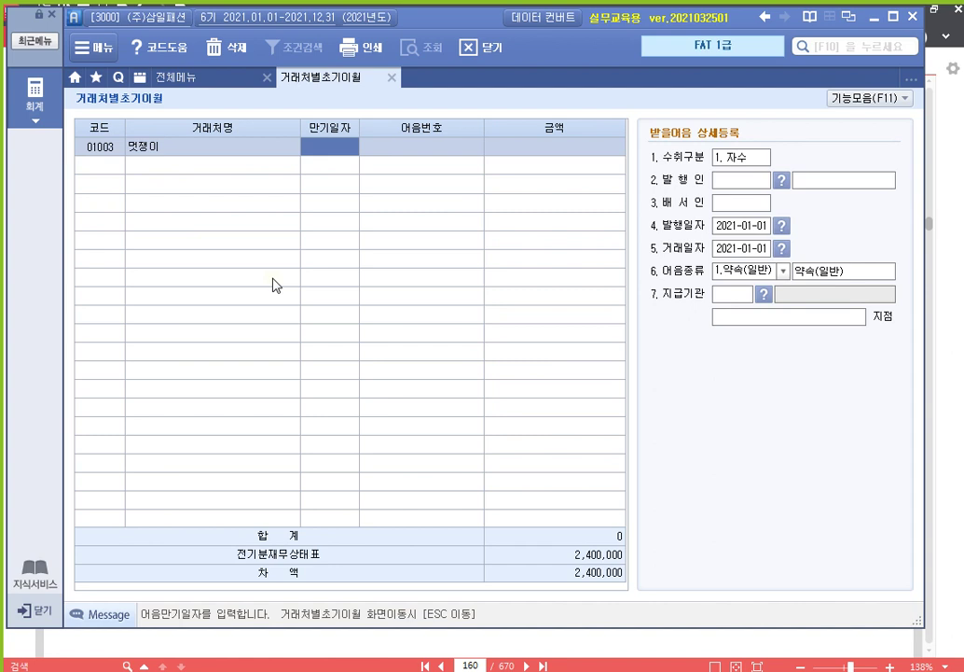
text(2021-06-2)
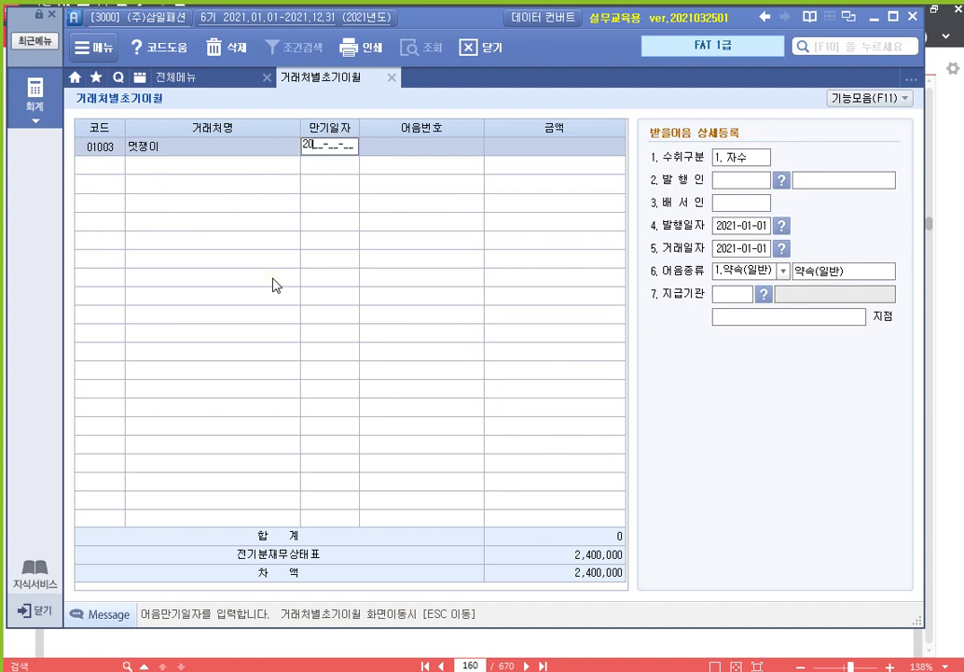
text(0)
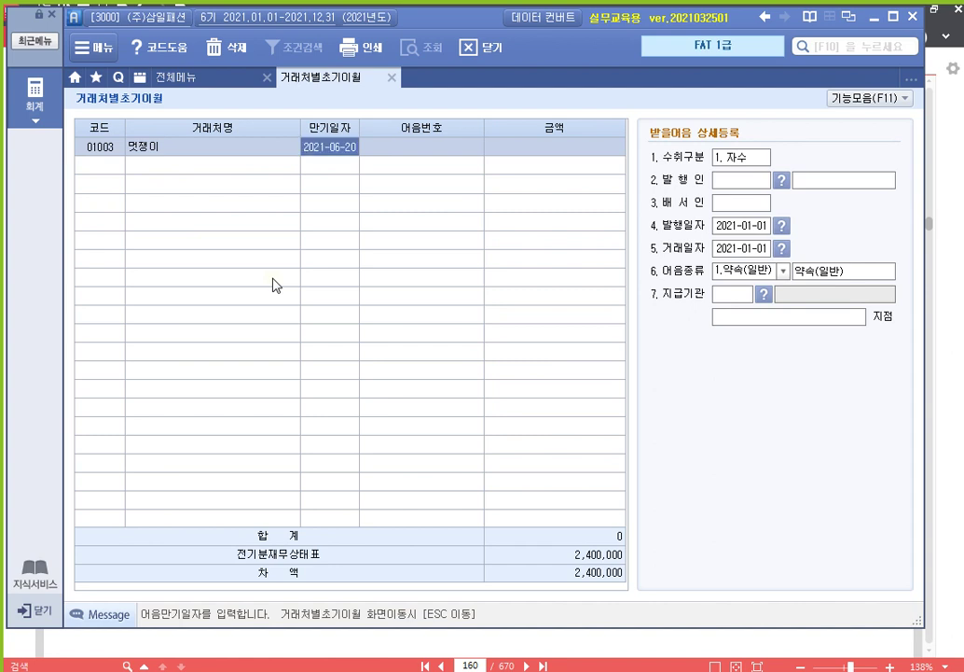
key(Return)
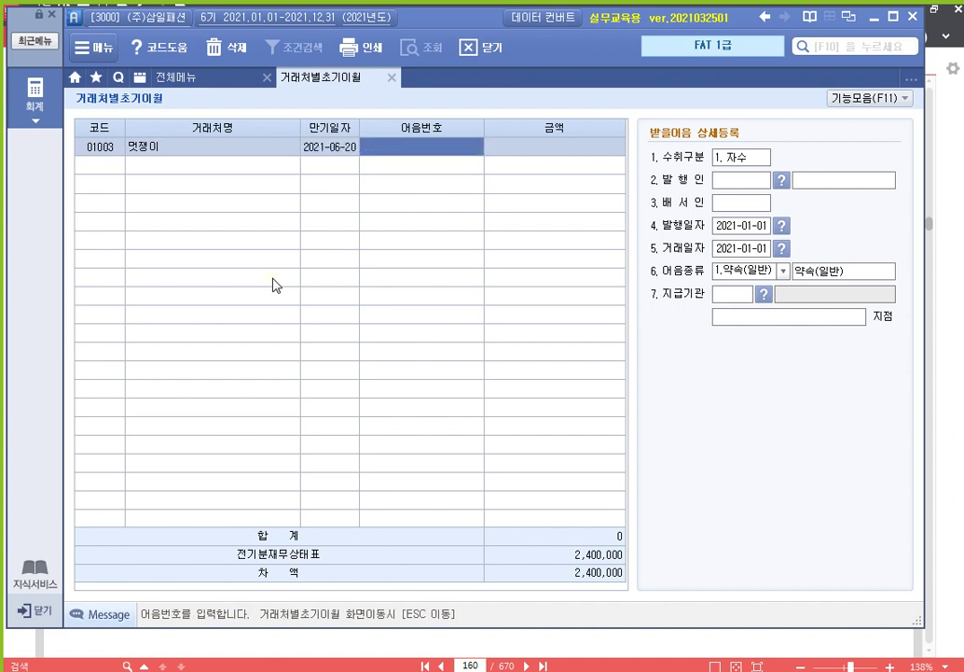
- Switch to the exercise in 알PDF and underline the issue-date digits 20201220 within the 어음번호 of 받을어음
key(alt+Tab)
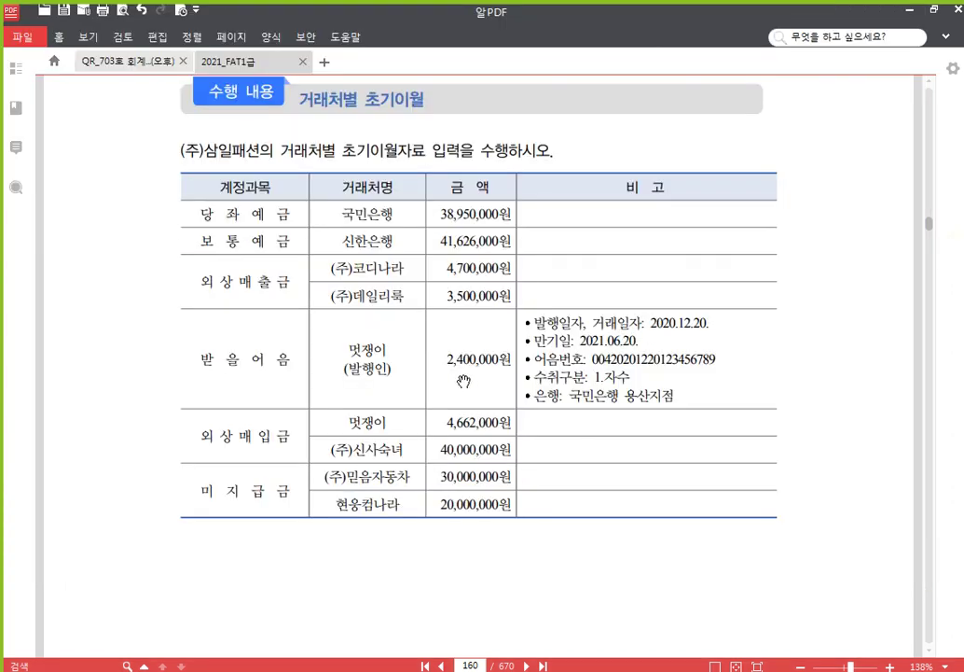
scroll(774, 329, down, 3)
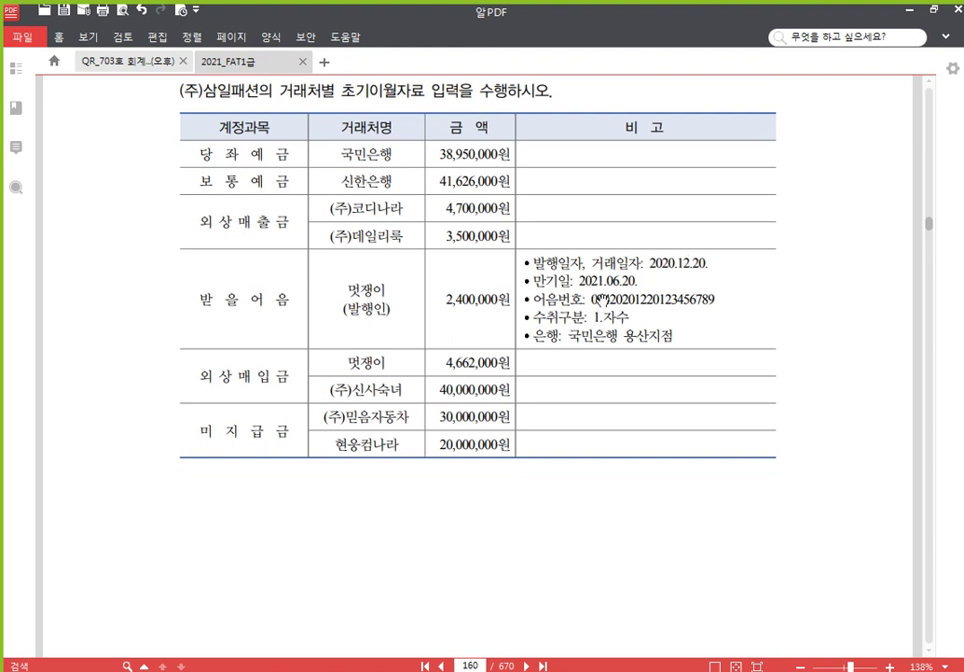
drag(611, 299, 661, 301)
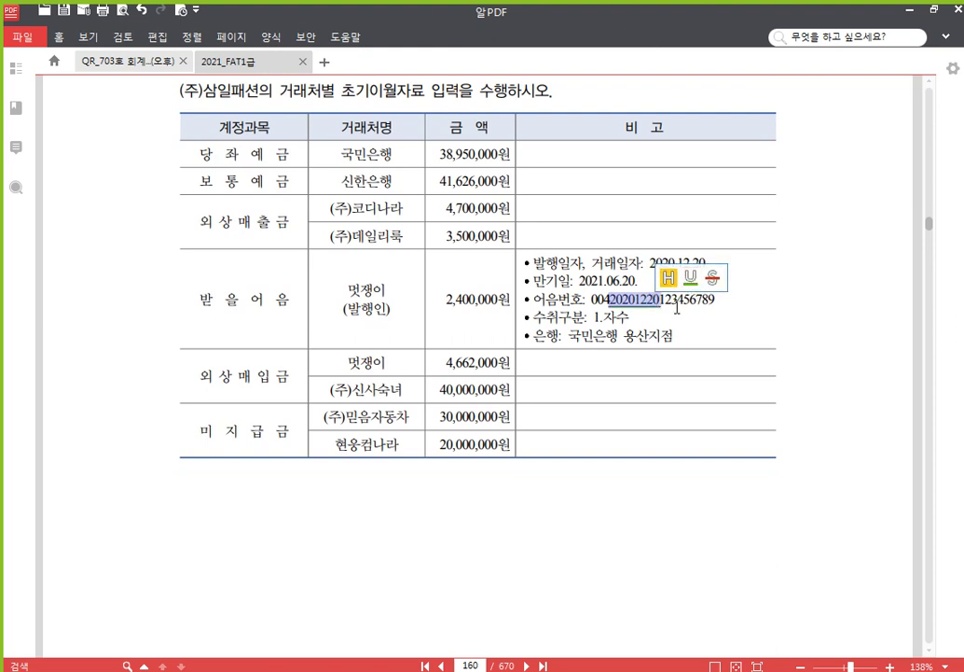
click(690, 277)
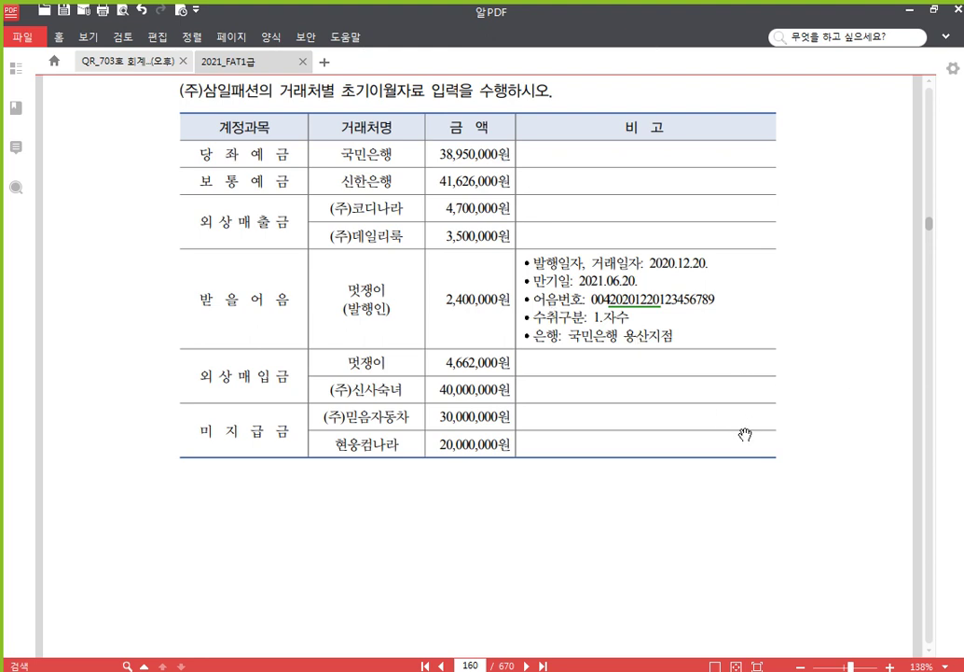
- Switch back to the accounting program and enter the exercise's 어음번호 and an amount of 2,400,000 for 멋쟁이
key(alt+Tab)
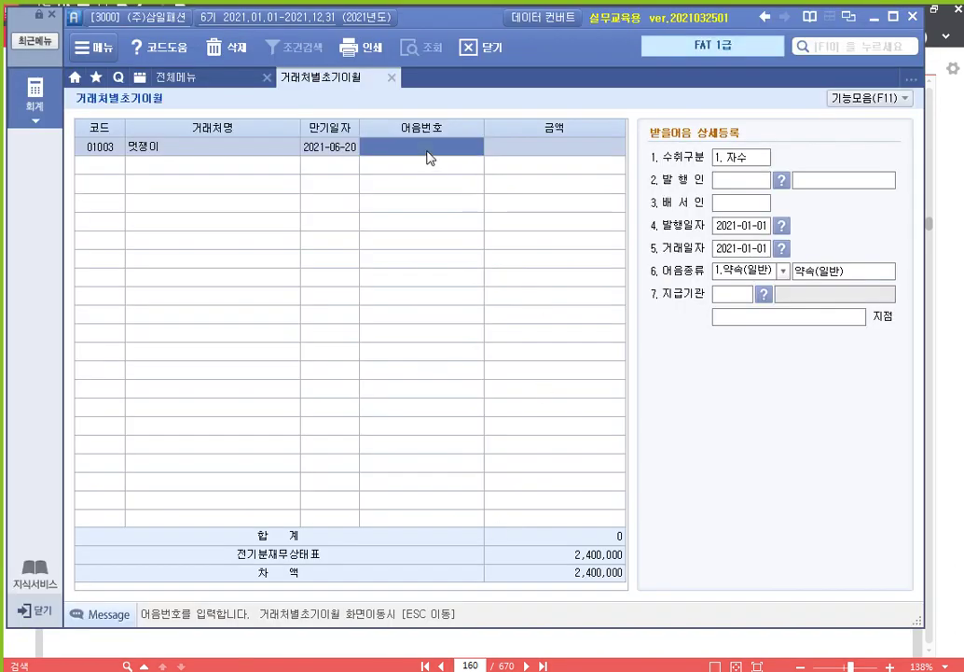
text(00420)
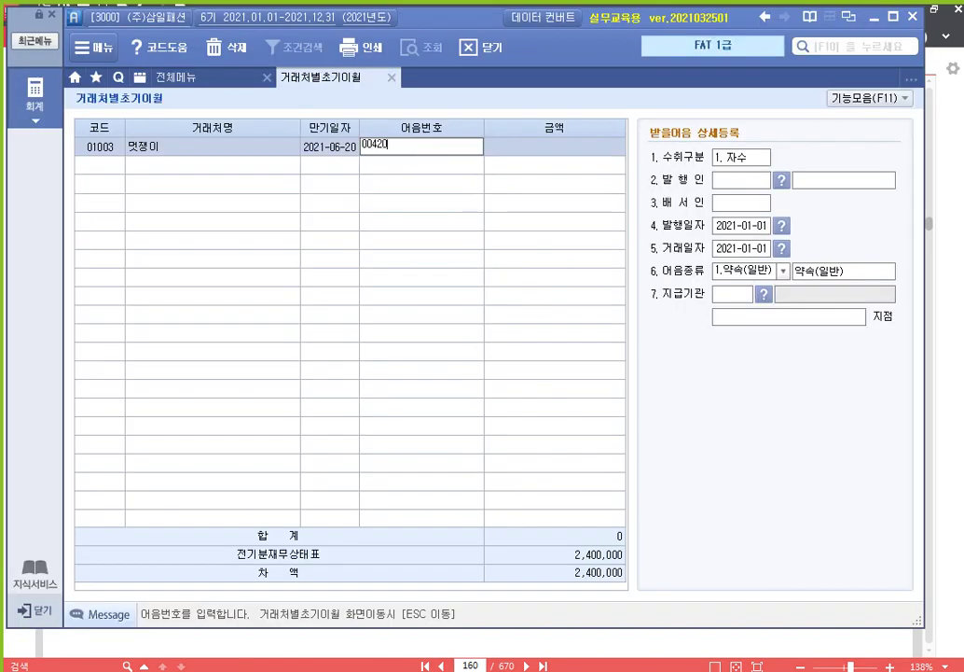
text(201220123456789)
key(Return)
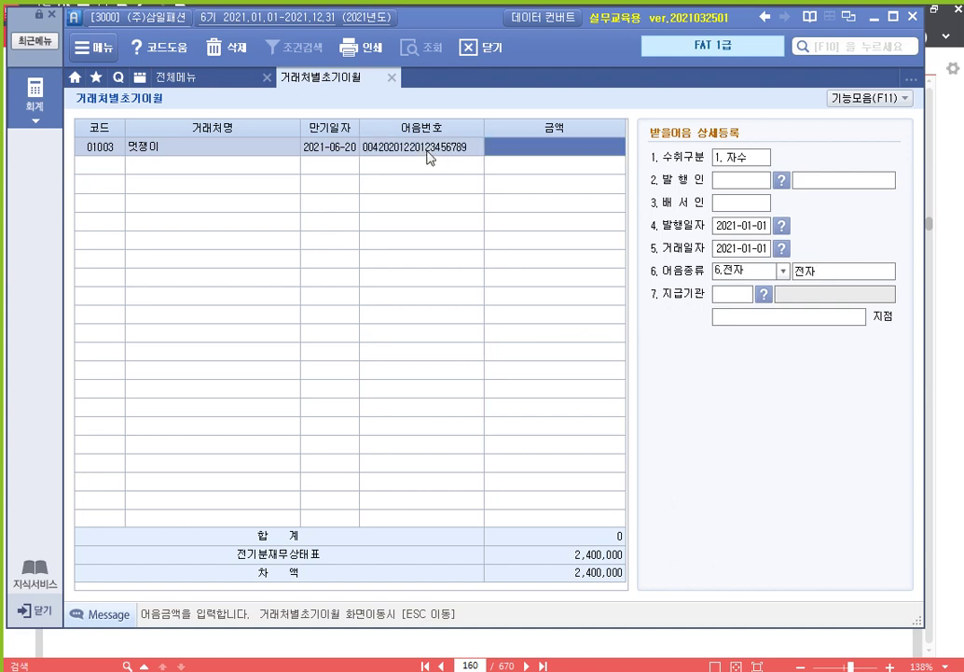
text(2400000)
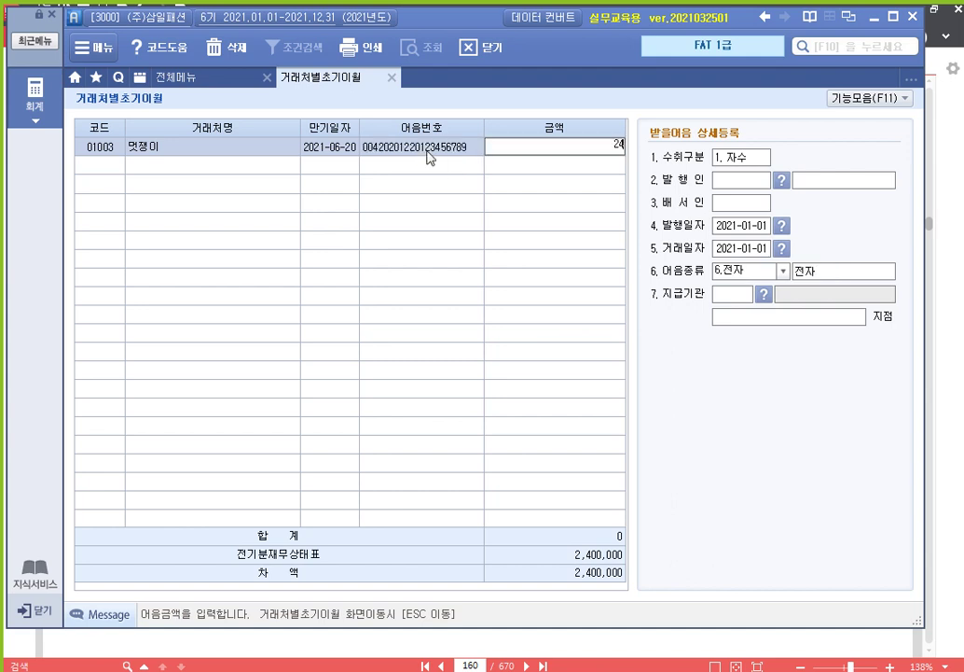
key(Return)
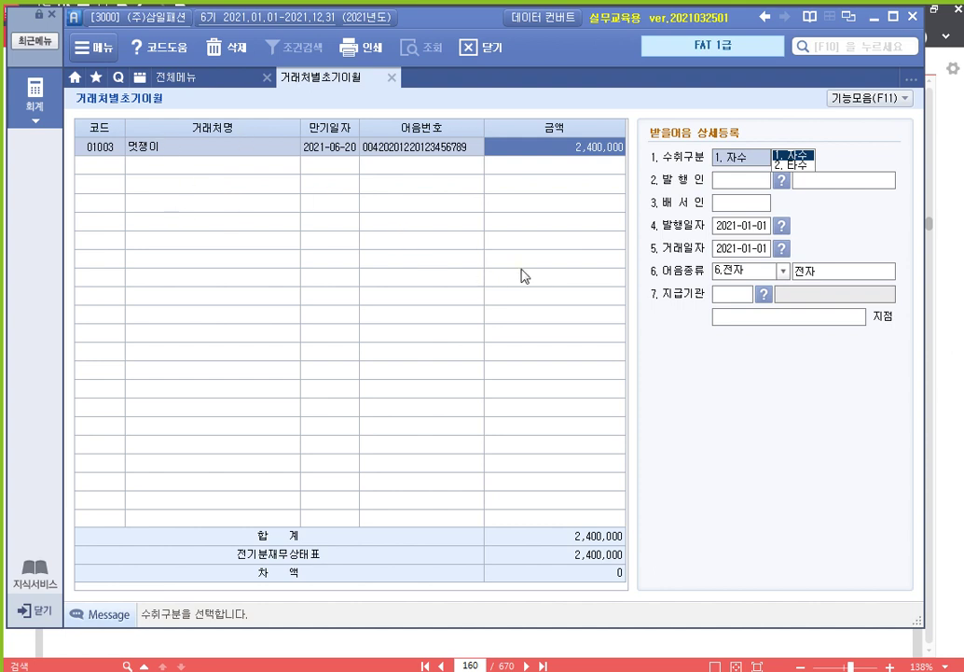
- Set 수취구분 to 1. 자수 and 발행인 to 멋쟁이 (01003), leaving 배서인 blank
key(Return)
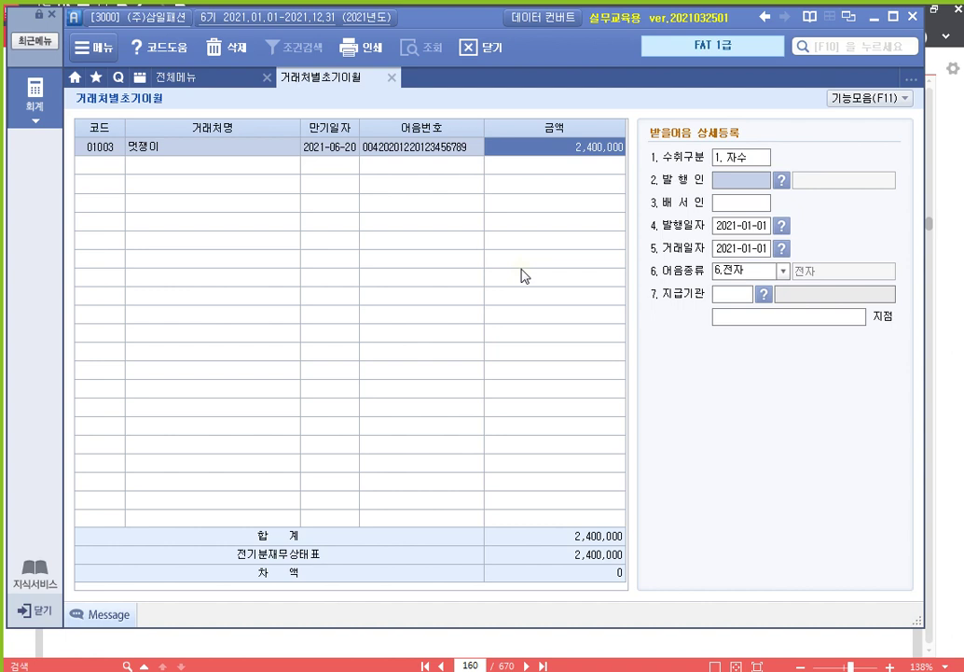
key(F2)
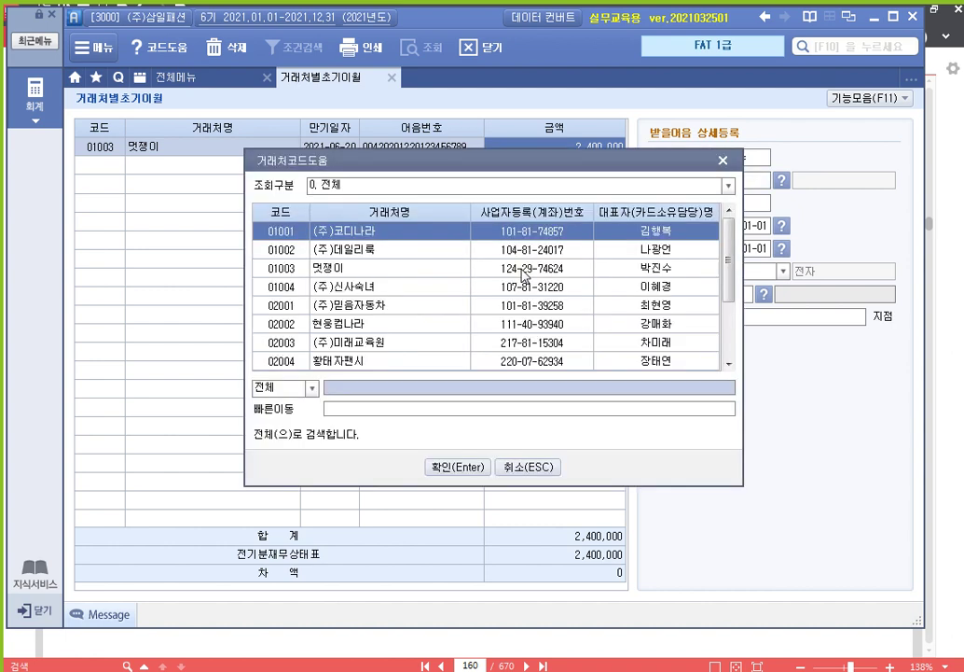
double_click(520, 270)
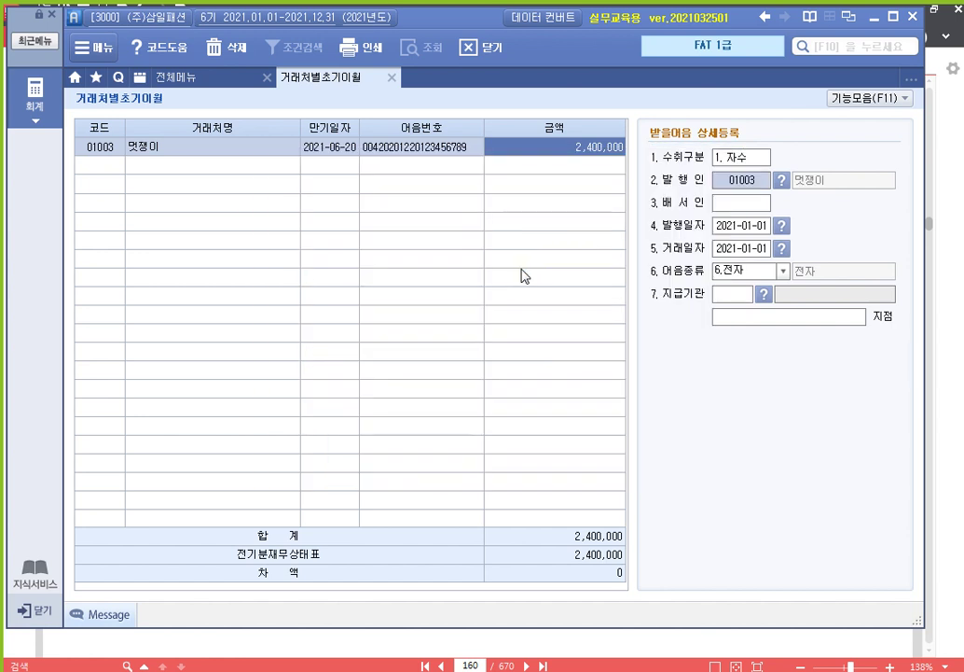
key(Return)
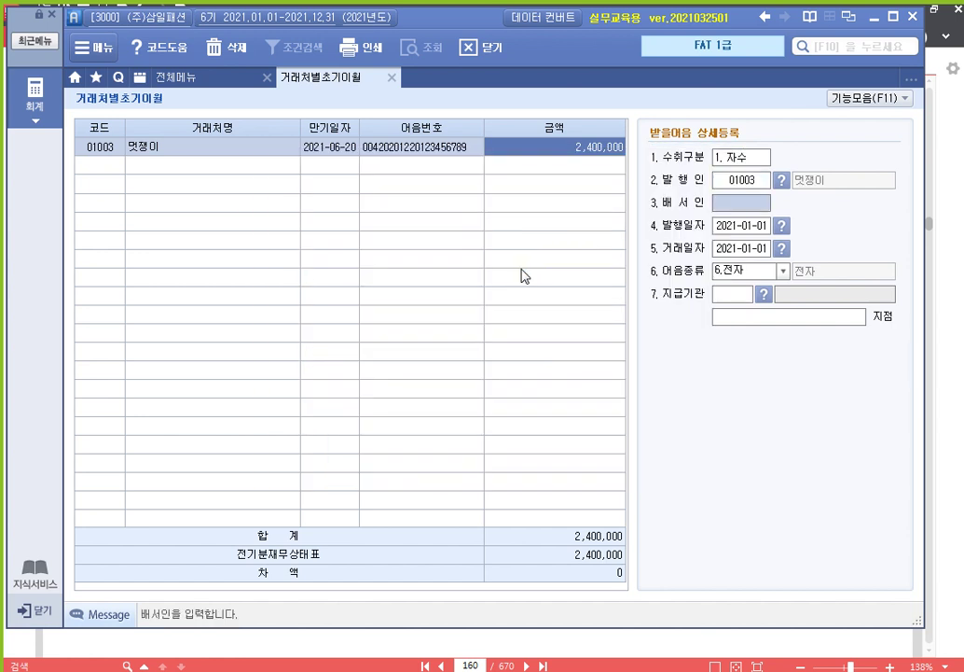
key(Return)
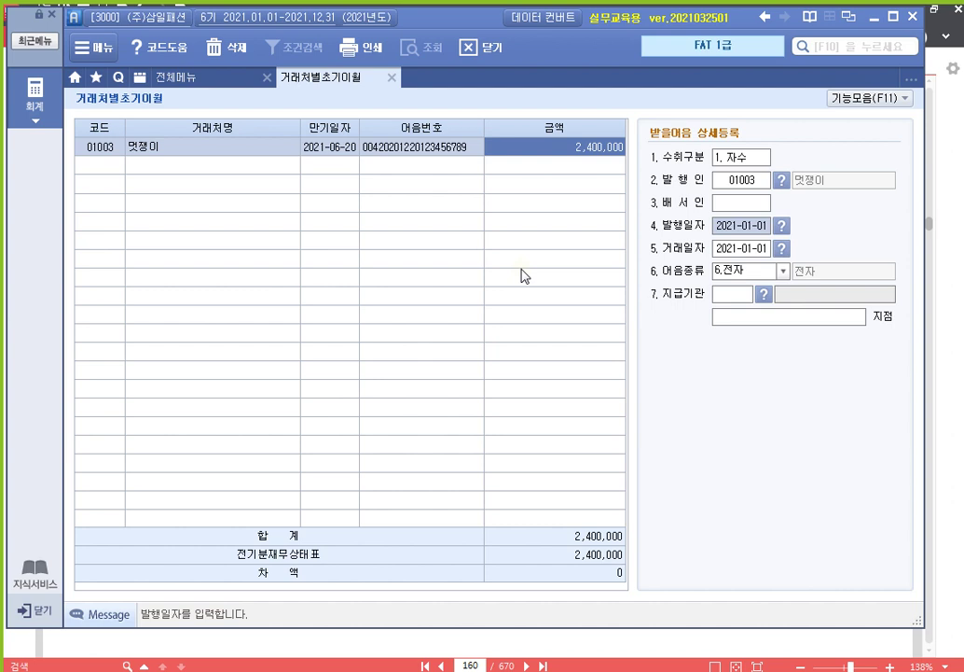
- Check the dates in the exercise, set 발행일자 and 거래일자 to 2020-12-20, and accept 6.전자 as the 어음종류
click(961, 304)
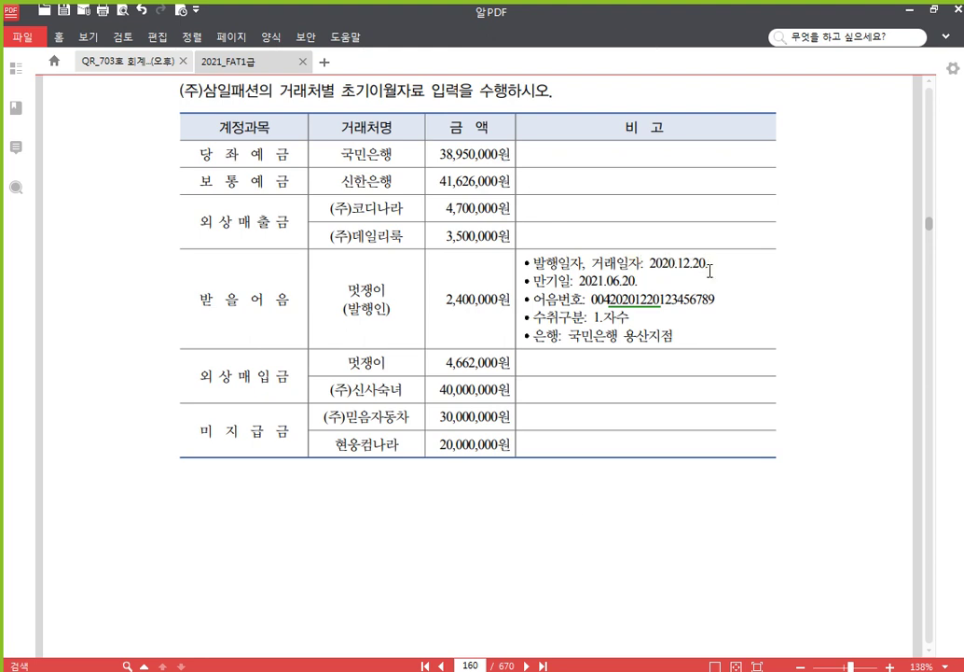
key(alt+Tab)
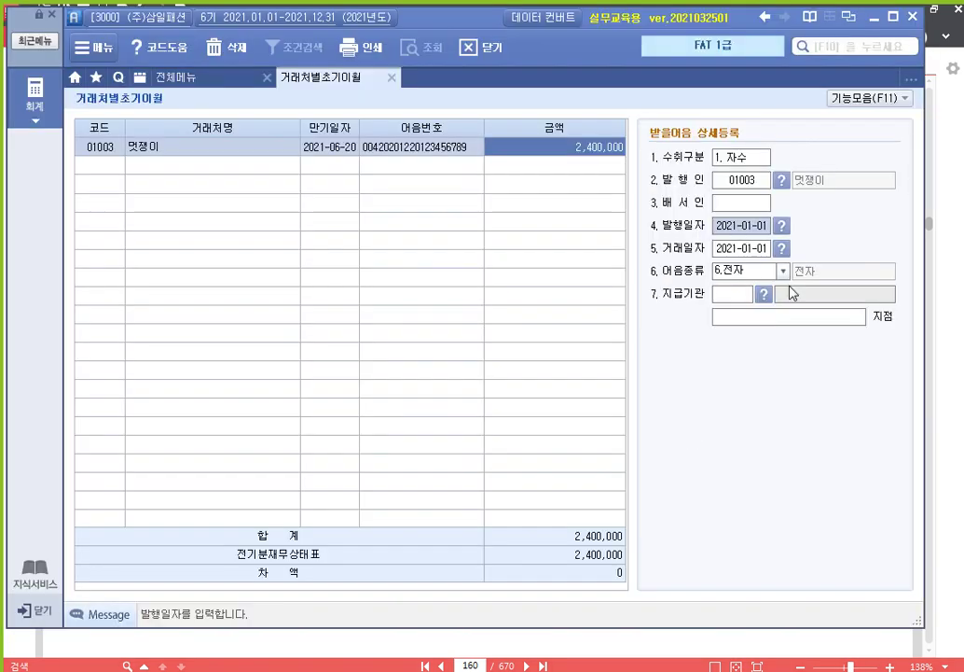
text(20201220)
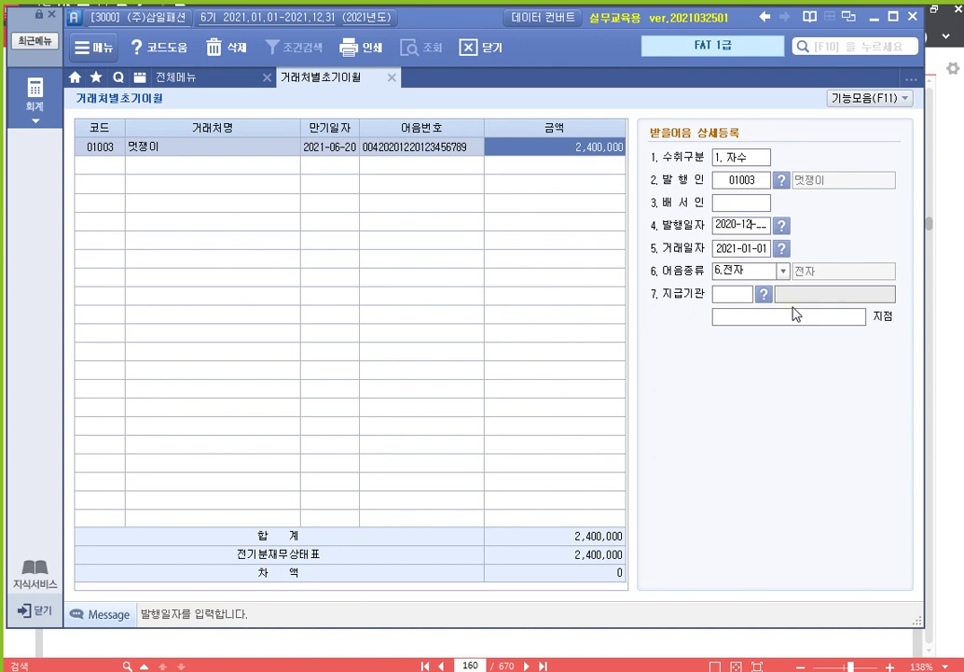
key(Return)
text(20201220)
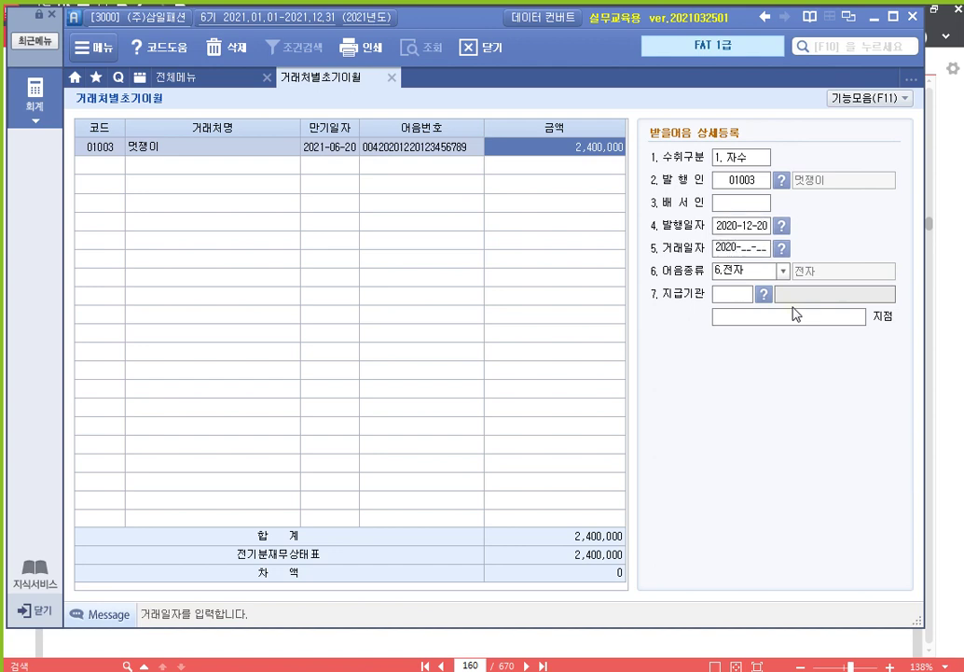
key(Return)
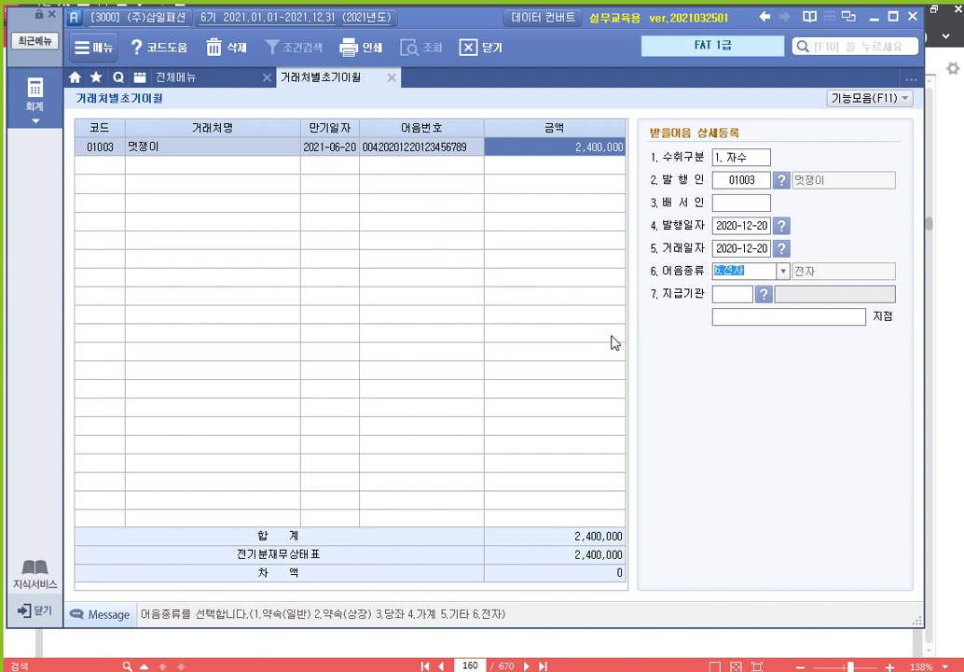
key(Return)
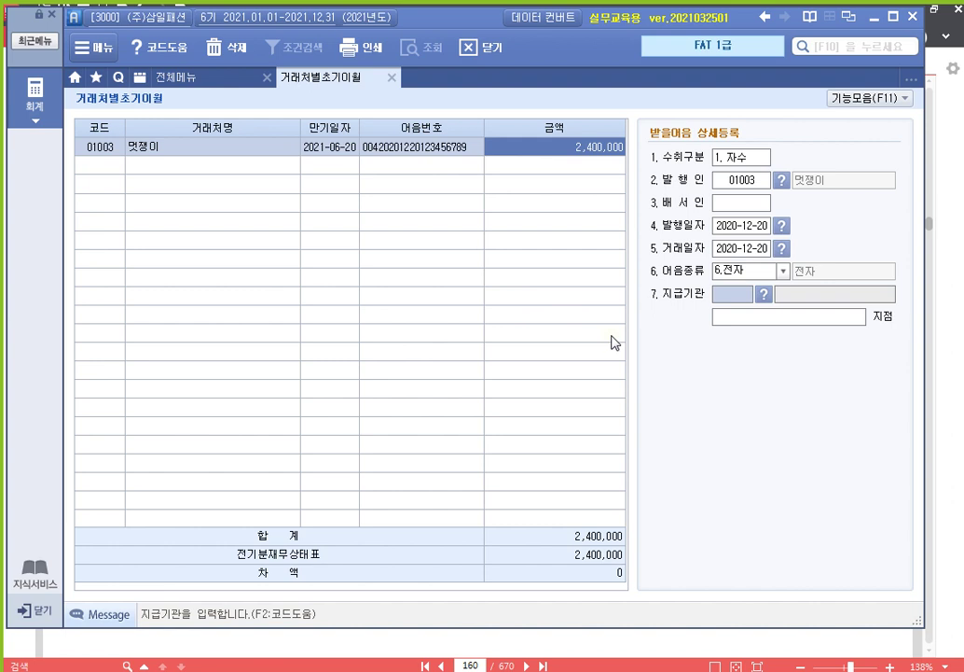
- Set 지급기관 to 국민은행 (100) with the branch 용산, and return to the account list
key(F2)
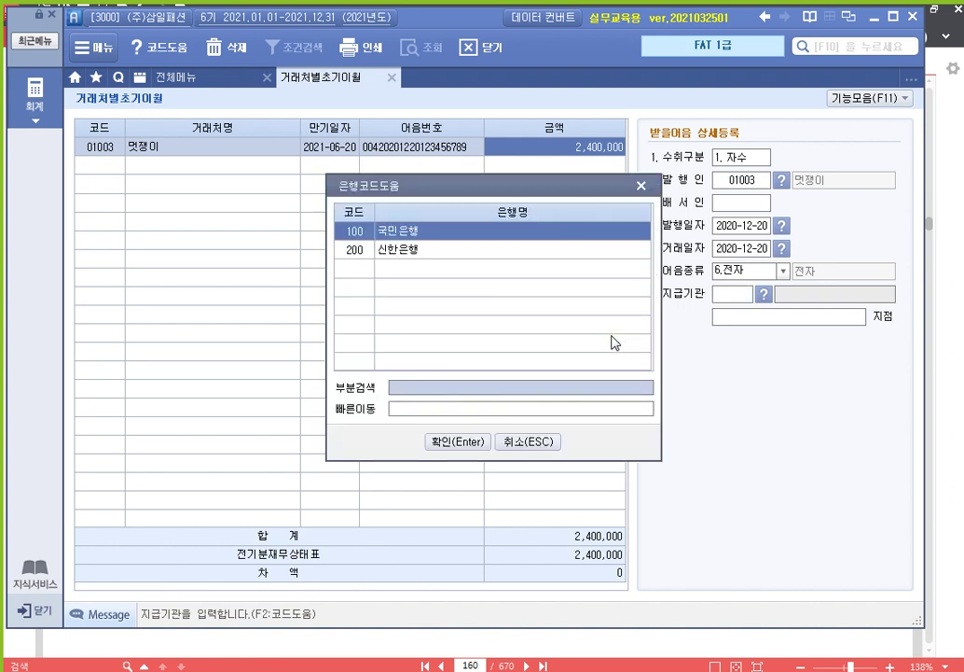
key(Return)
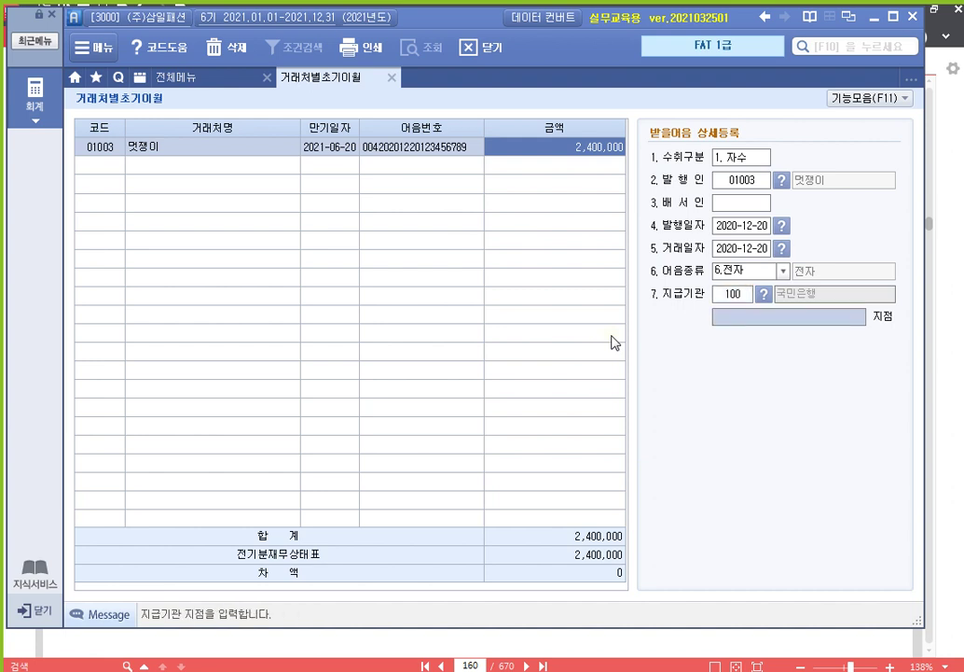
text(종로)
key(Return)
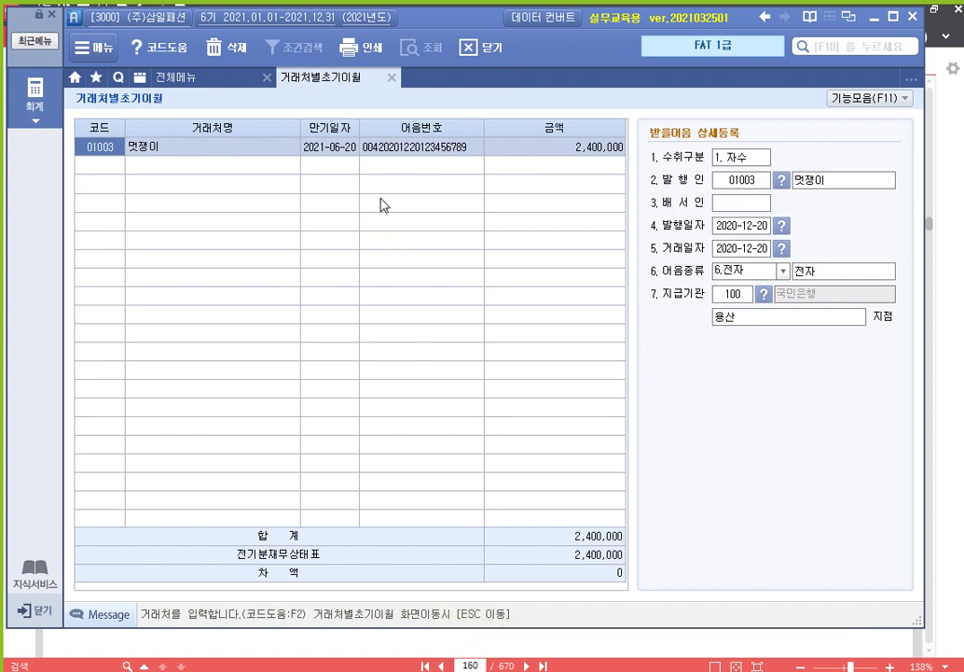
key(Escape)
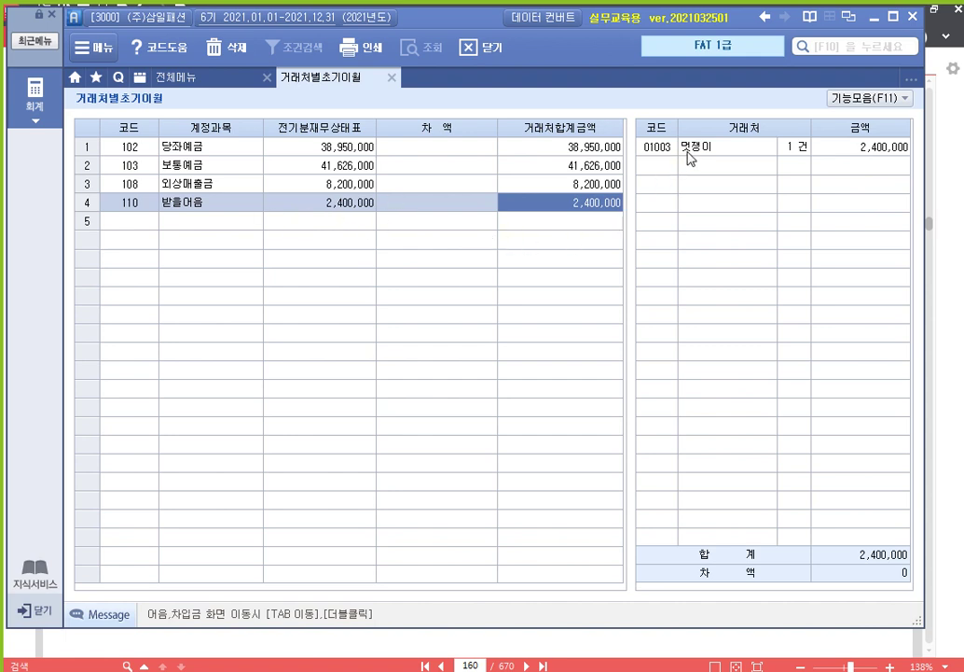
- Add the account 외상매입금 to the fifth row by its code, 251
click(134, 230)
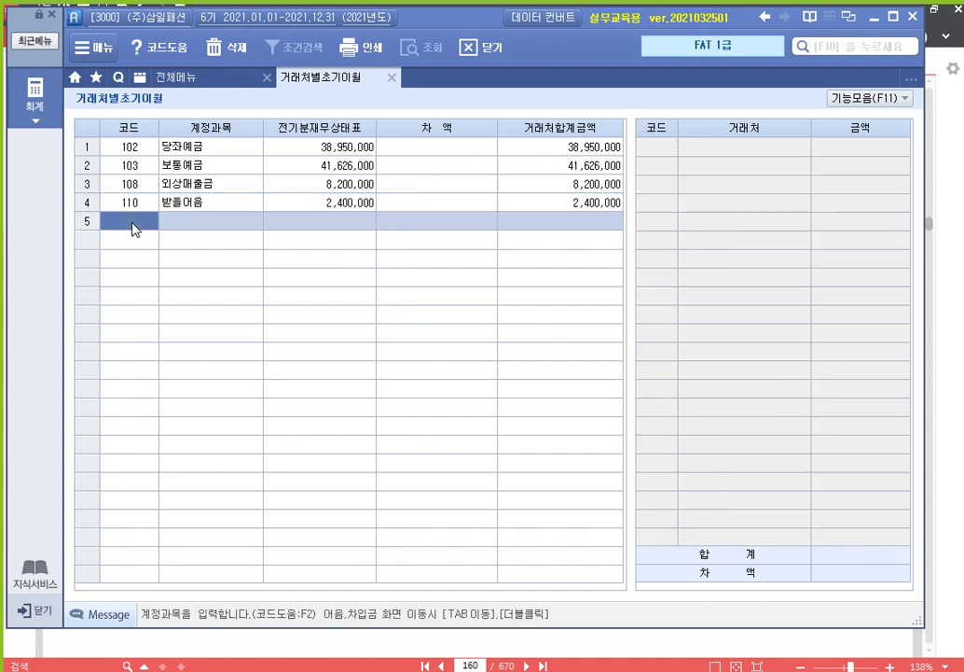
text(251)
key(Return)
click(133, 228)
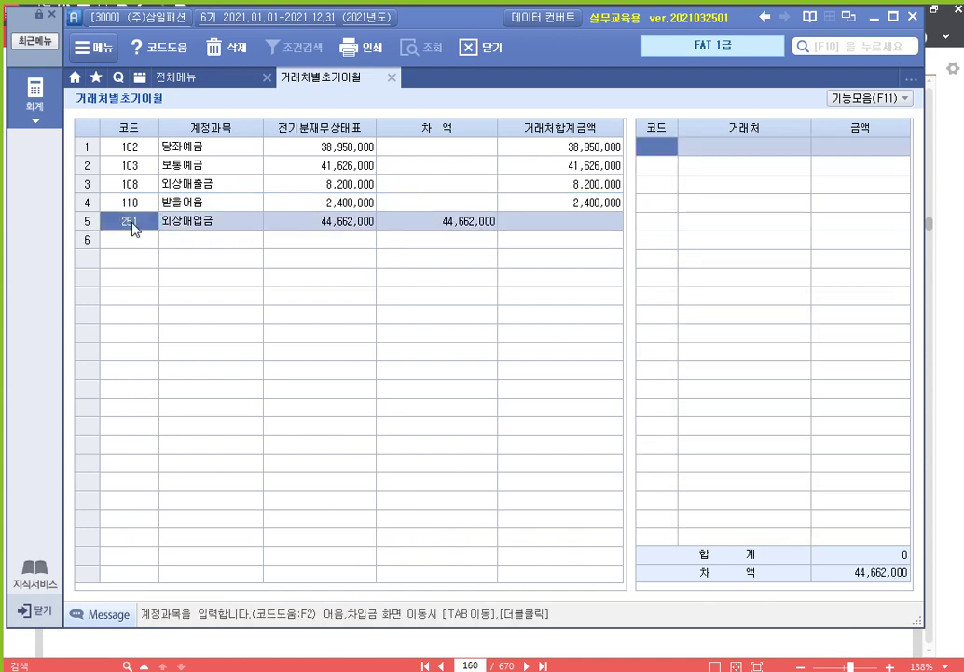
- Add customer 멋쟁이 (01003) under 외상매입금 with an amount of 4,662,000
key(F2)
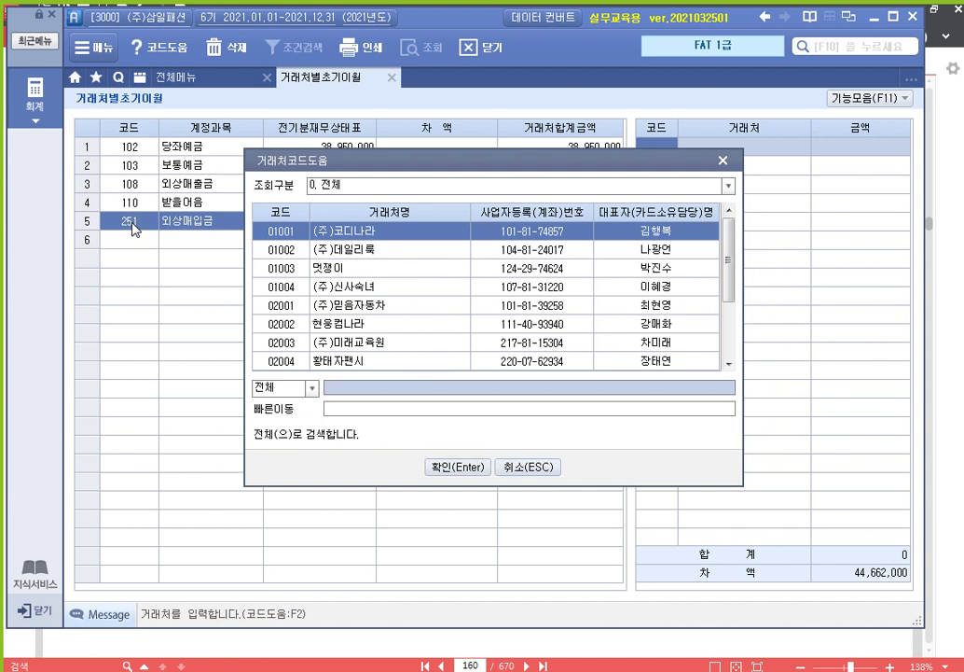
text(멋)
key(Return)
key(Return)
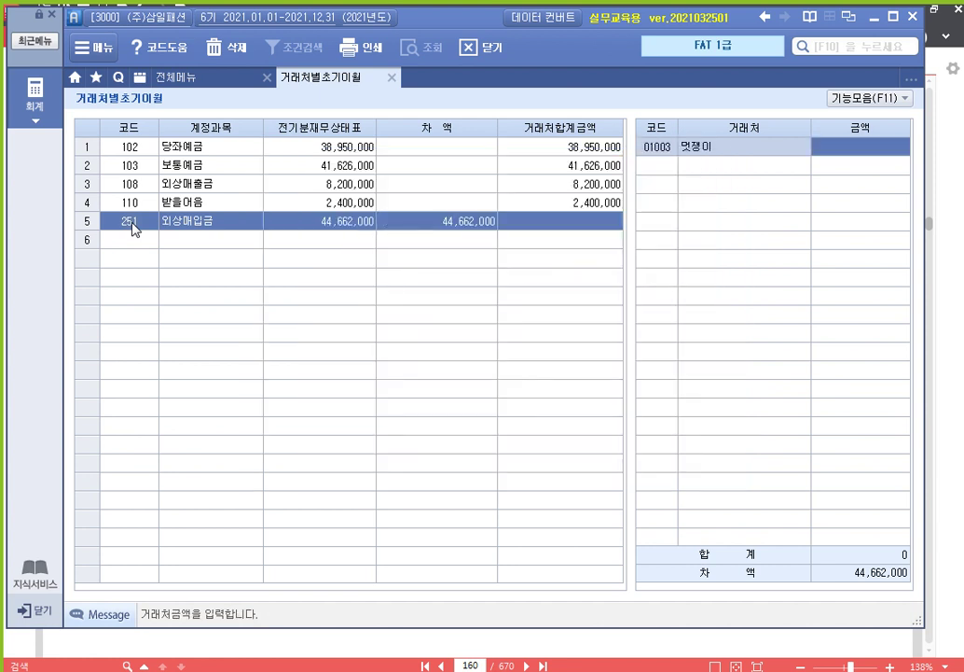
text(4,662,000)
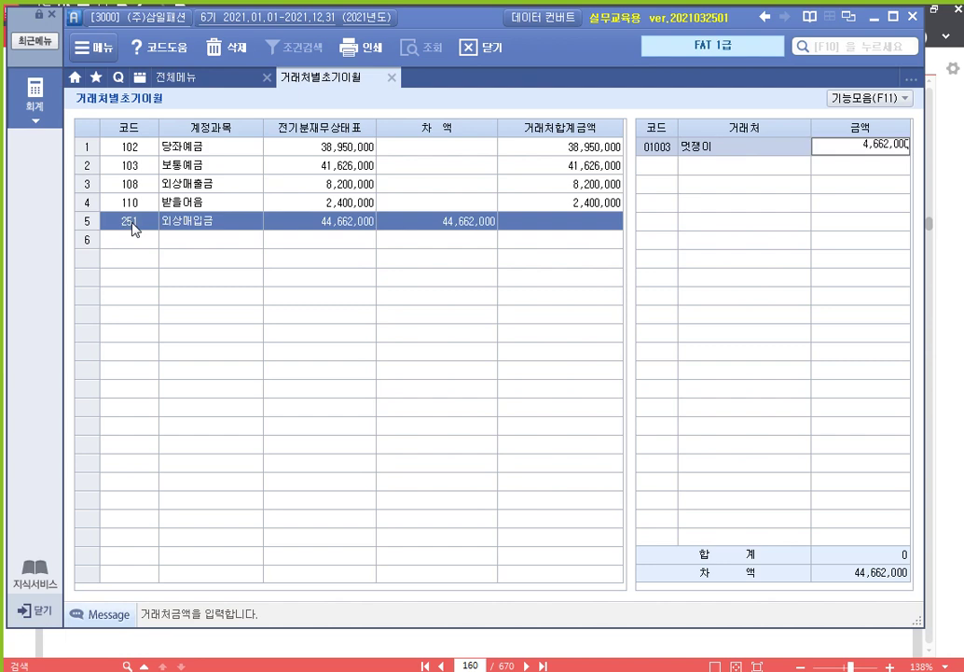
key(Return)
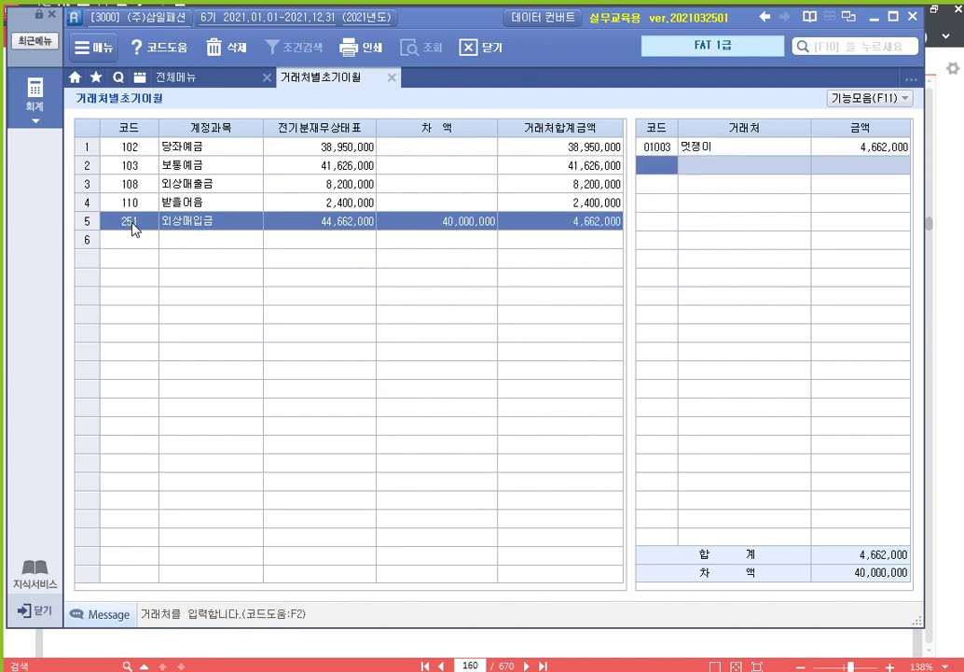
- Add customer (주)신사숙녀 (01004) under 외상매입금 with an amount of 40,000,000
key(F2)
text(신사)
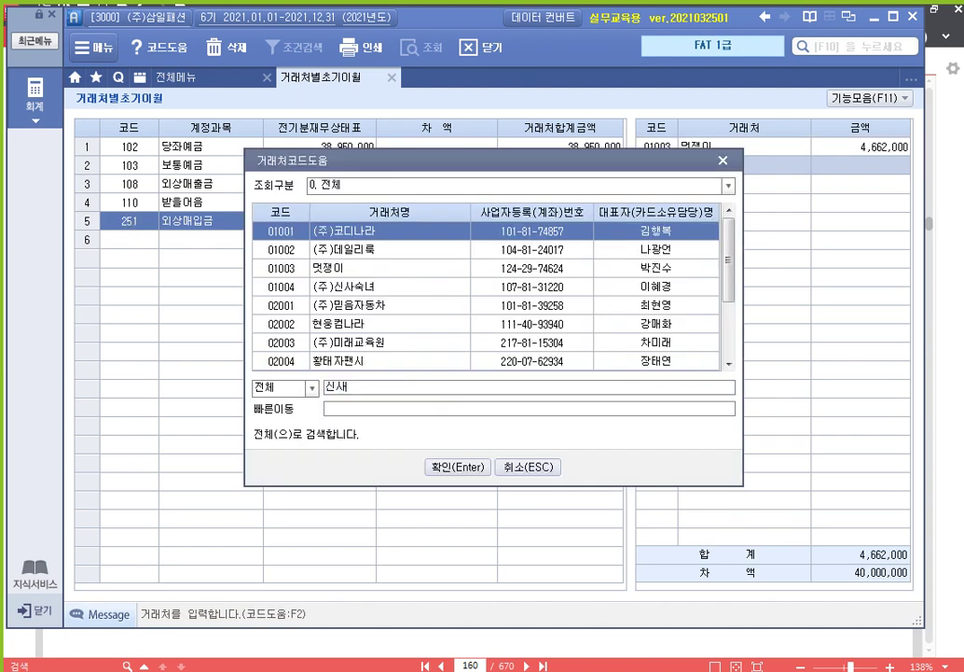
key(Return)
key(Return)
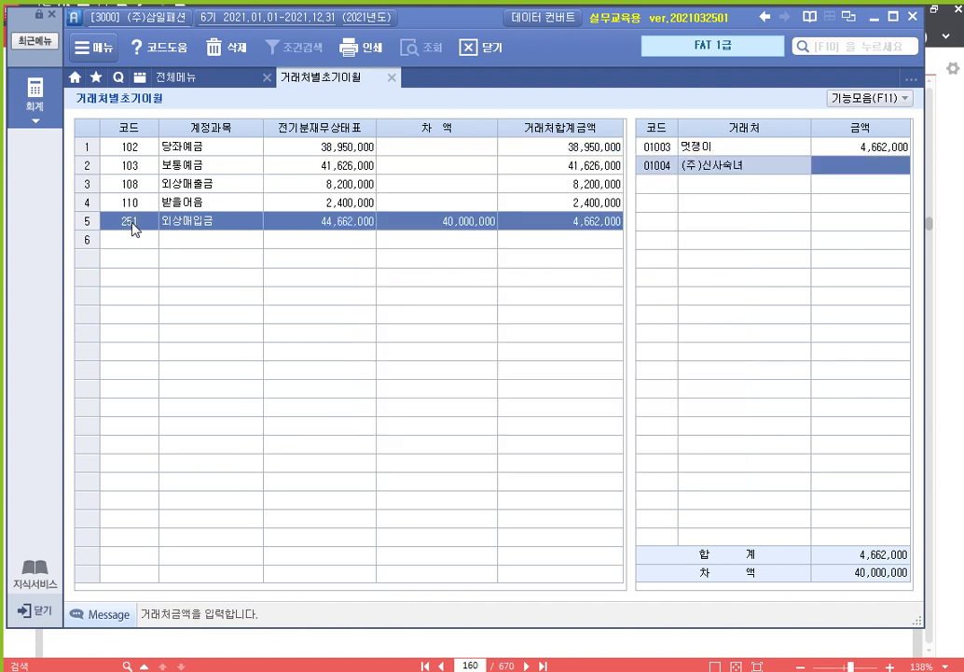
text(40000000)
key(Return)
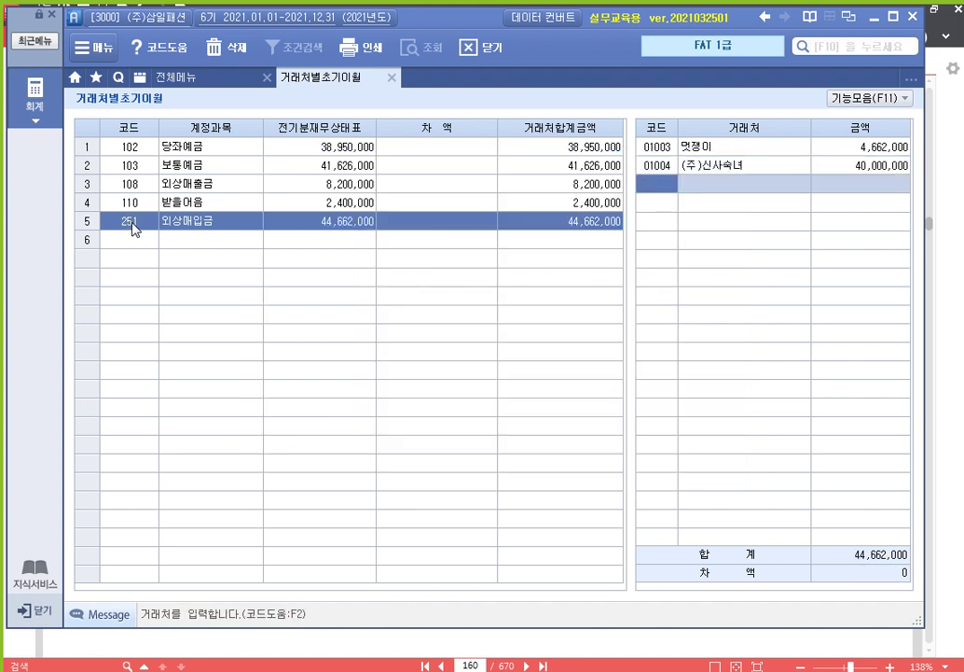
key(Up)
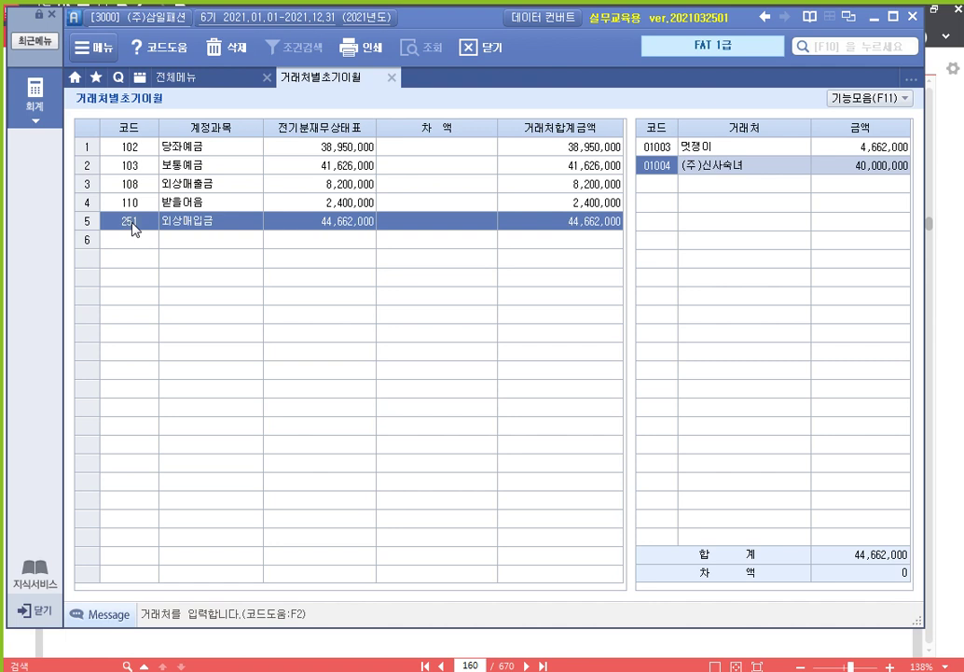
- Return to the account list and add 미지급금 (253) in the sixth row
click(132, 223)
key(Down)
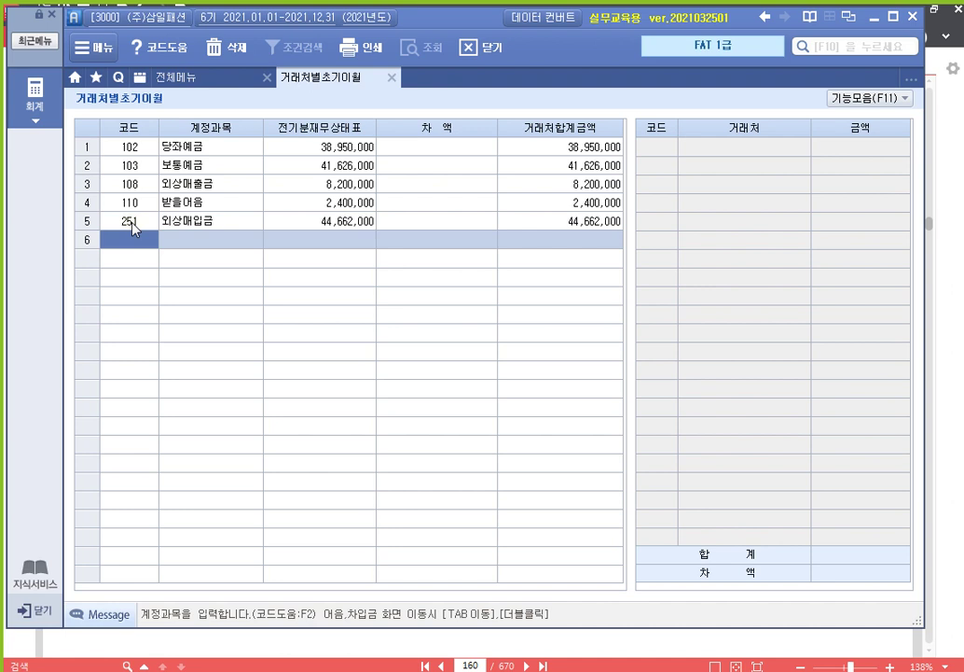
key(F2)
text(미지)
key(Return)
key(Return)
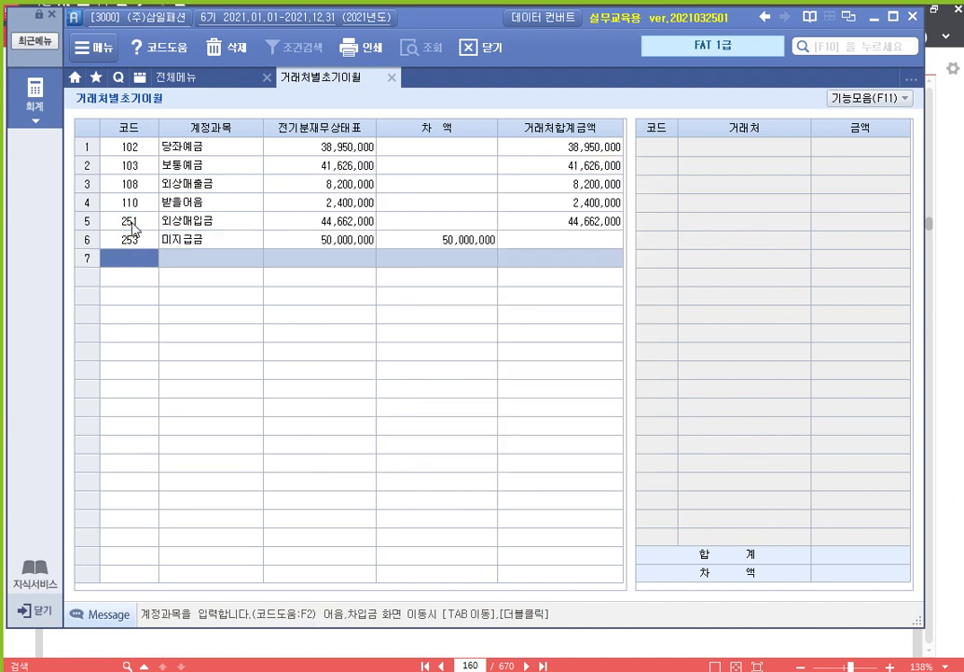
- Add customer (주)믿음자동차 (02001) under 미지급금 with an amount of 30,000,000
key(Up)
key(Tab)
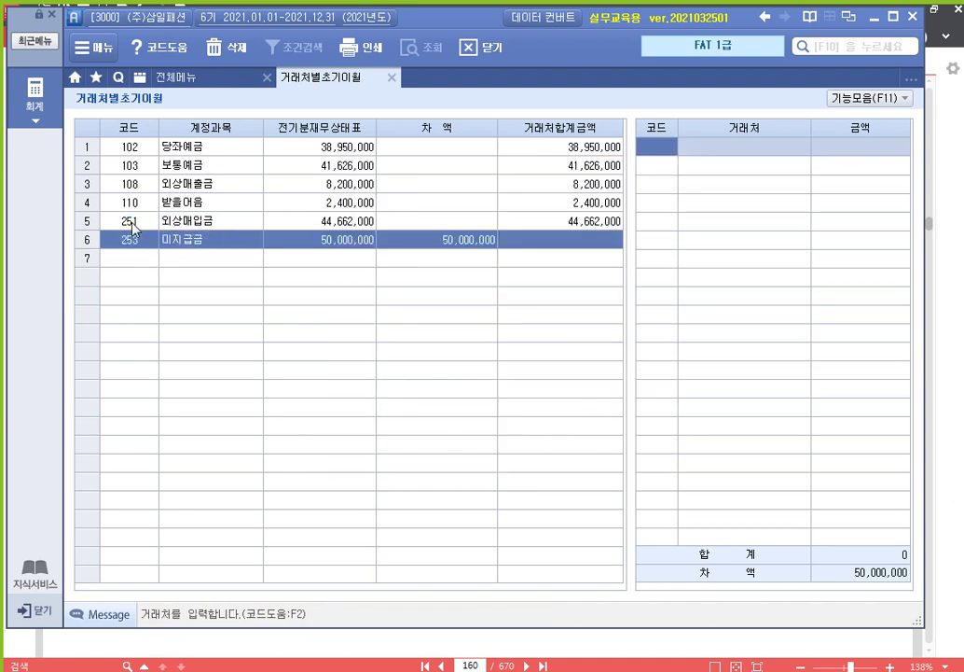
key(F2)
text(믿음)
key(Return)
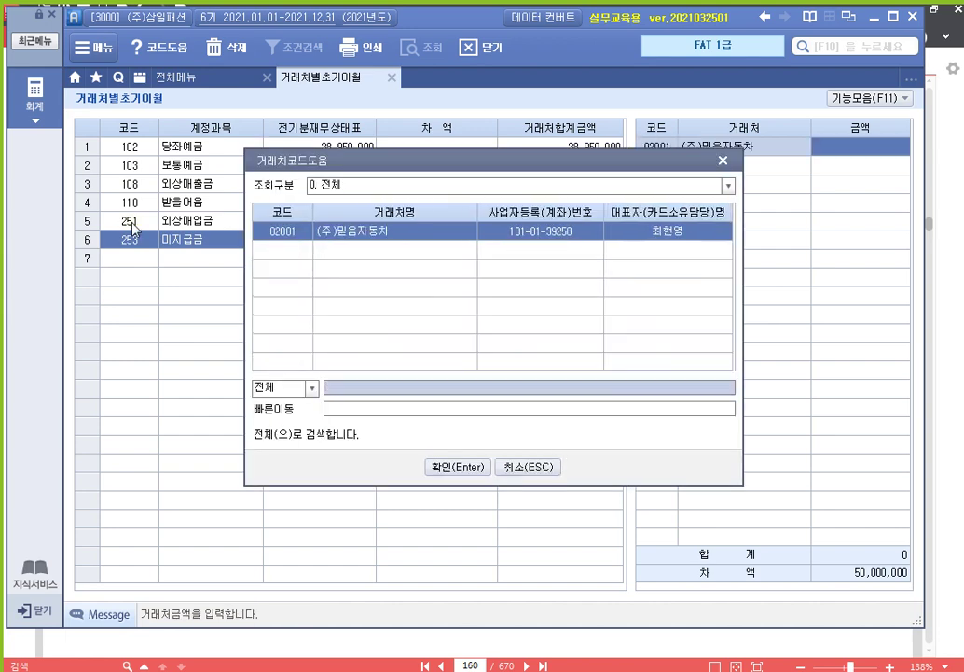
text(30000000)
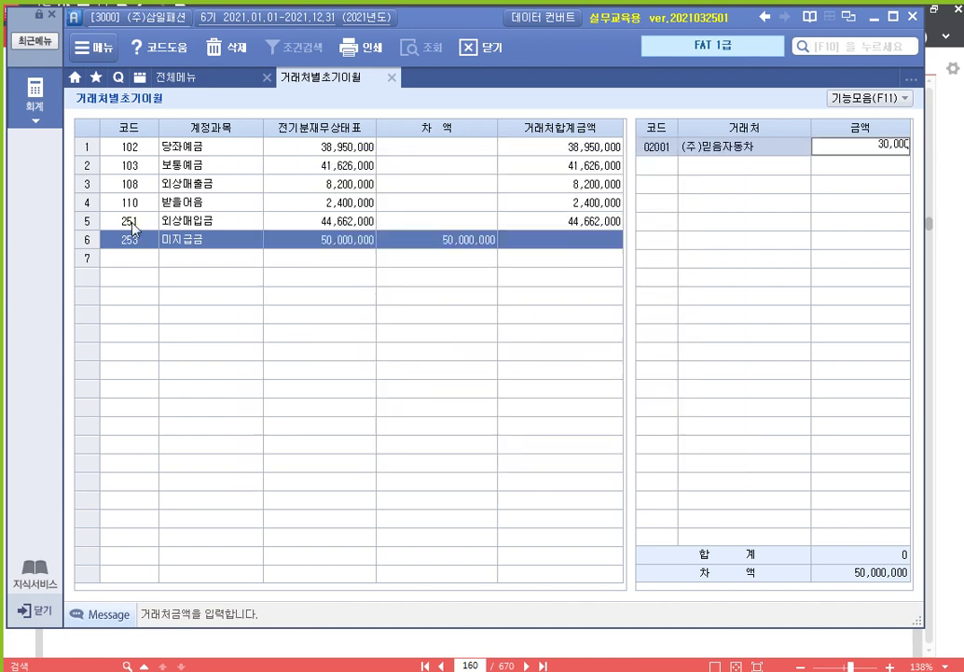
key(Return)
- Add customer 현웅컴나라 (02002) under 미지급금 with an amount of 20,000,000
key(F2)
text(현웅)
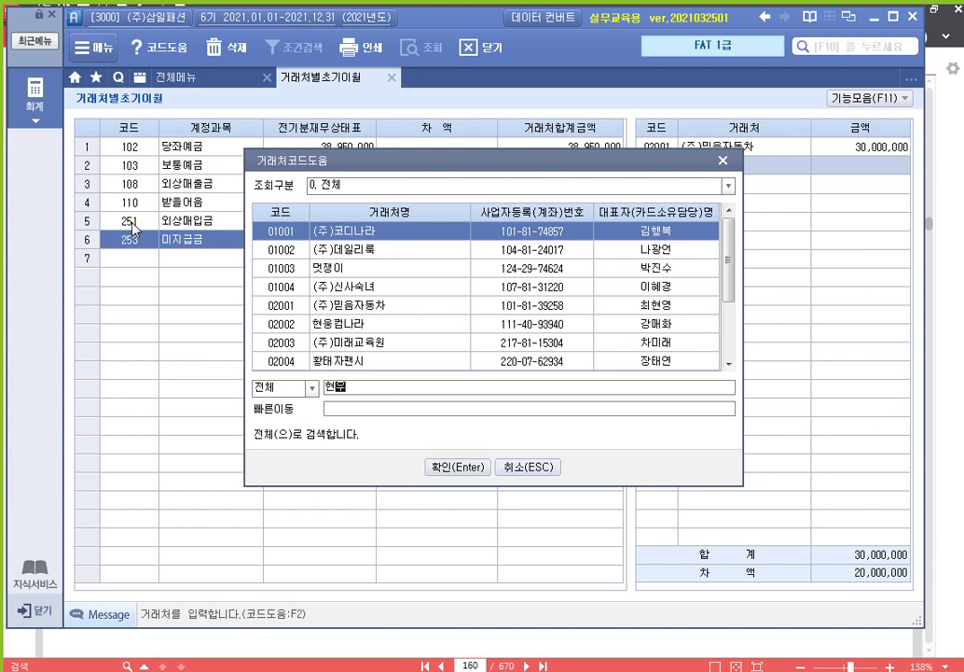
key(Return)
key(Return)
text(20000000)
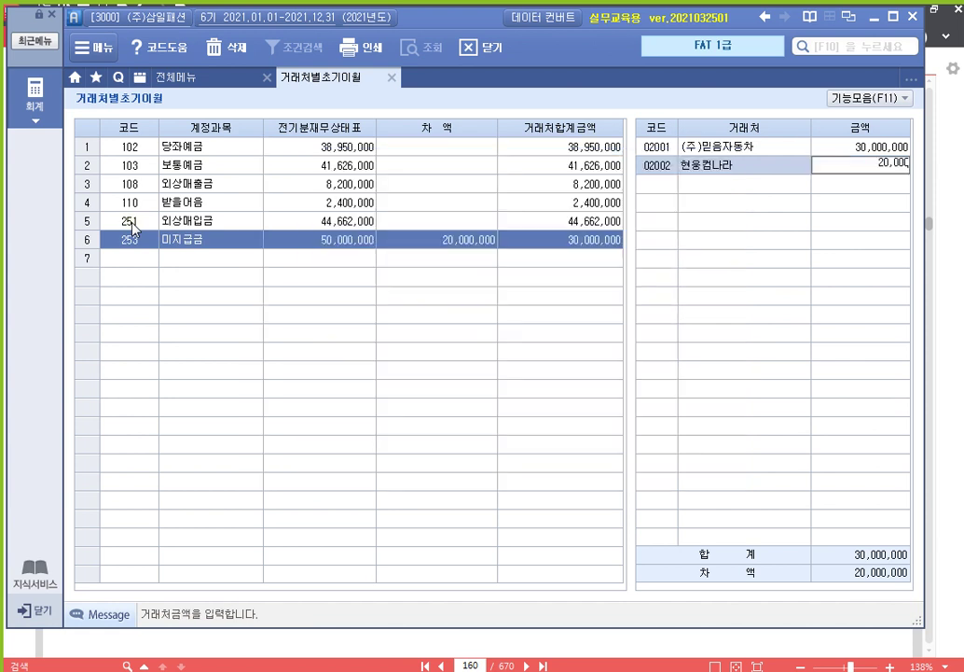
key(Return)
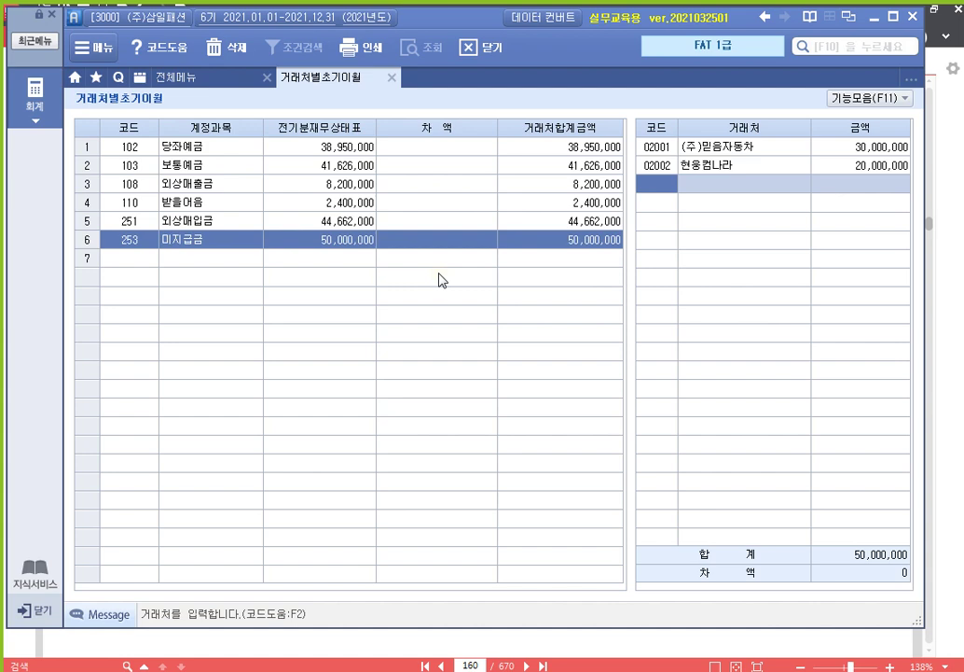
click(172, 77)
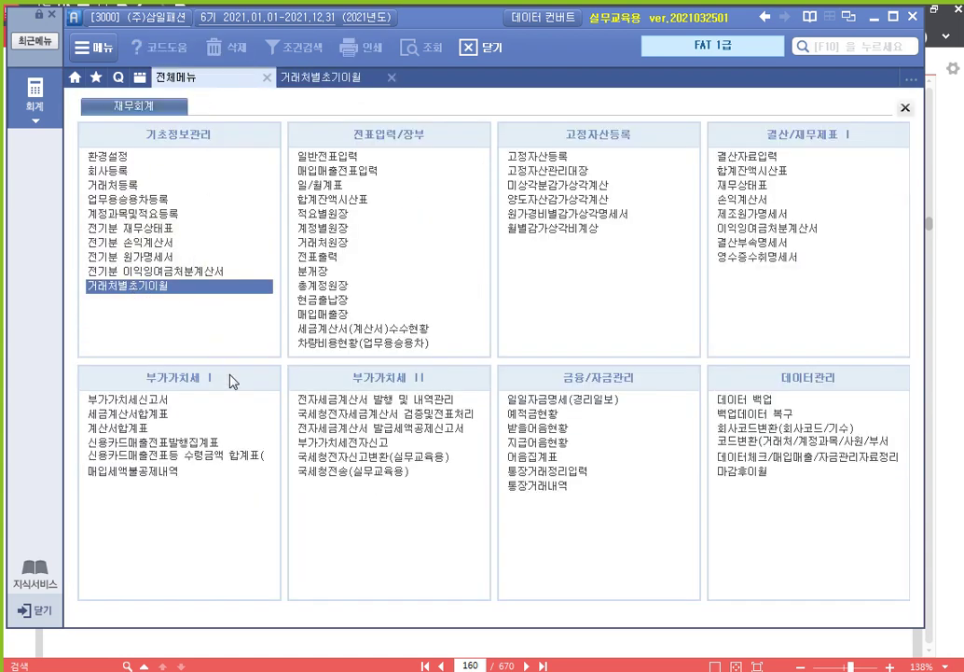
click(333, 78)
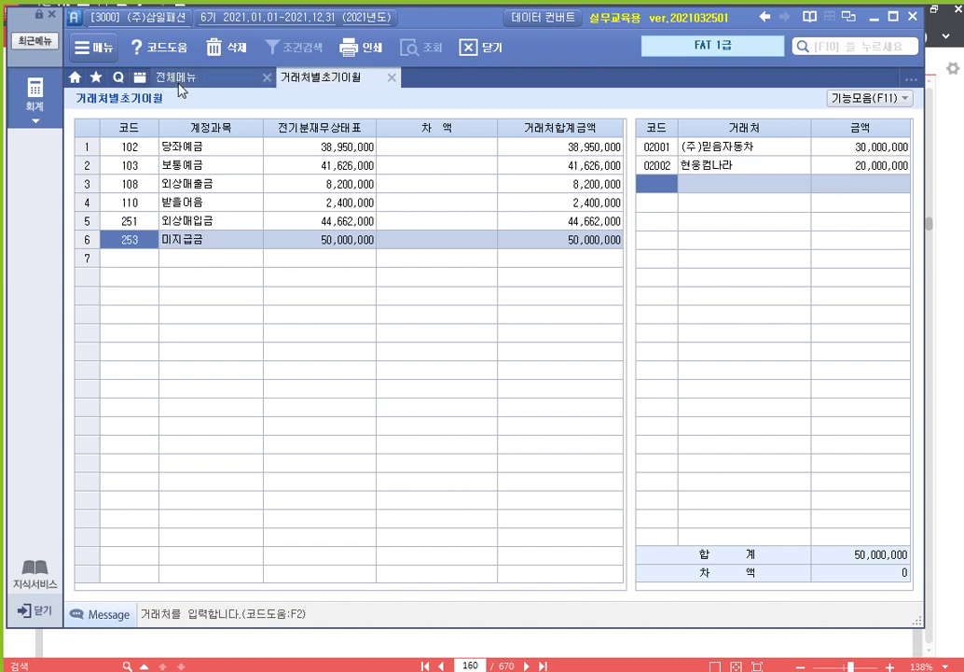
click(149, 75)
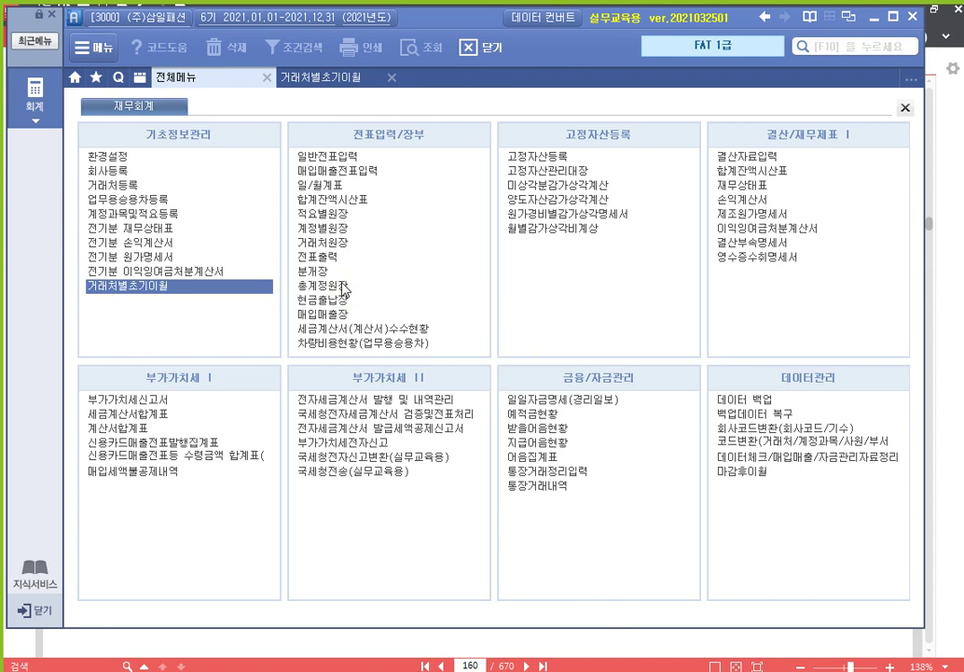
click(343, 80)
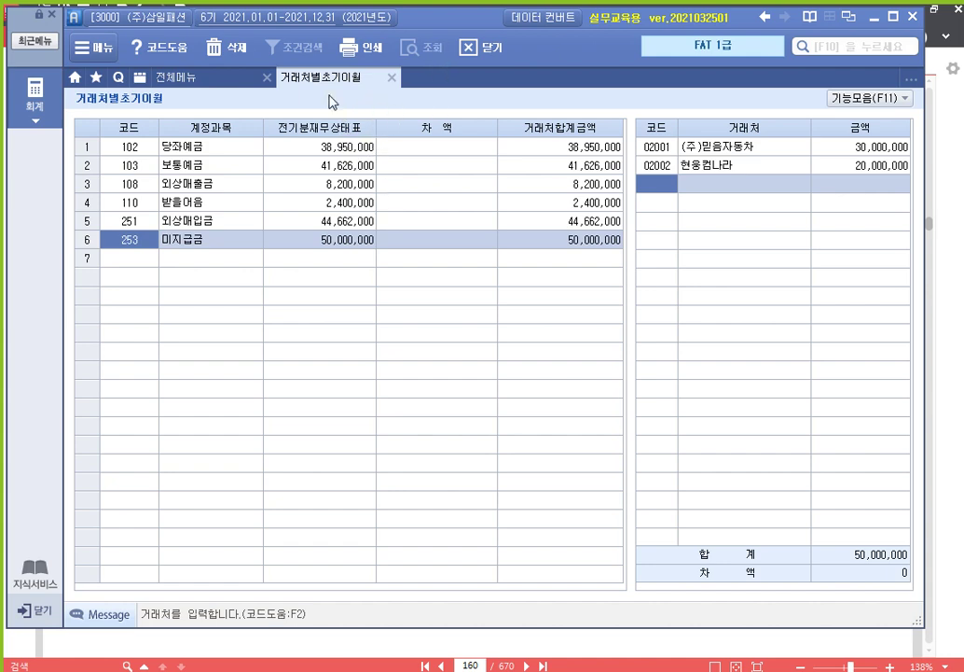
- Open 일반전표입력 and set the voucher date to month 1, day 1
click(184, 73)
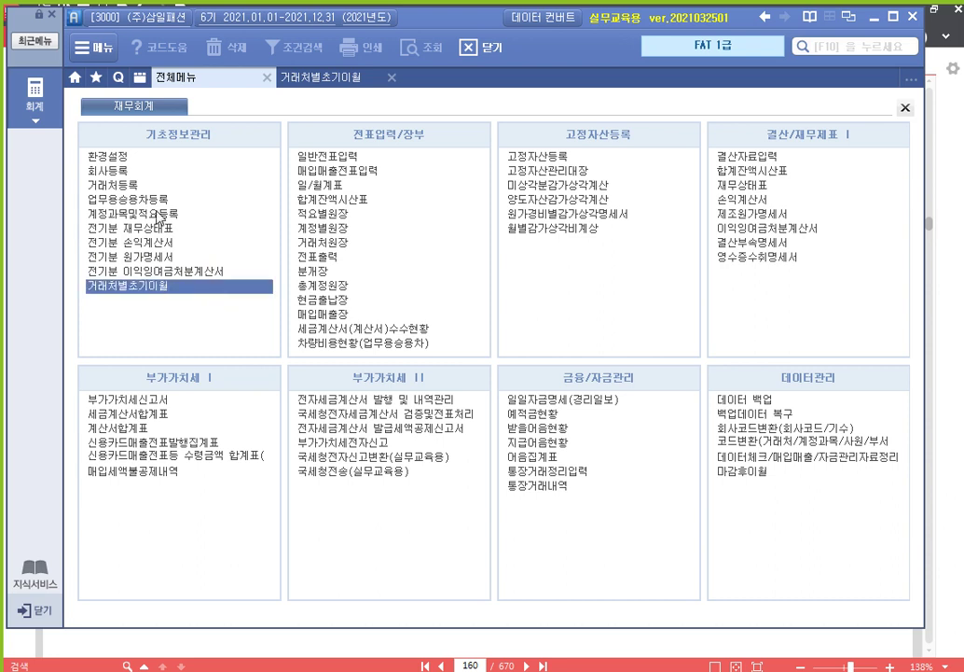
click(353, 160)
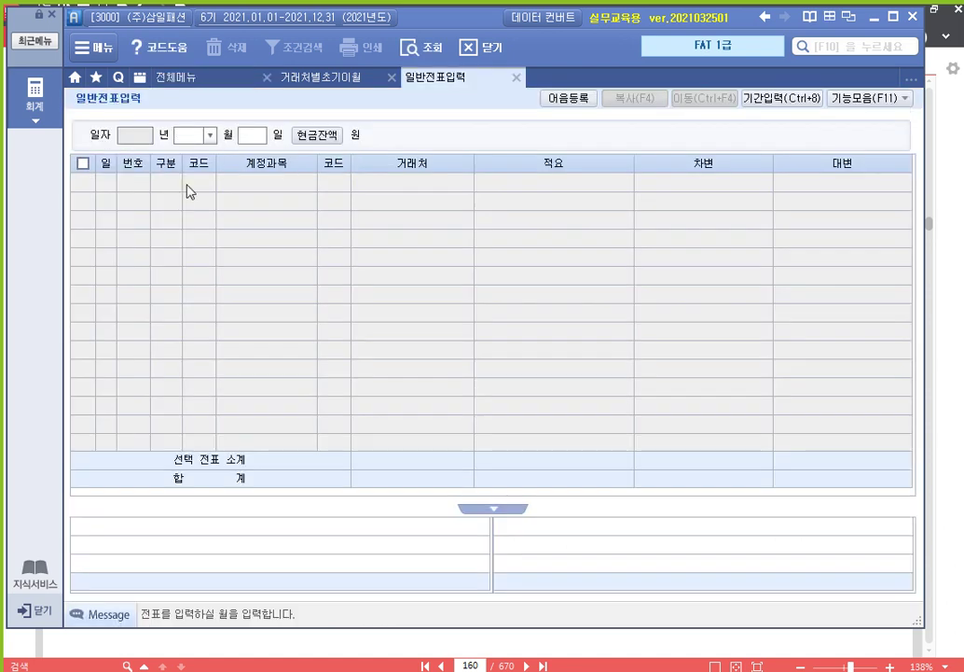
text(1)
key(Return)
text(1)
key(Return)
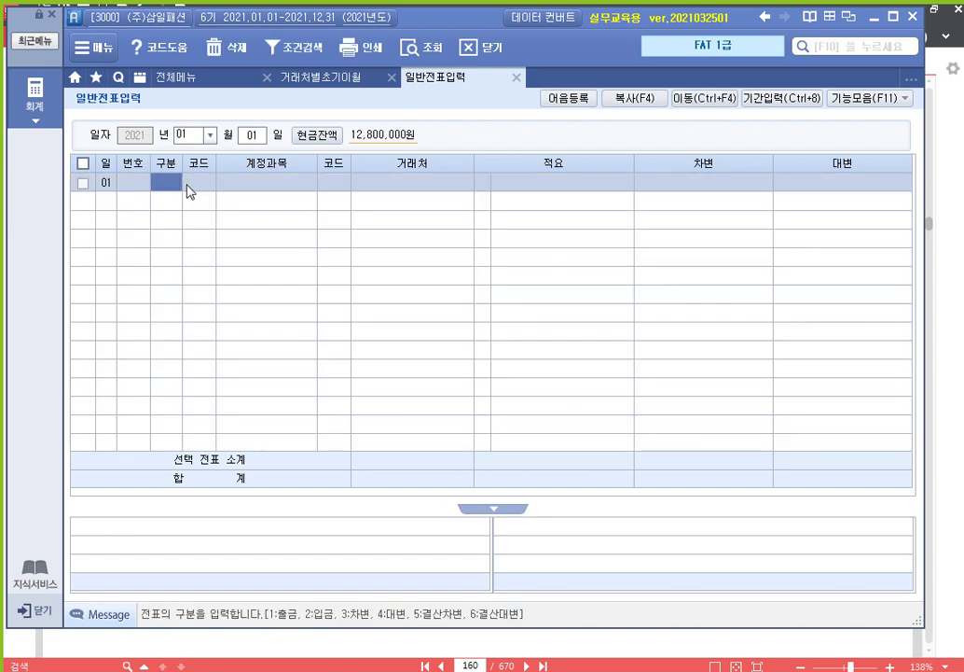
- Start a 차변 line in the first row with the account 복리후생비 (811)
text(3)
key(Return)
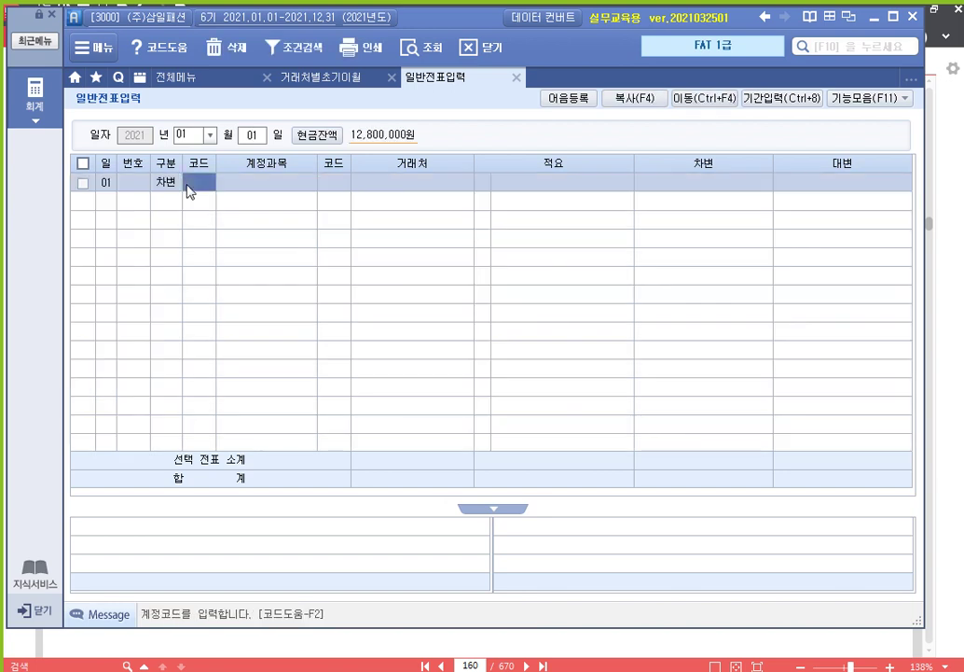
key(F2)
text(복리)
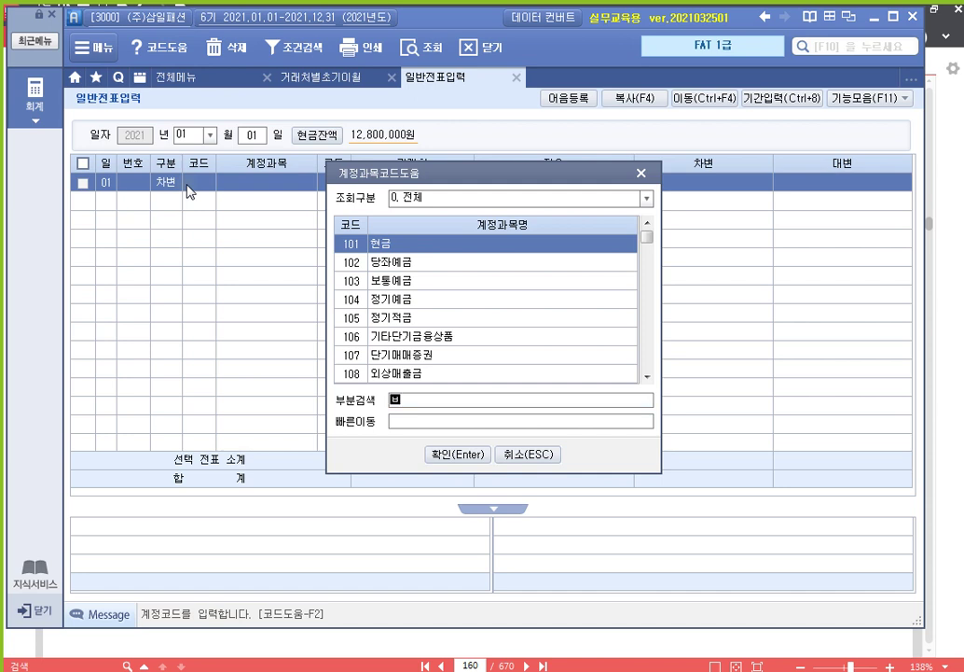
key(Return)
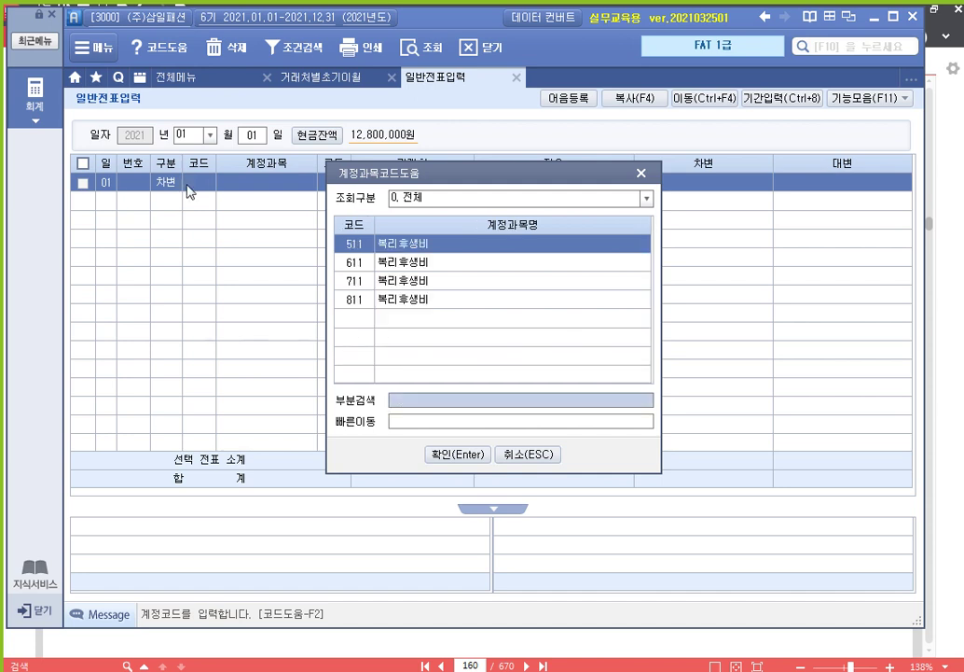
key(Down)
key(Down)
key(Down)
key(Return)
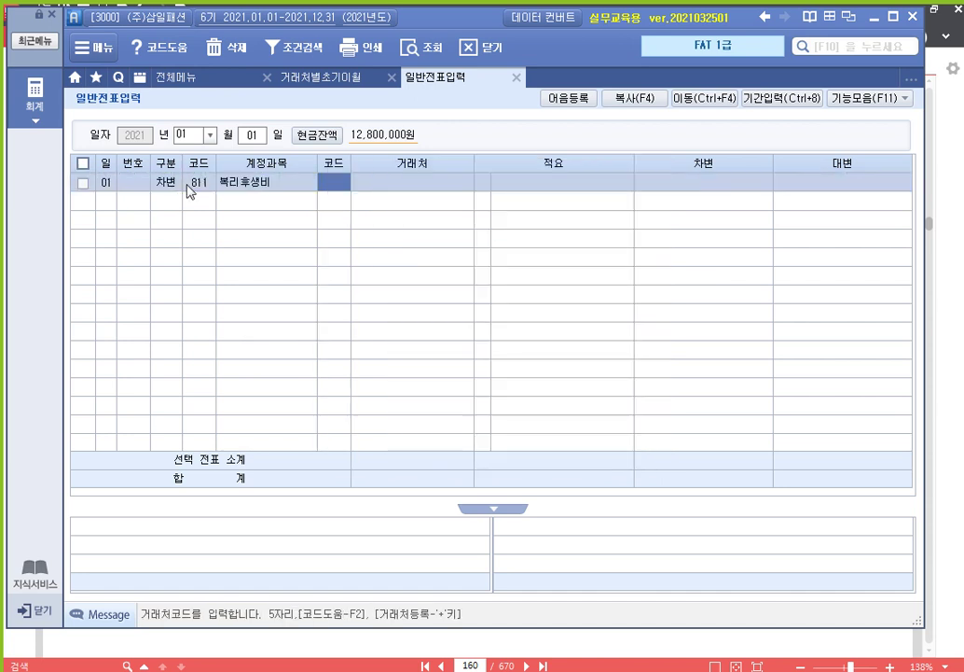
key(F2)
key(Return)
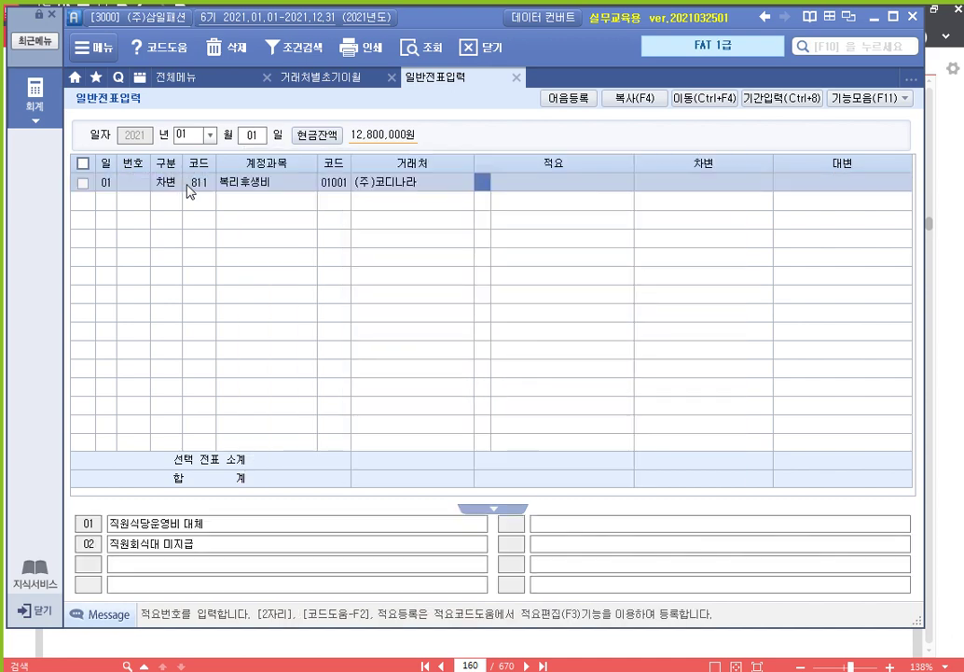
key(Left)
key(Left)
key(space)
key(Return)
key(space)
key(Return)
- Leave 적요 blank on the 복리후생비 line and set its 차변 amount to 1,000,000
key(Return)
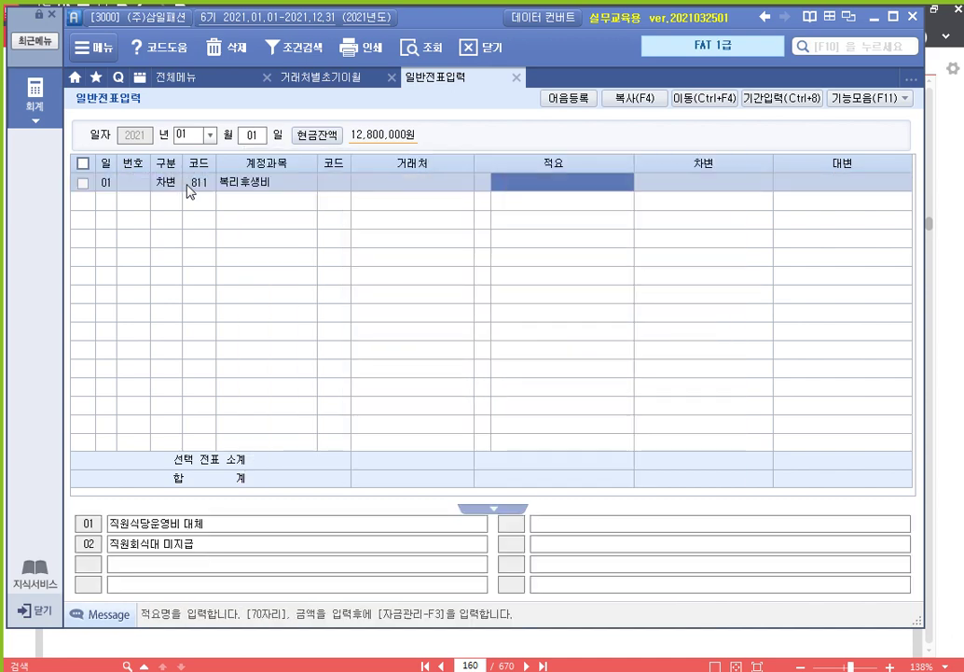
key(Return)
text(1000000)
key(Return)
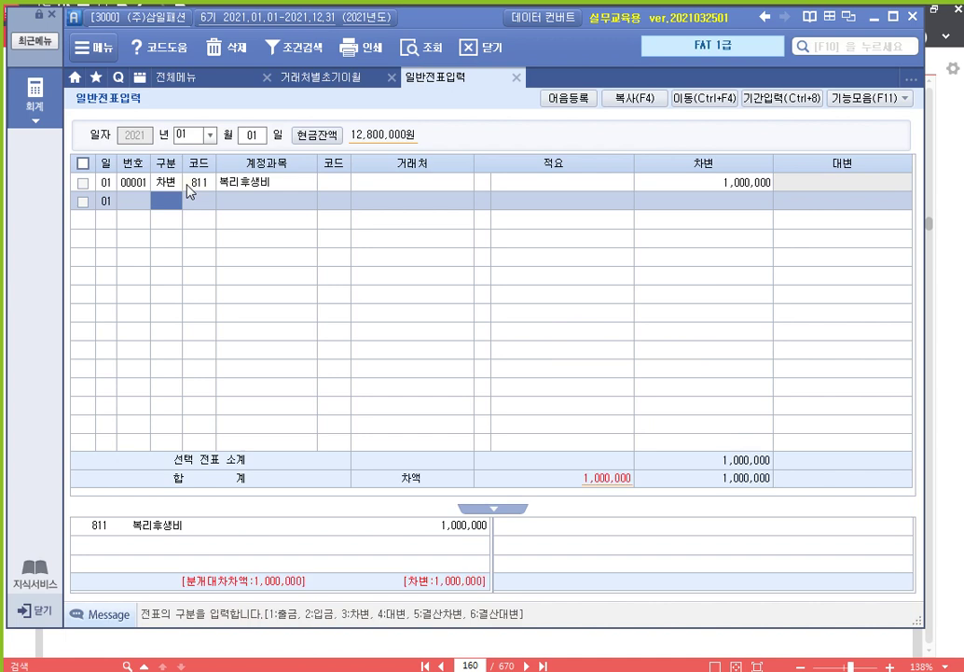
- Add a 대변 line for 미지급금 (253) with customer 씨티카드 (99601) and an amount of 1,000,000
text(4253)
key(Return)
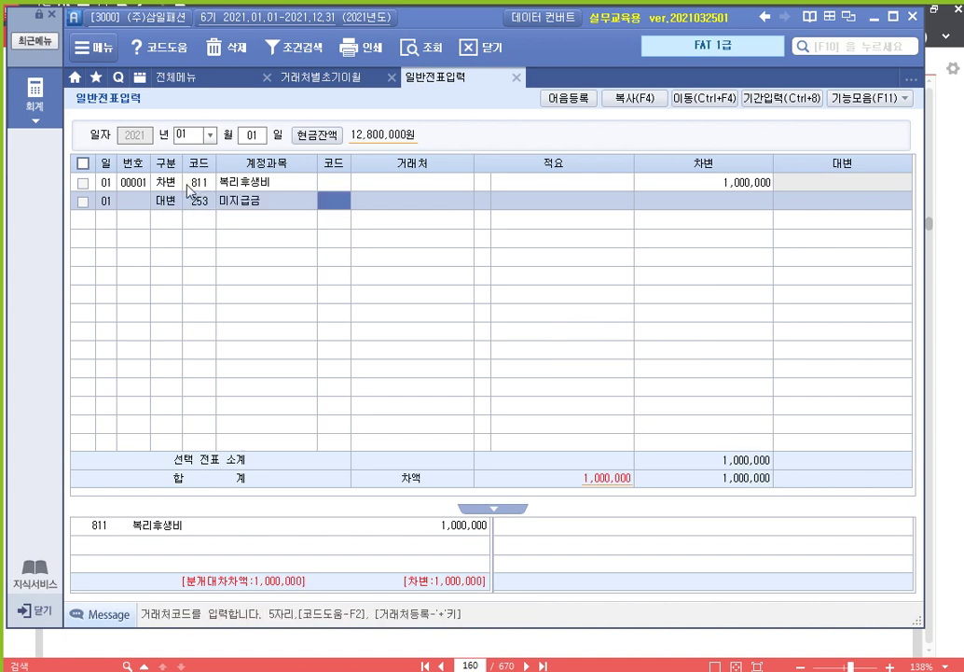
key(F2)
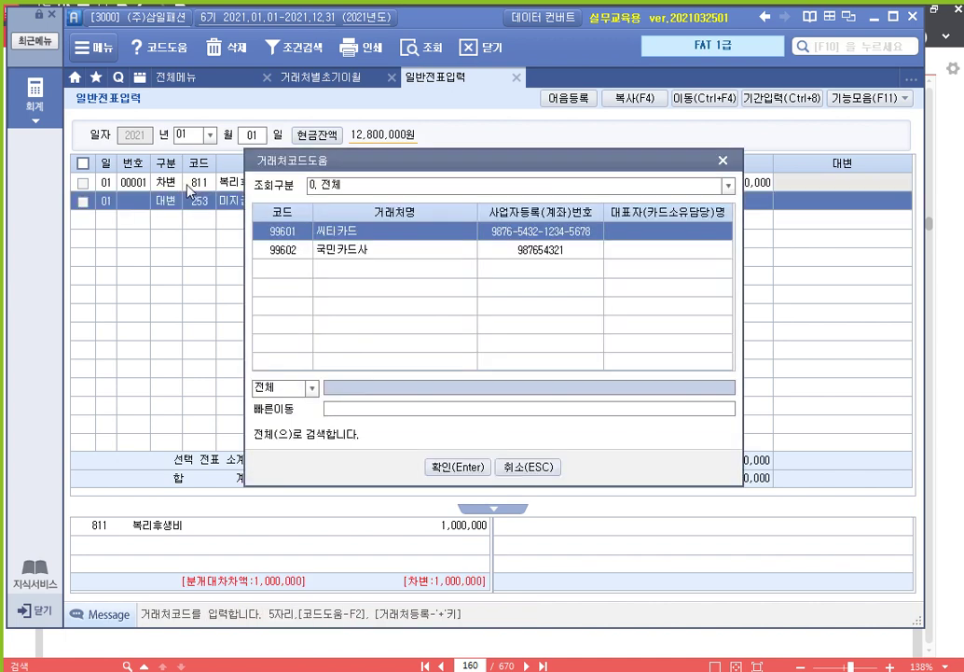
key(Return)
key(Return)
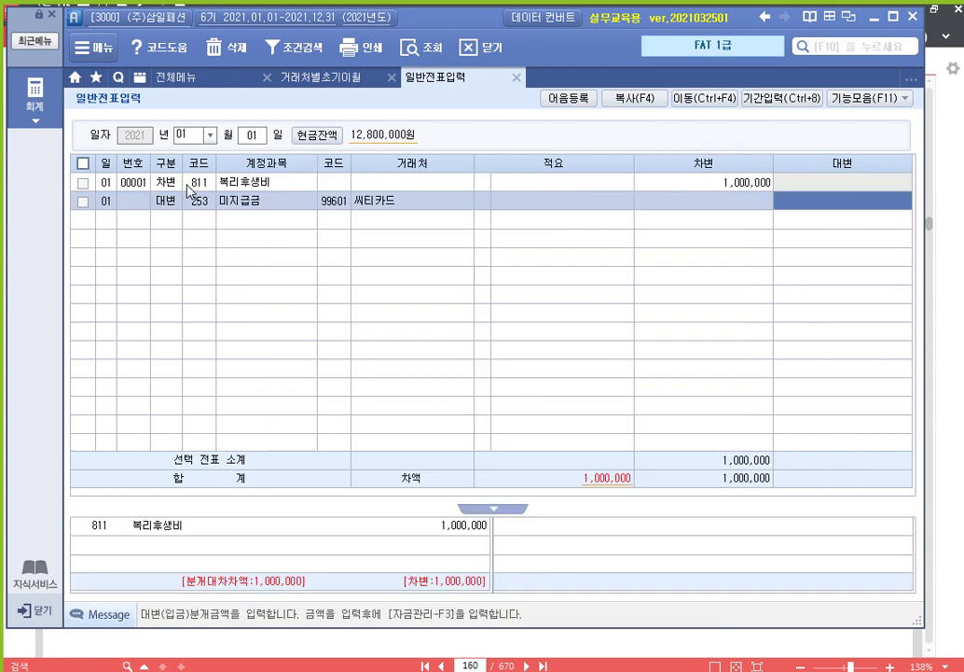
key(Return)
key(Return)
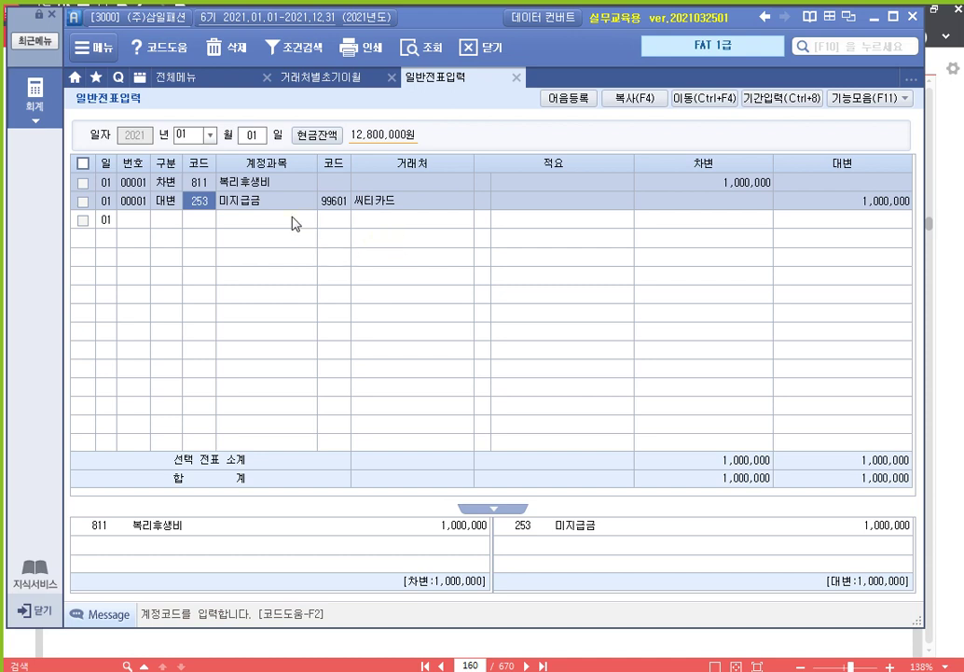
key(Up)
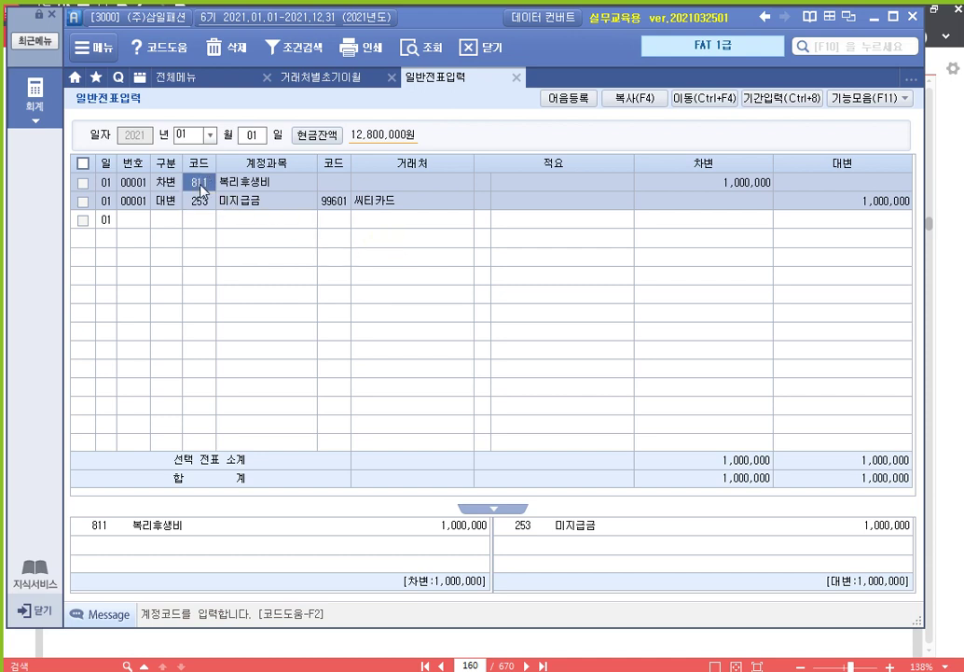
- Review the account codes, 씨티카드 customer code and 차변/대변 amounts on the 복리후생비 and 미지급금 voucher lines
click(209, 204)
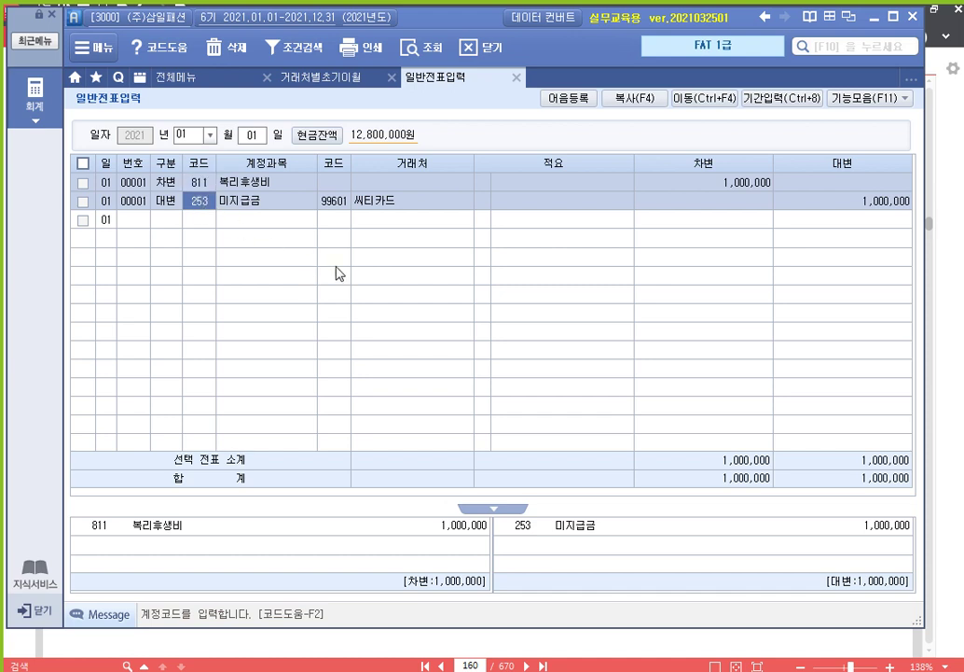
click(873, 204)
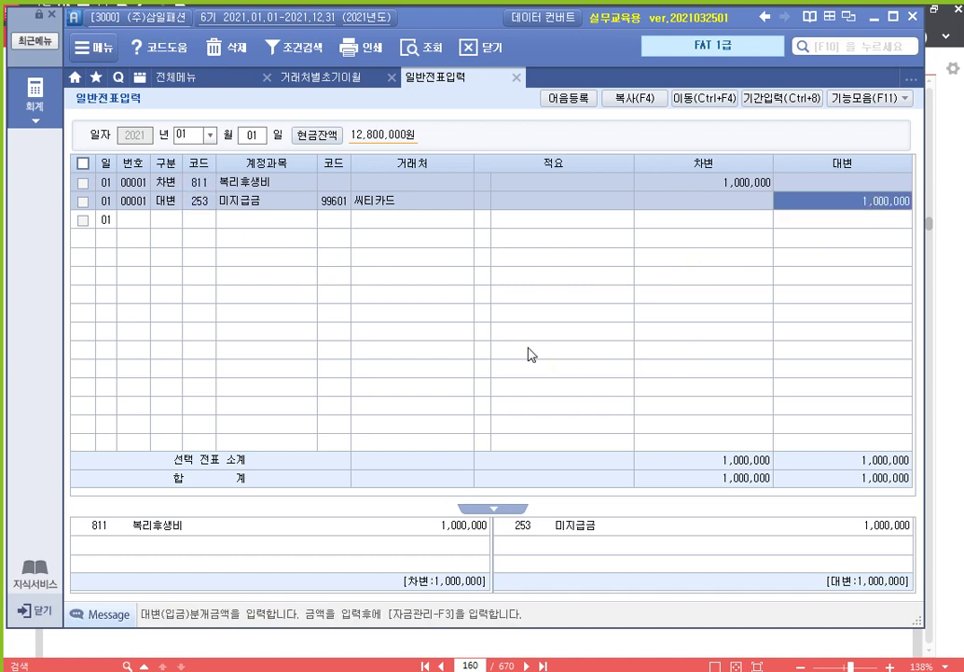
click(718, 183)
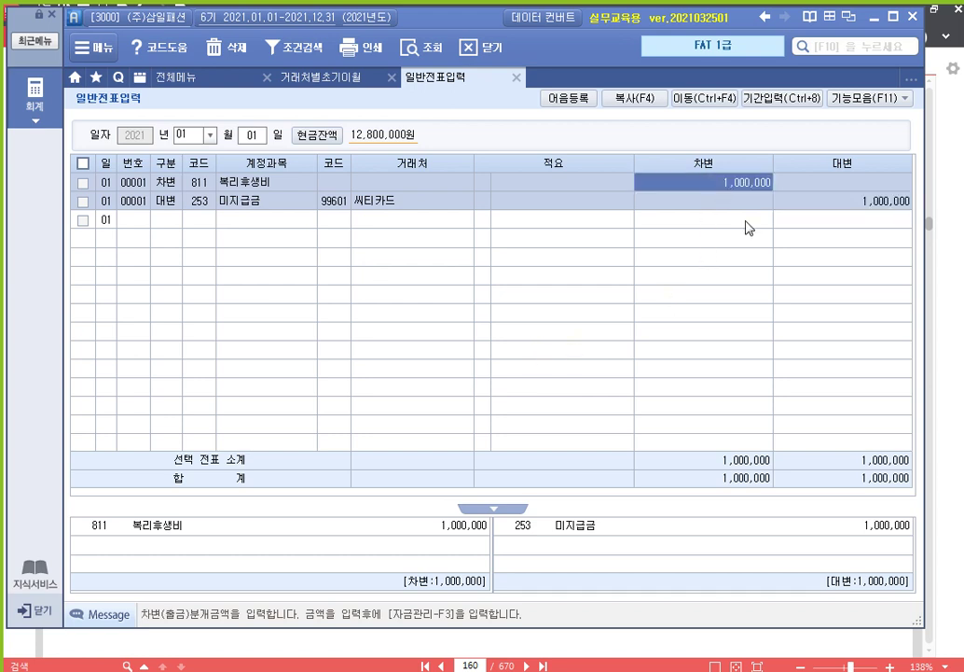
click(867, 203)
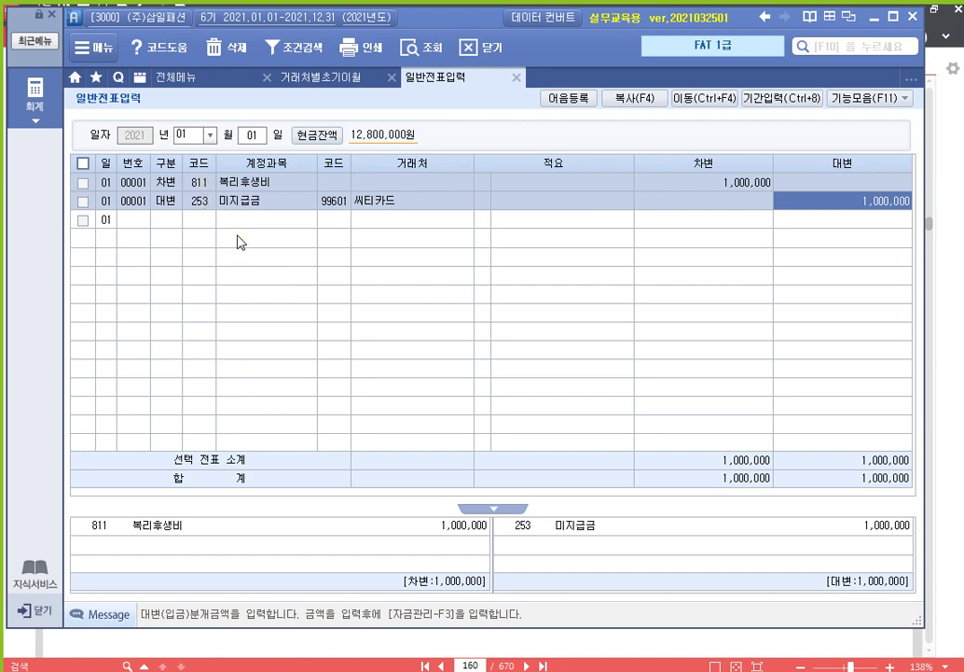
click(202, 197)
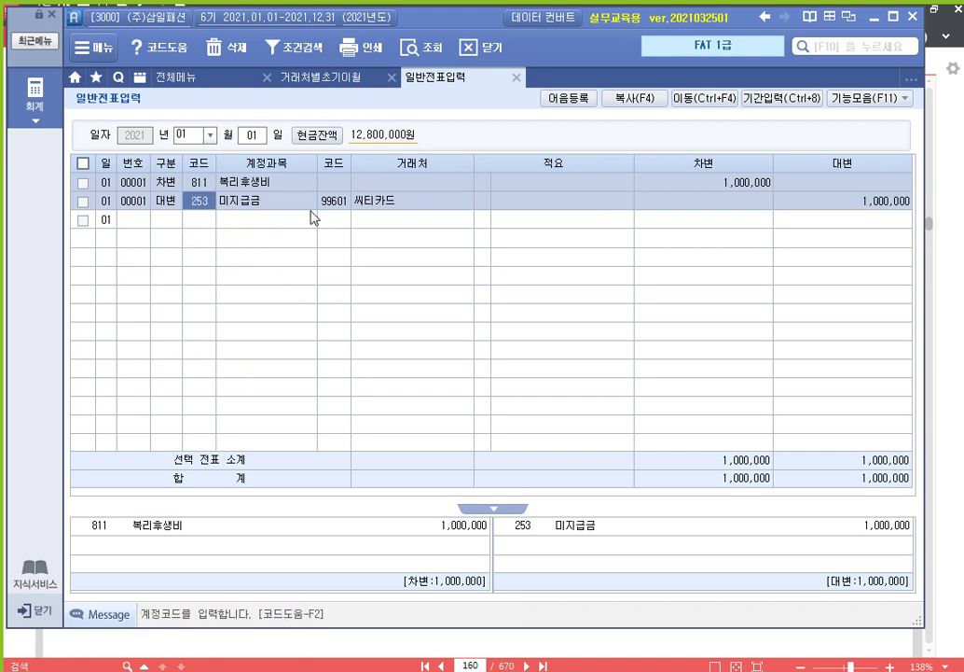
click(338, 202)
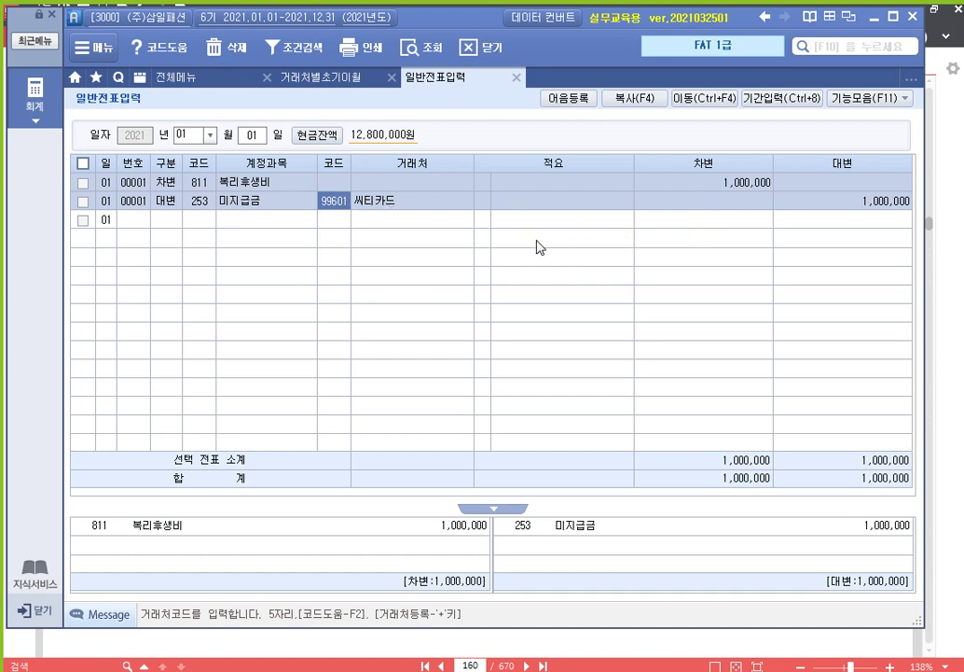
- Close the 일반전표입력 and 거래처별초기이월 screens and open 전기분 재무상태표
click(516, 77)
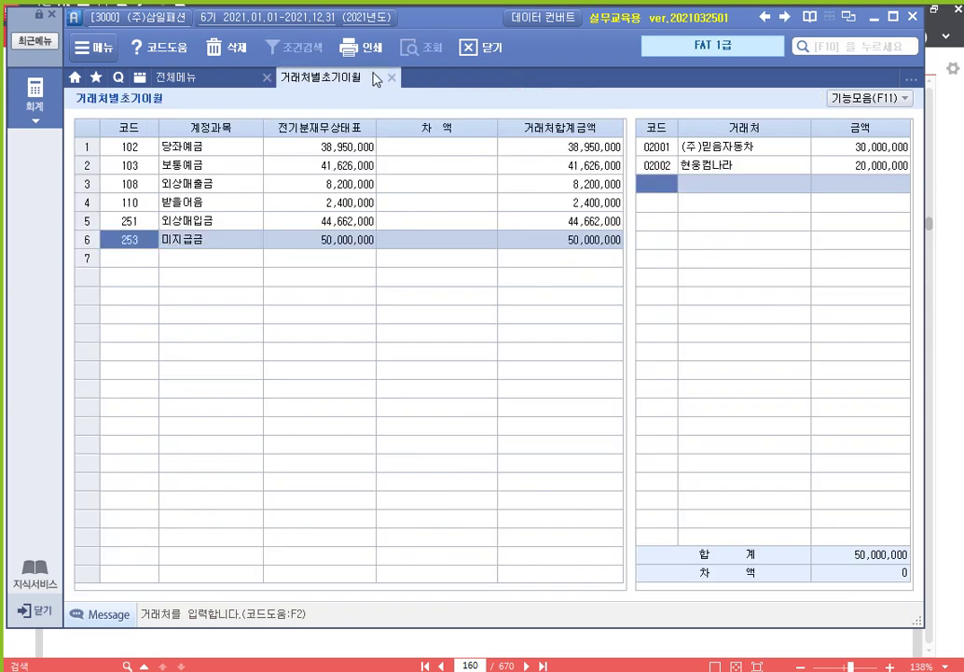
click(391, 79)
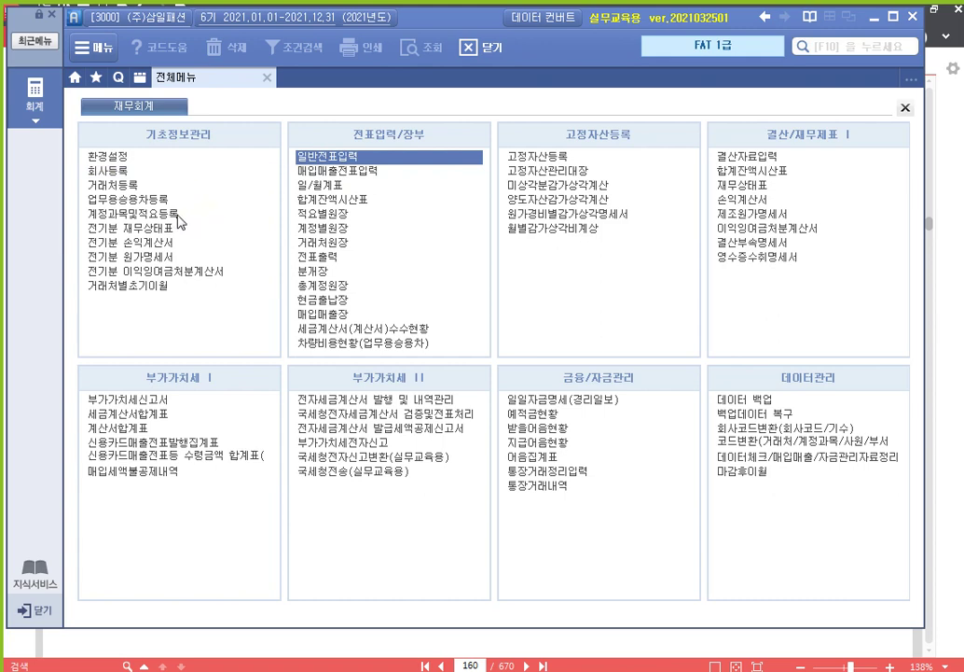
click(140, 227)
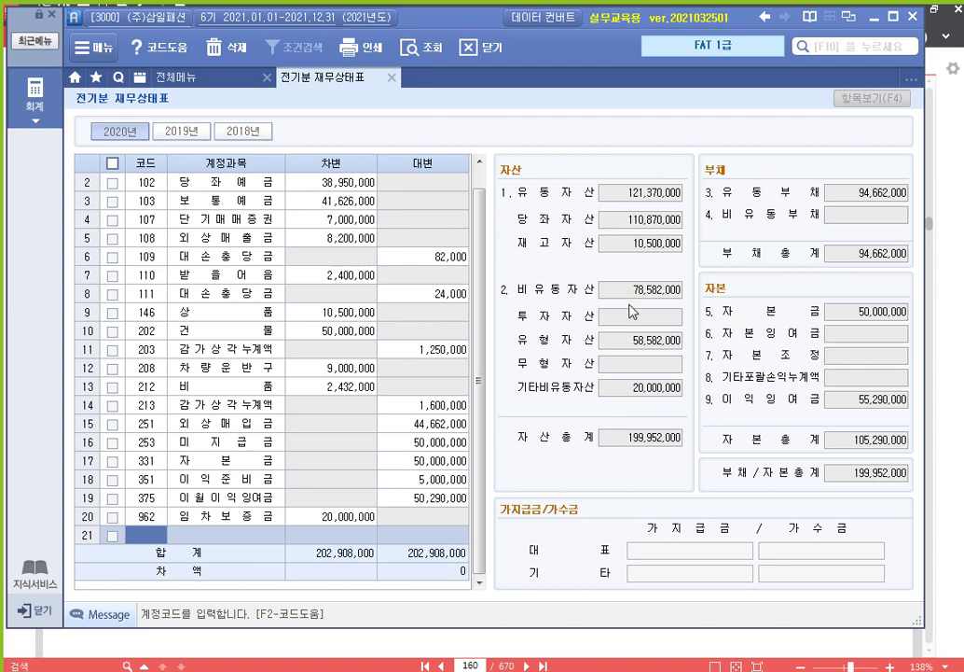
- Examine the 외상매출금 (108) and 대손충당금 (109) rows, return to 전체메뉴, and switch to the 2021_FAT1급 textbook in 알PDF
click(231, 244)
click(233, 256)
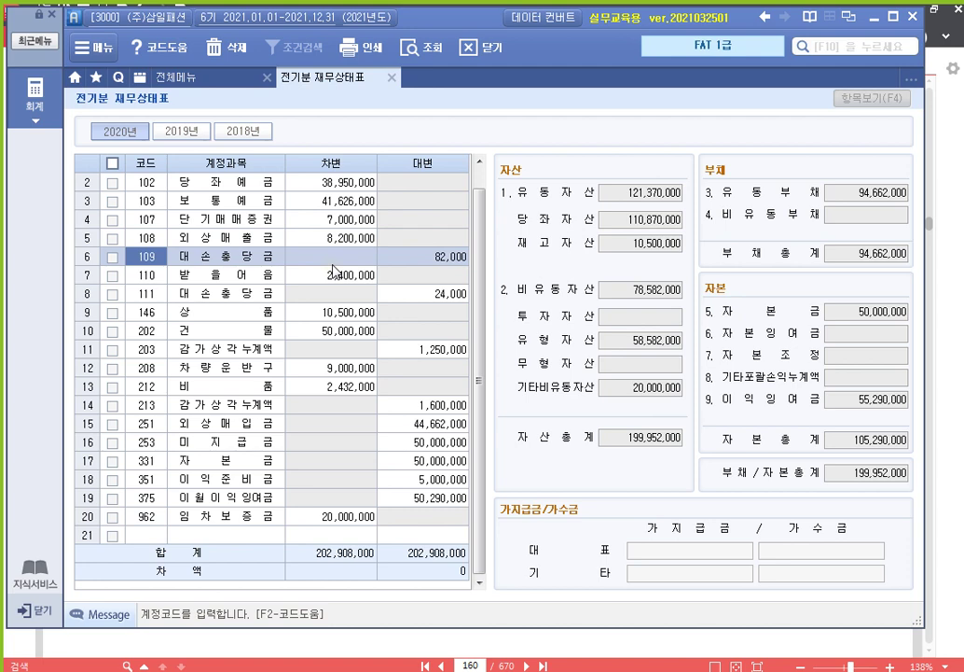
click(186, 82)
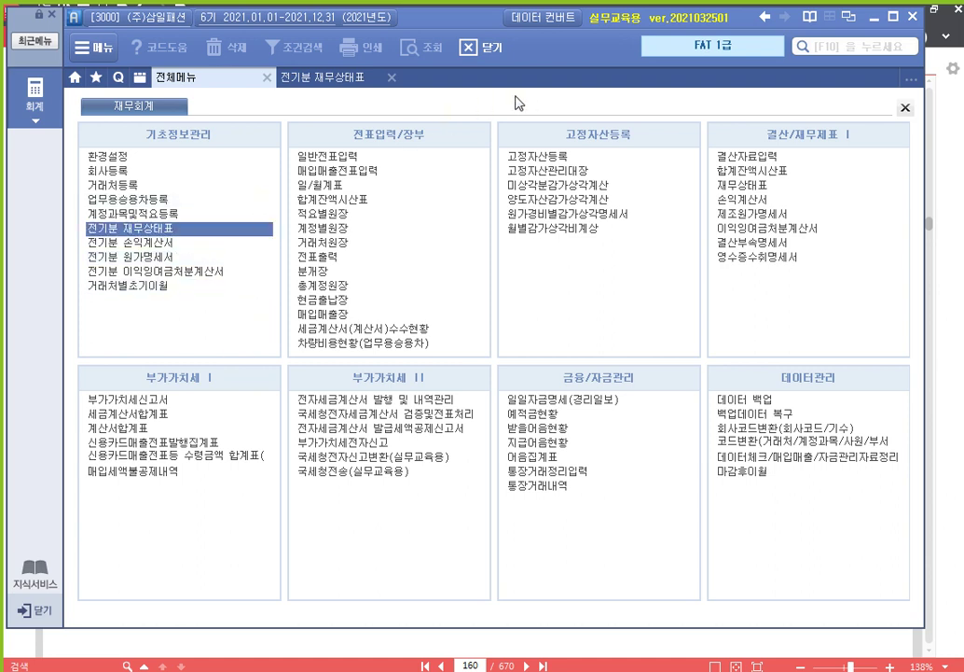
click(718, 636)
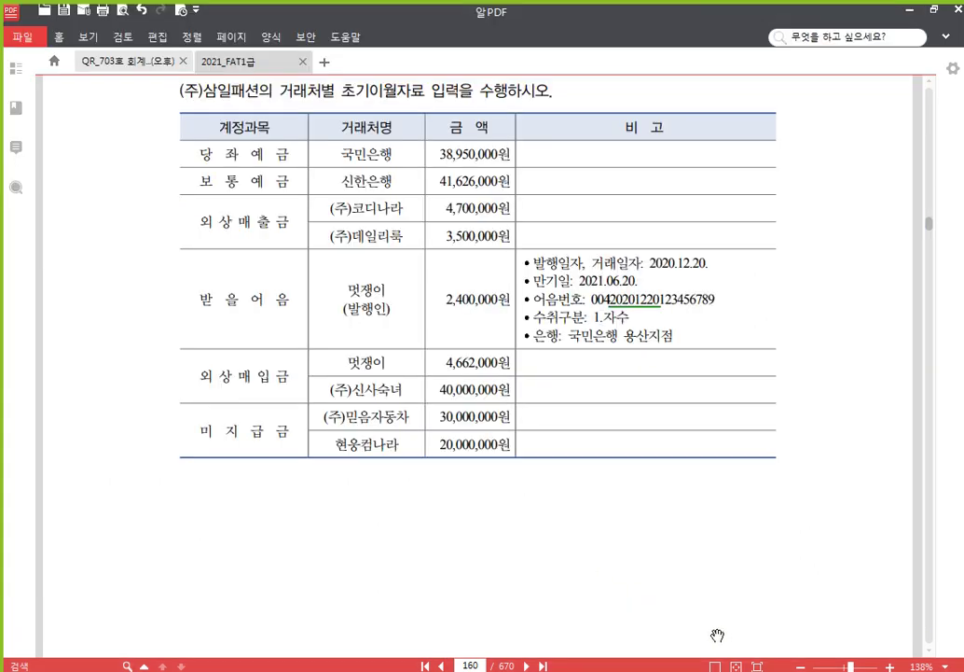